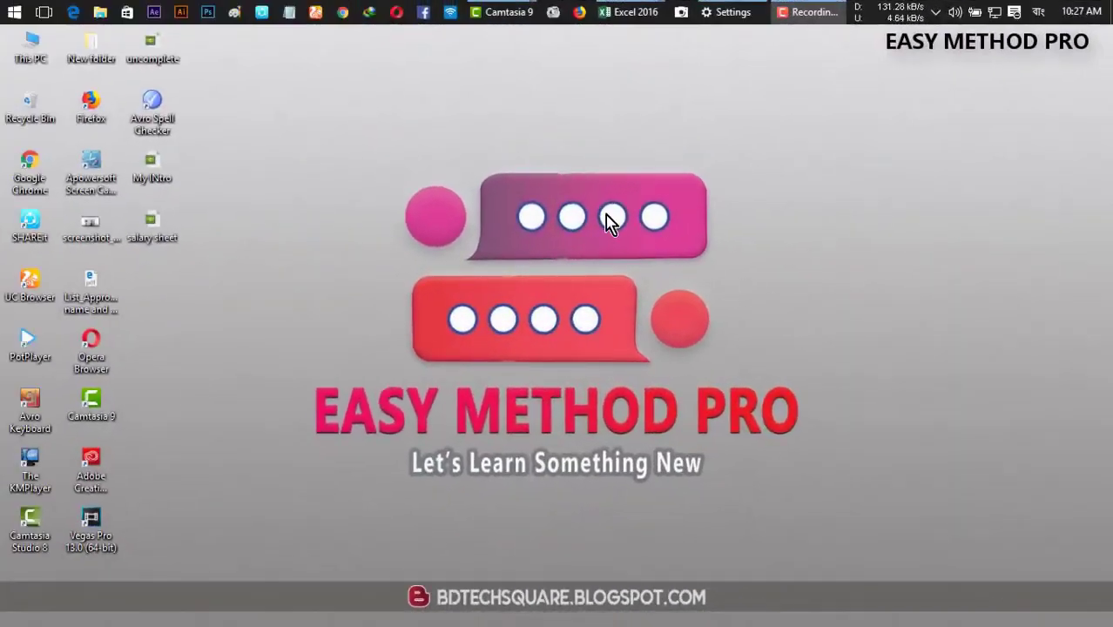
Step: Refresh the desktop and show thumbnails of the open New Demo and My Salary Sheet workbooks
right_click(608, 215)
left_click(645, 261)
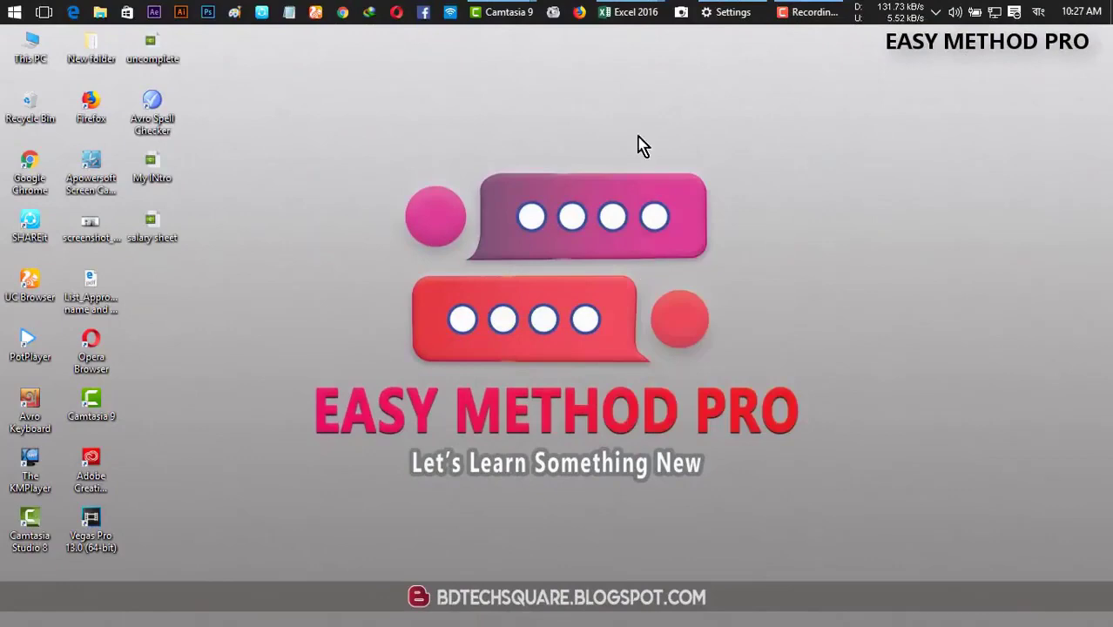
left_click(623, 14)
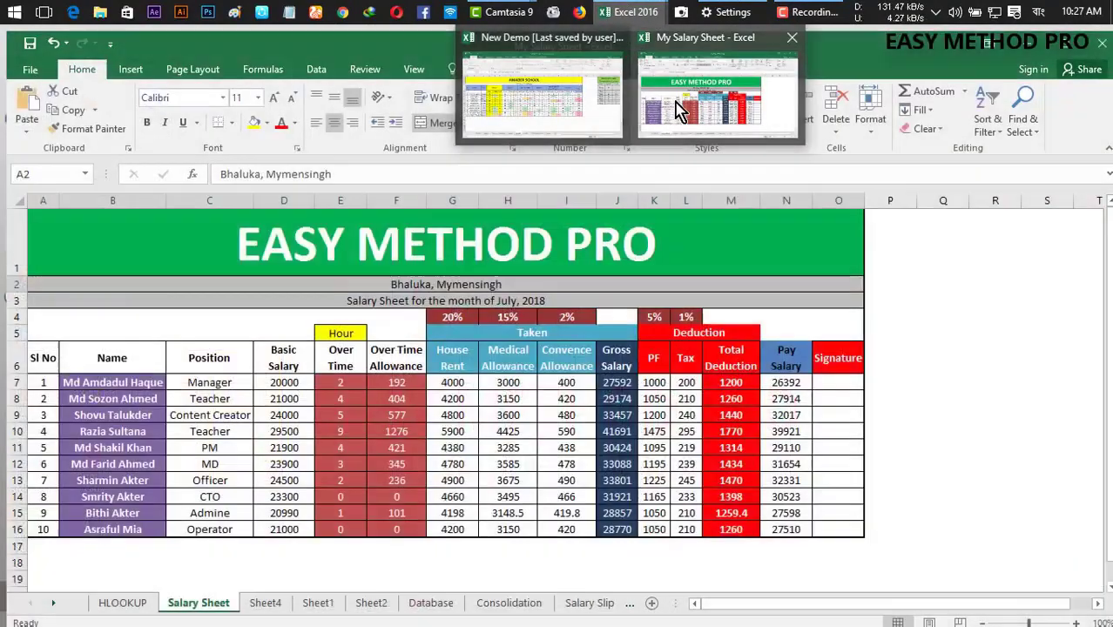
Step: Bring up My Salary Sheet and review its EASY METHOD PRO, Bhaluka, Mymensingh and July 2018 title rows
left_click(684, 109)
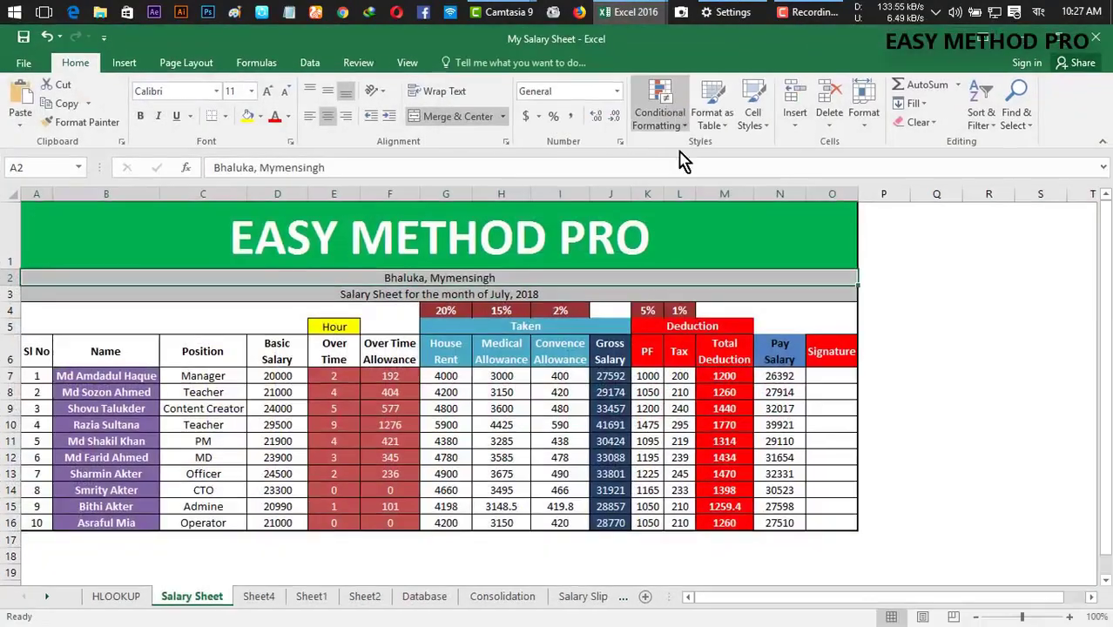
left_click(504, 257)
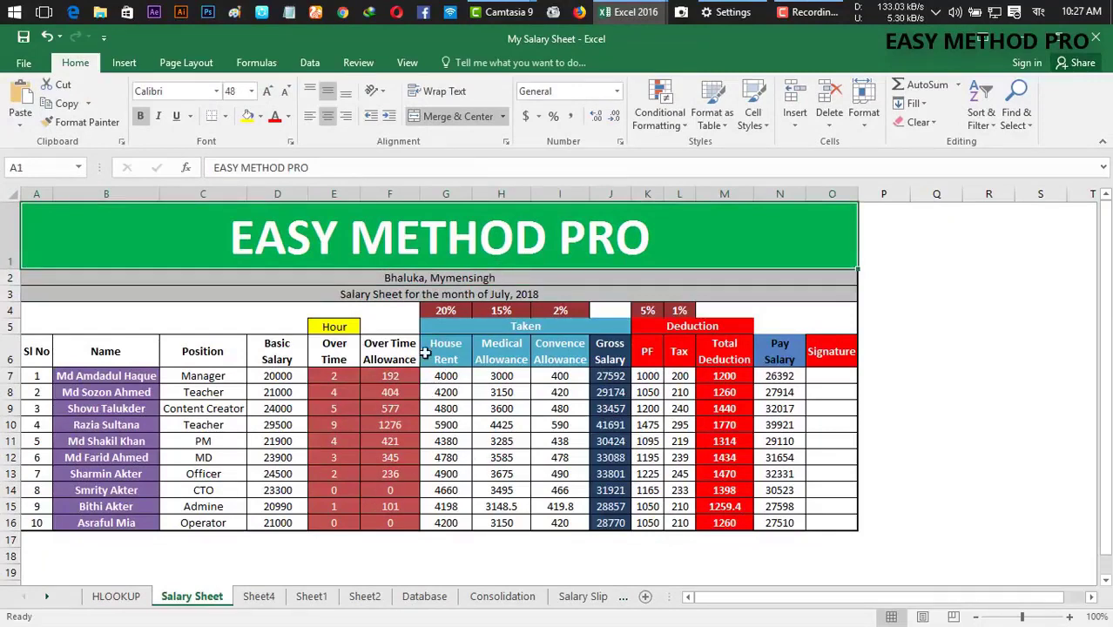
scroll(525, 366, "down", 1)
scroll(523, 364, "up", 1)
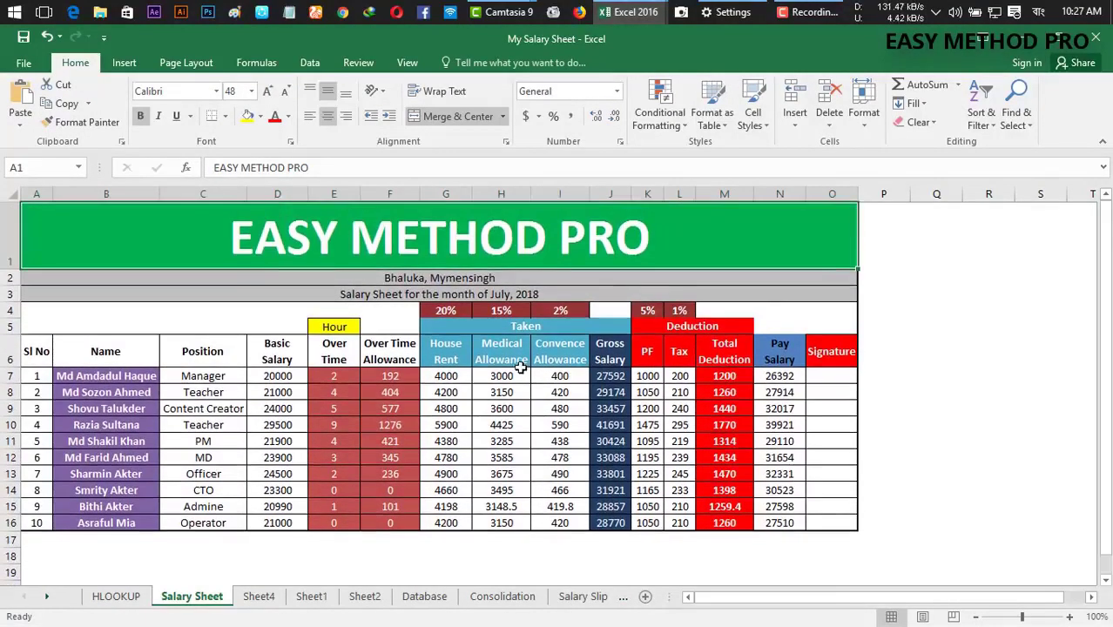
left_click_drag(503, 250, 494, 507)
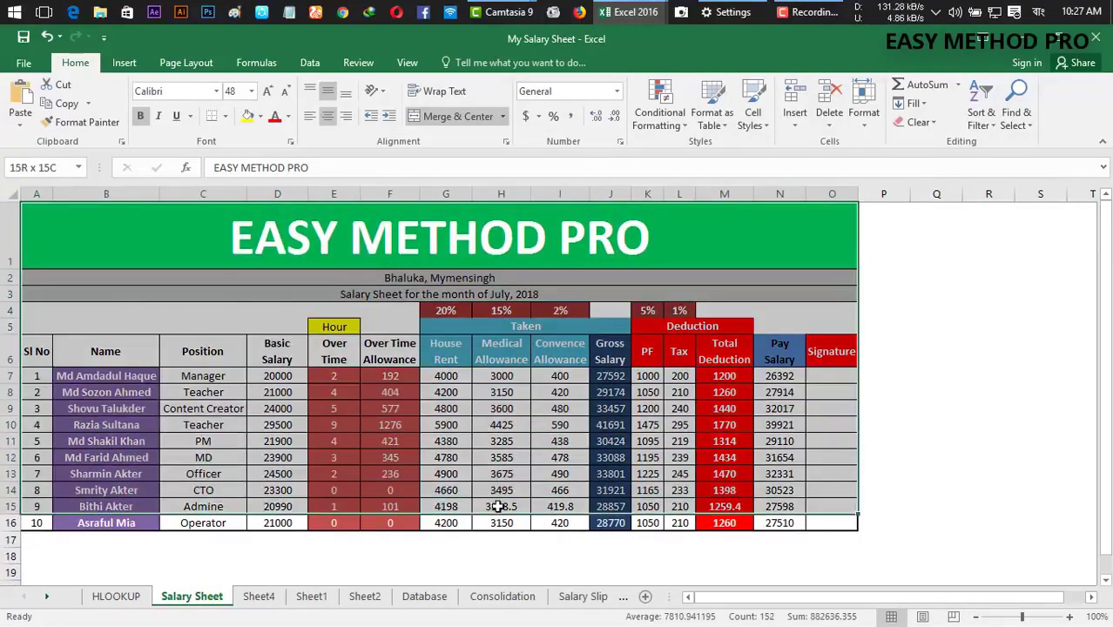
left_click(486, 423)
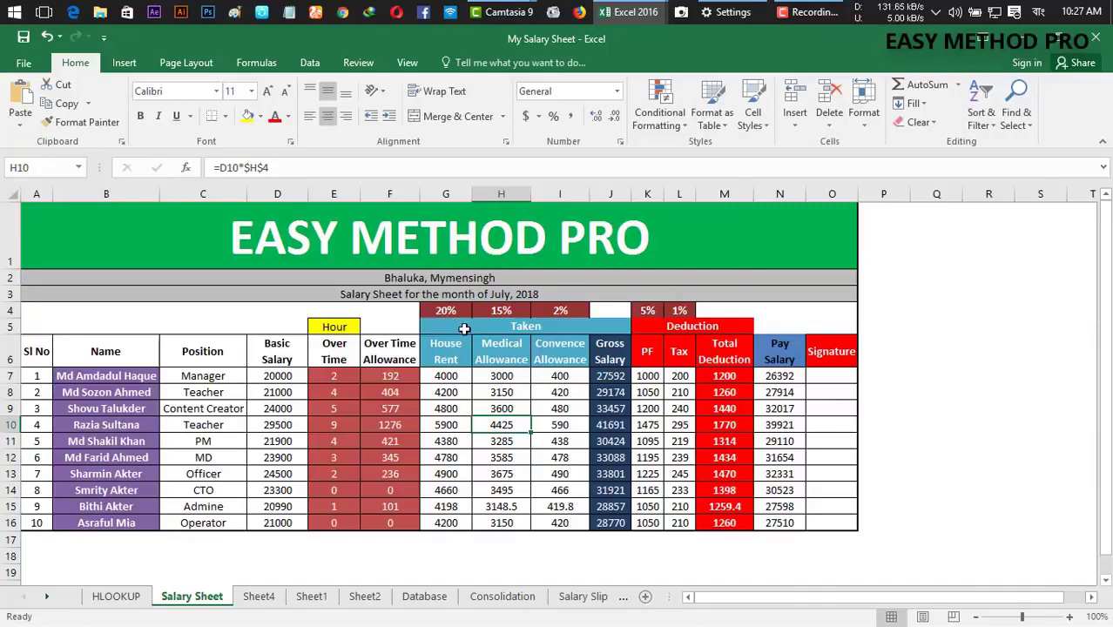
left_click(461, 249)
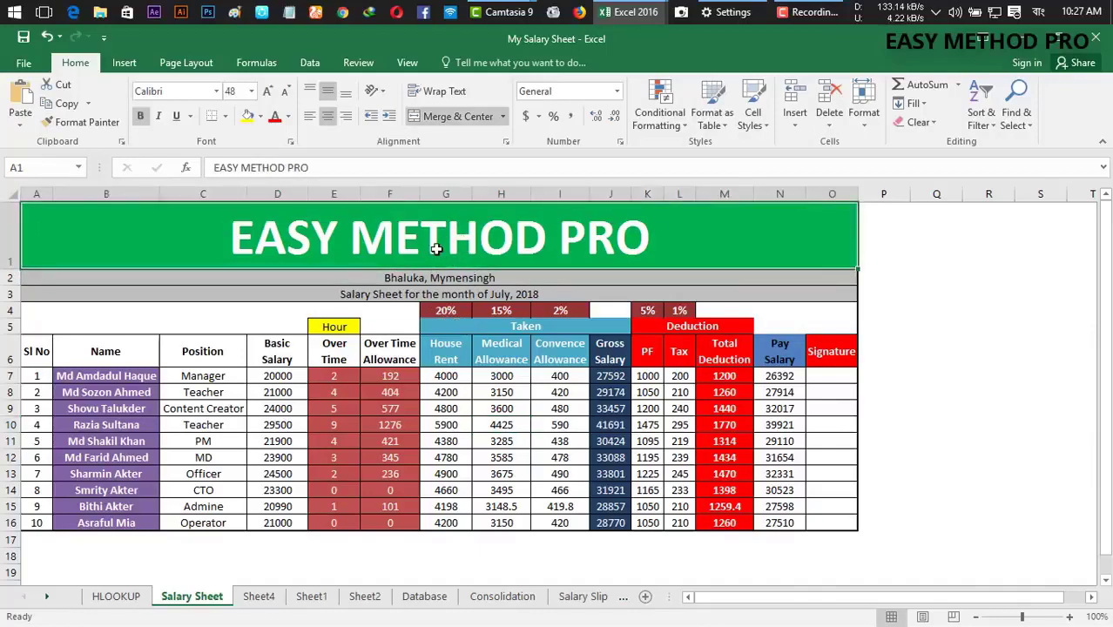
left_click(486, 277)
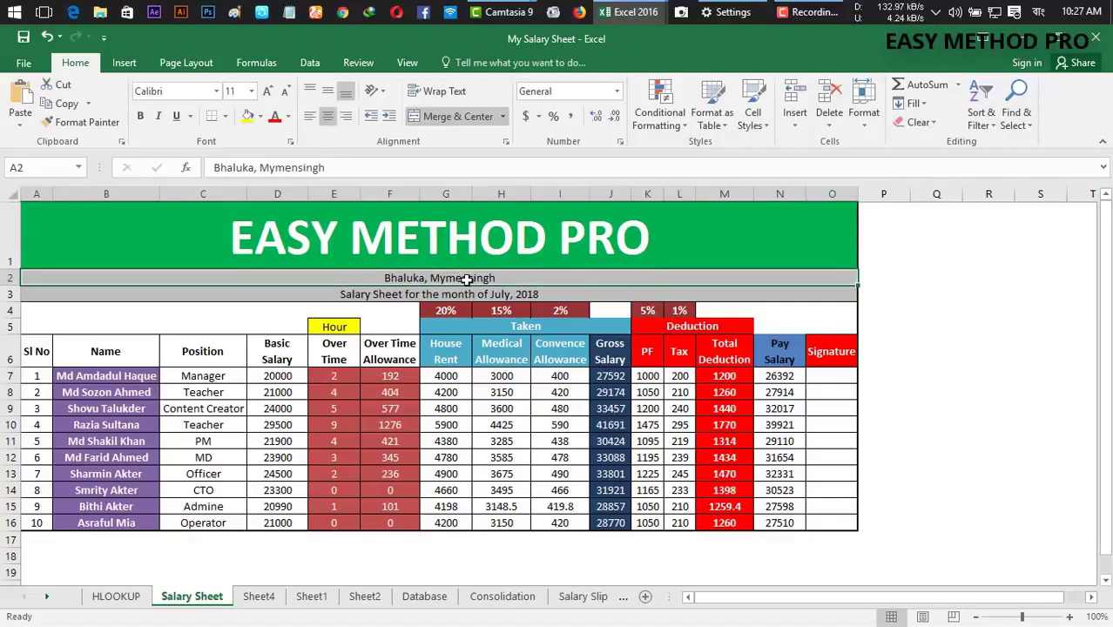
left_click(426, 296)
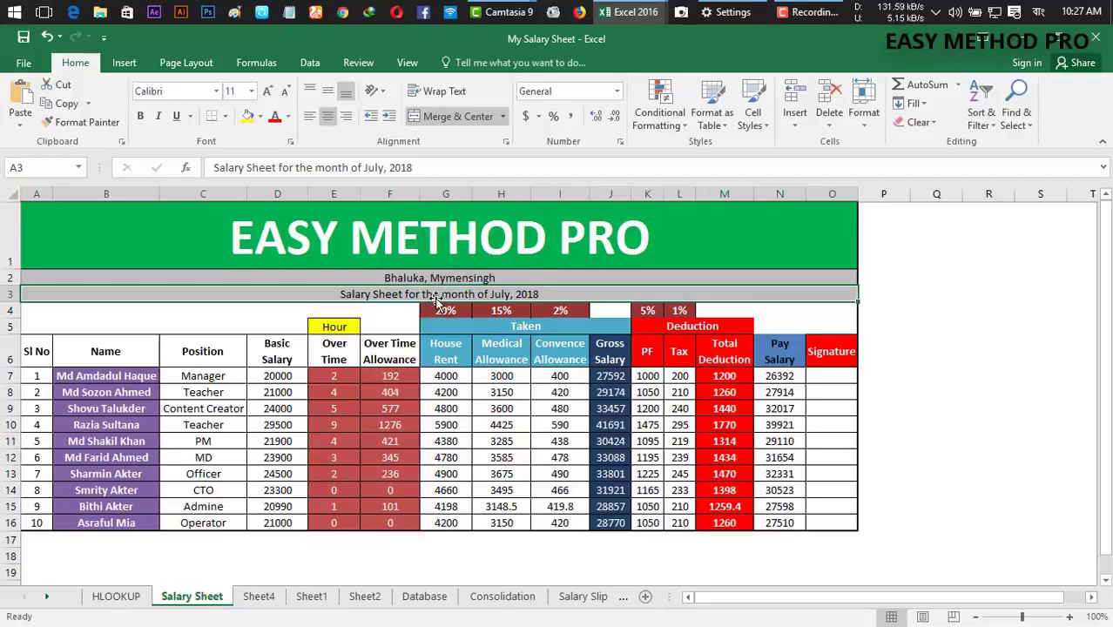
Step: Review the Sl No, Name and Position headings and the employee names in column B
left_click(44, 352)
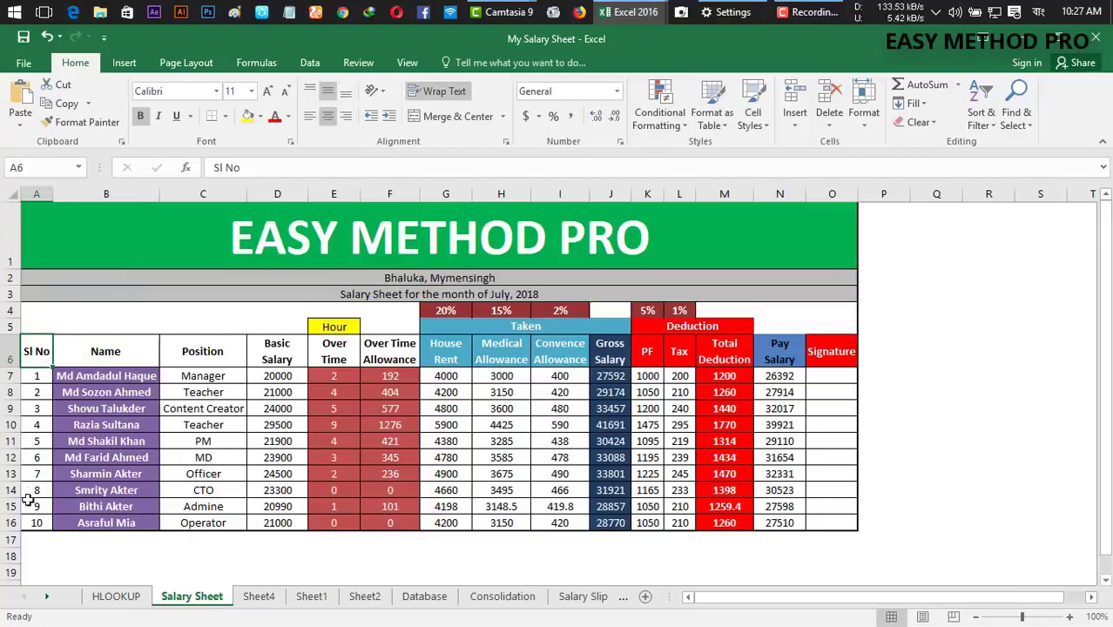
left_click(94, 357)
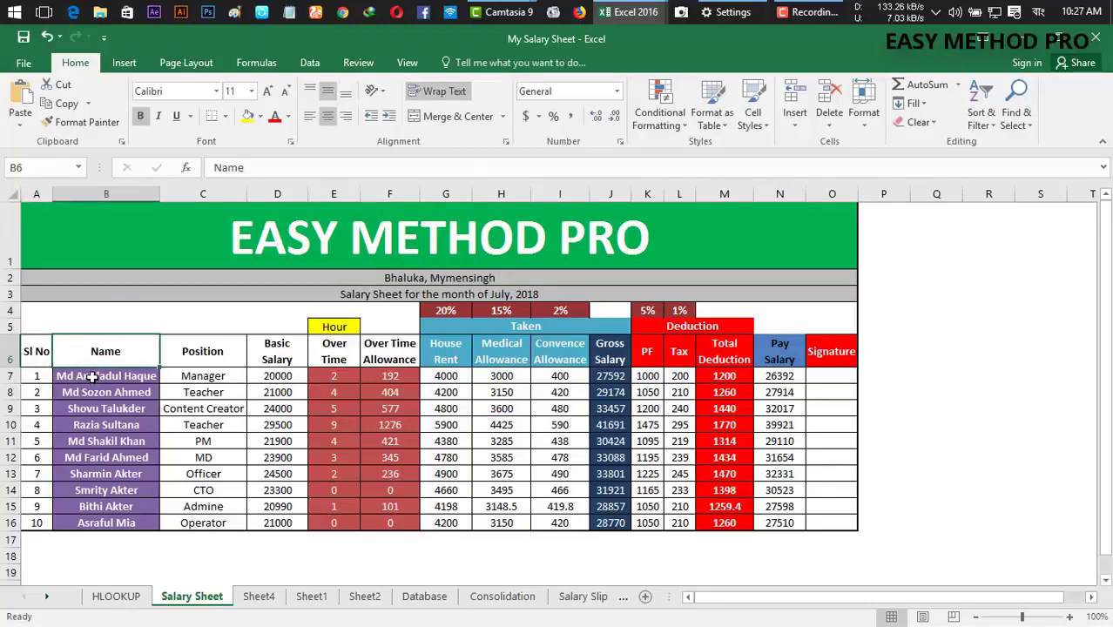
left_click_drag(92, 376, 98, 535)
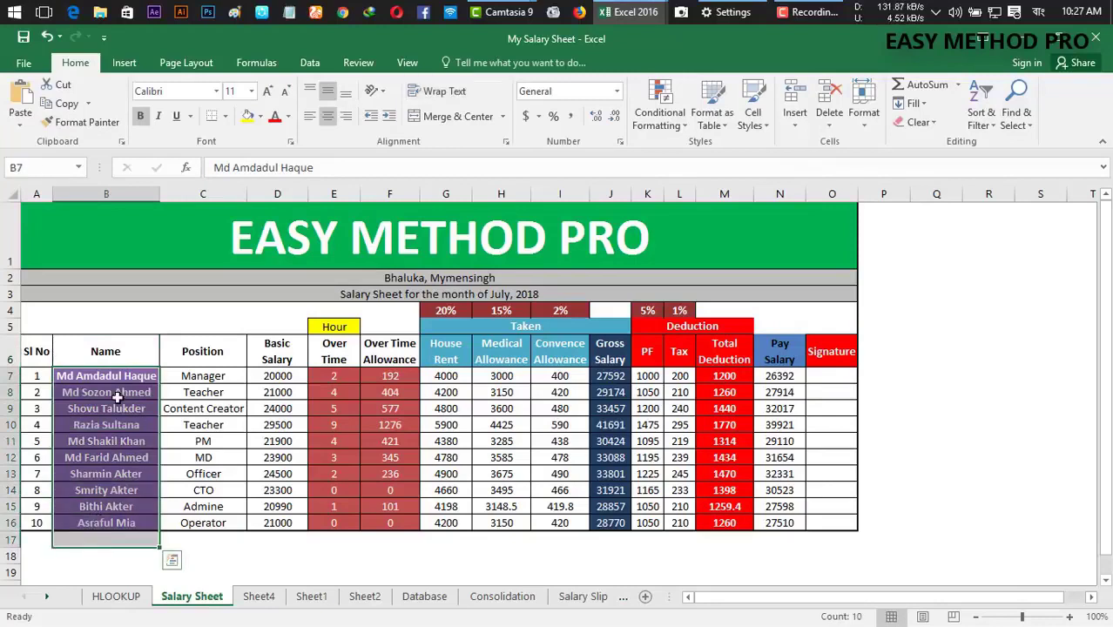
left_click(120, 425)
left_click(137, 391)
left_click(132, 376)
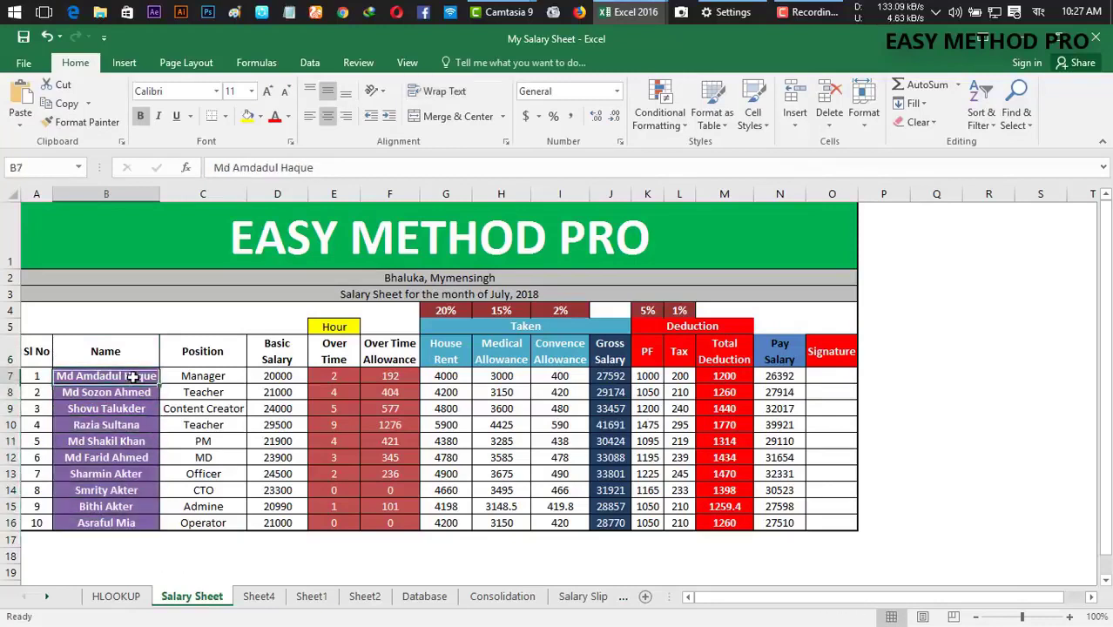
left_click(209, 352)
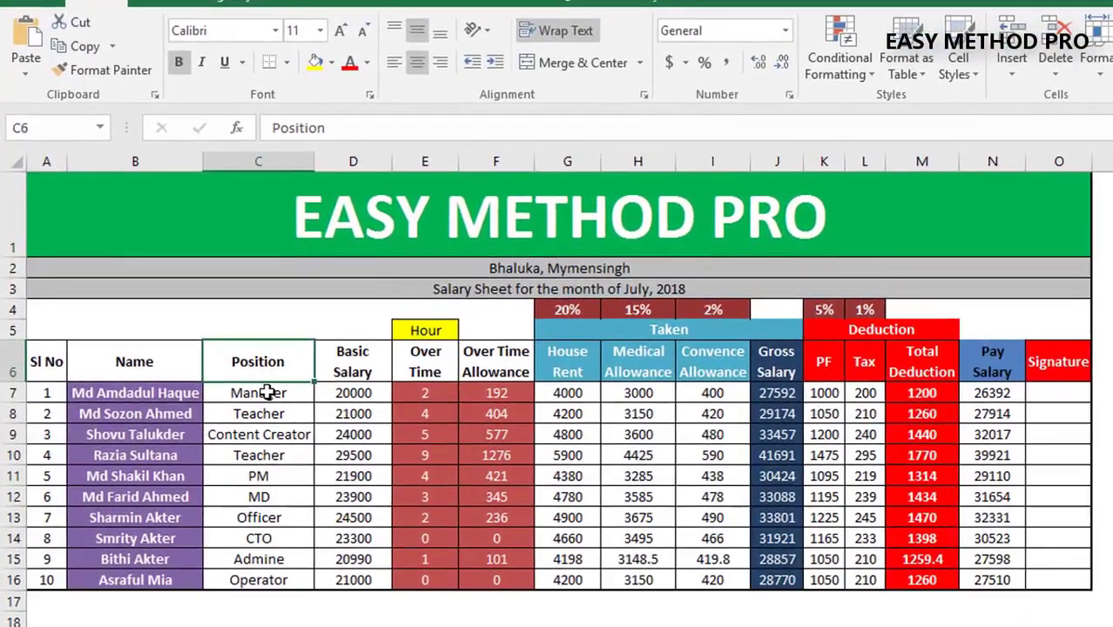
left_click_drag(205, 376, 206, 420)
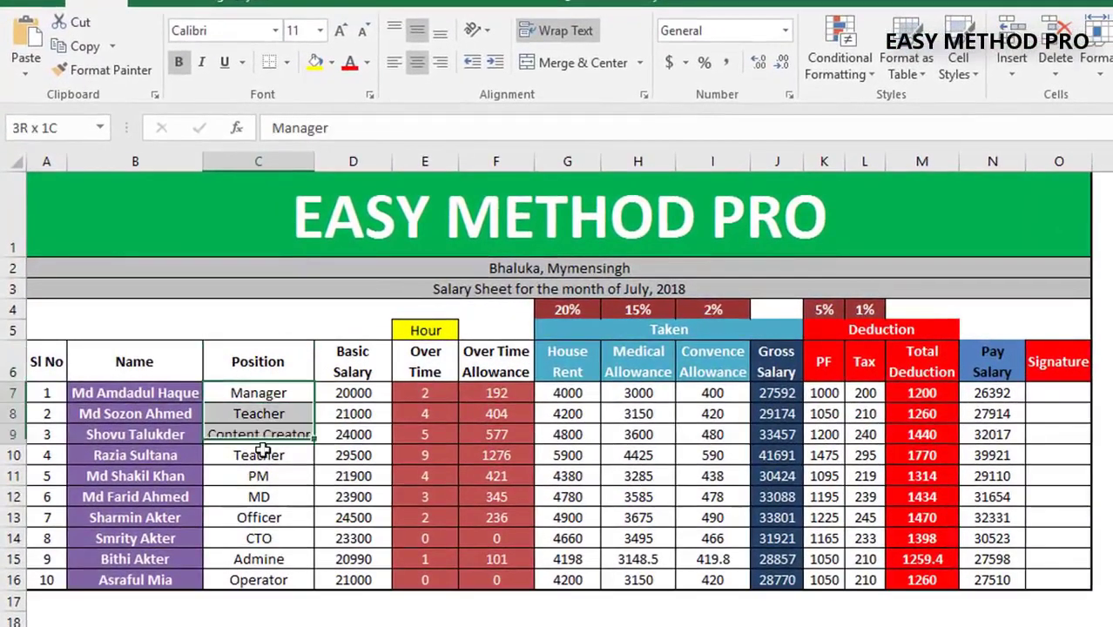
left_click_drag(263, 450, 258, 580)
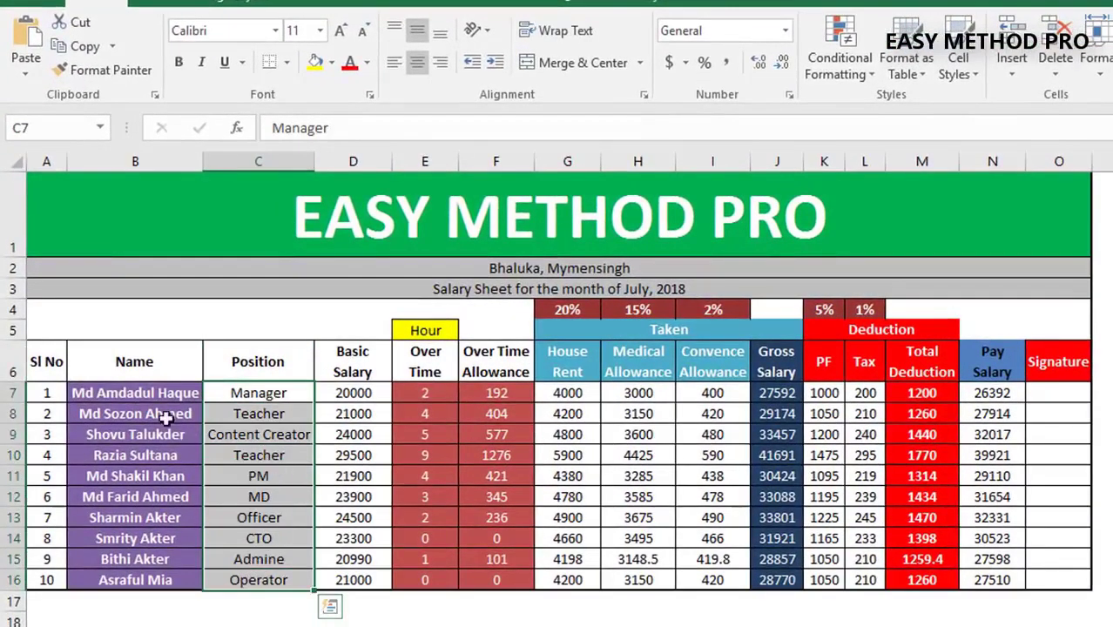
left_click(149, 392)
left_click(241, 401)
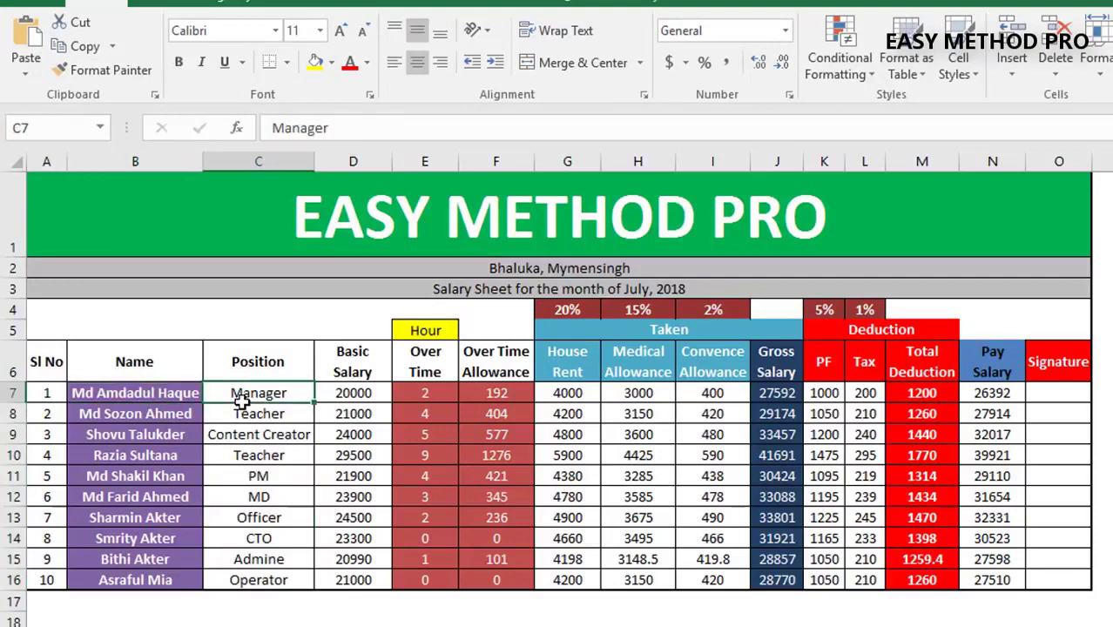
left_click(346, 358)
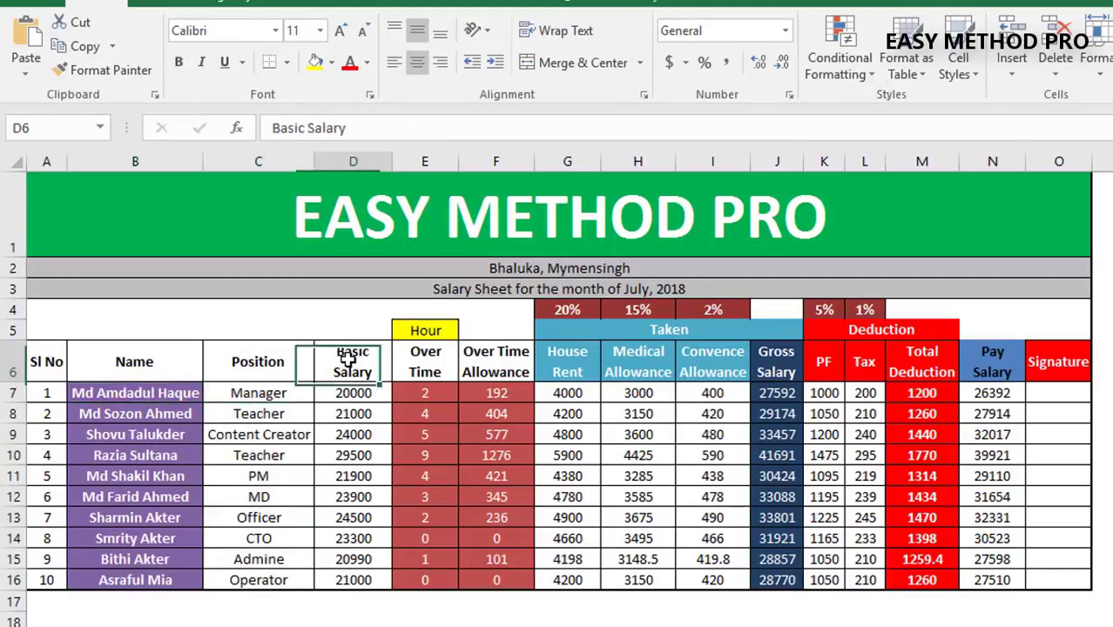
left_click(142, 392)
left_click(339, 396)
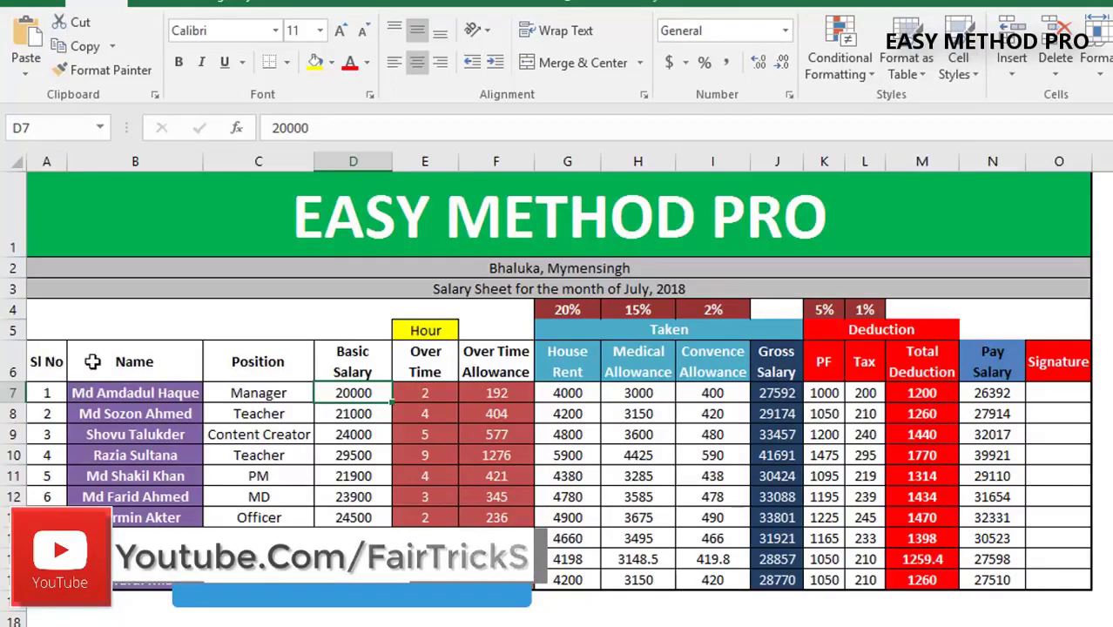
mouse_move(90, 361)
left_mouse_down()
mouse_move(565, 374)
mouse_move(1068, 363)
left_mouse_up()
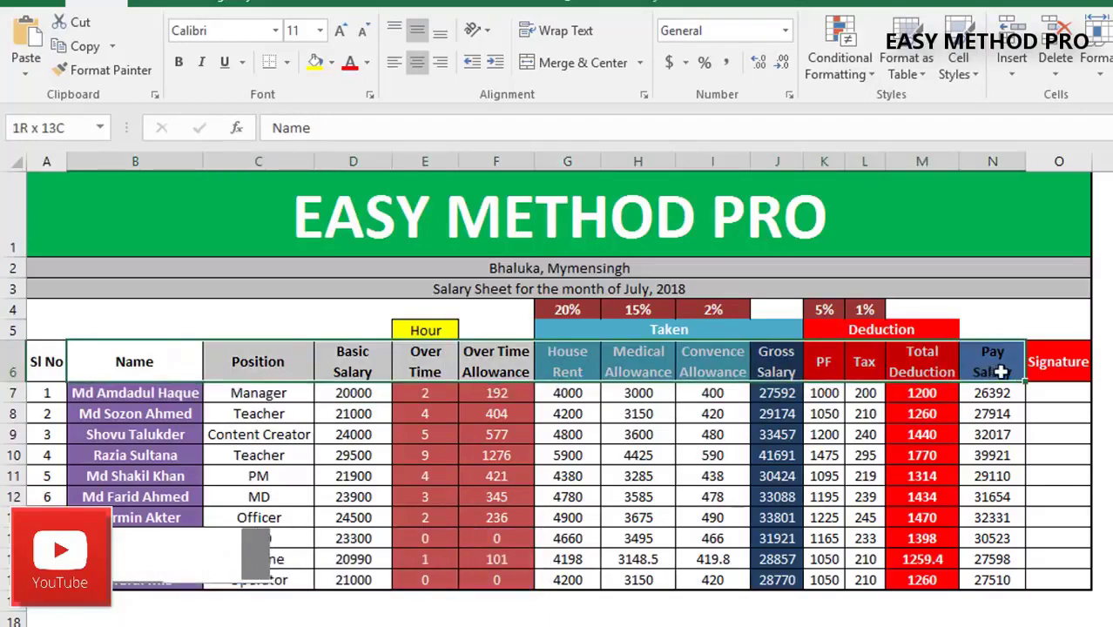
left_click(758, 365)
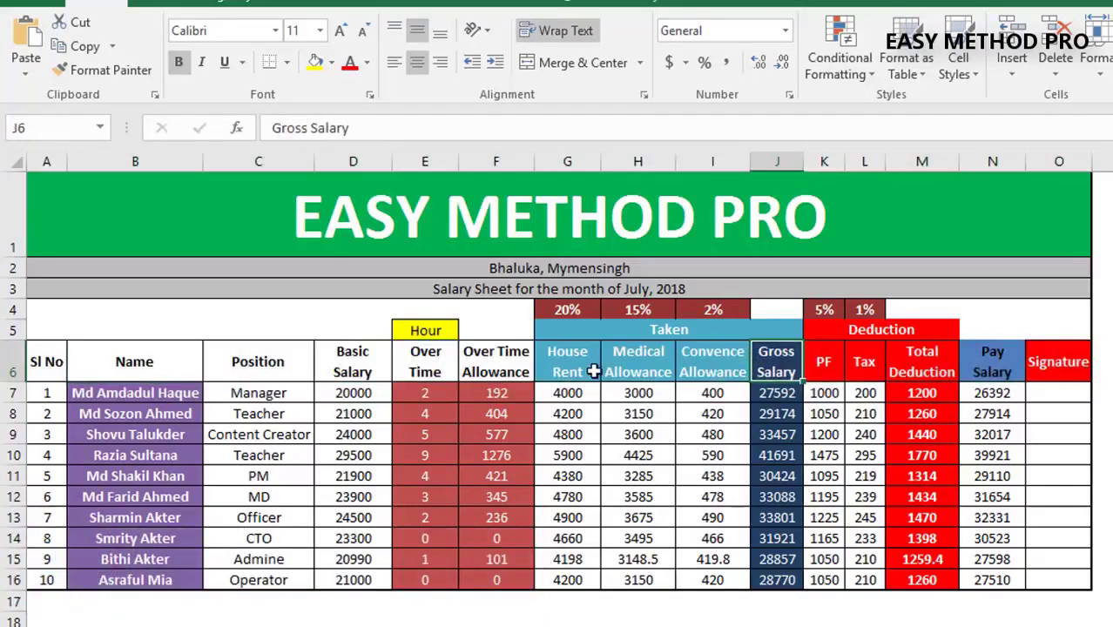
left_click(636, 330)
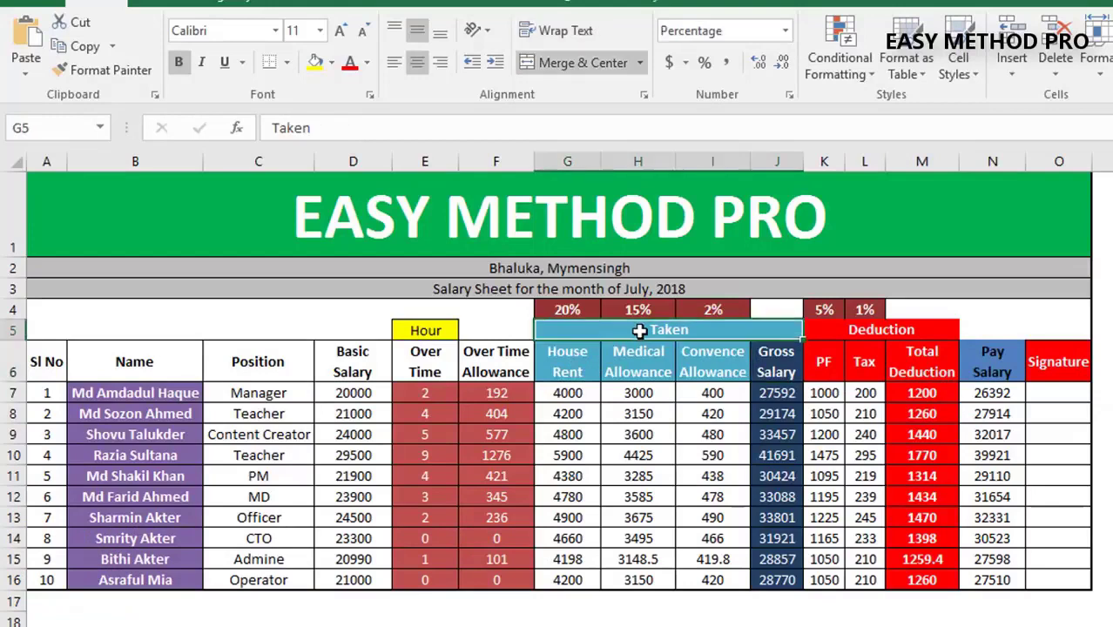
left_click_drag(642, 352, 641, 583)
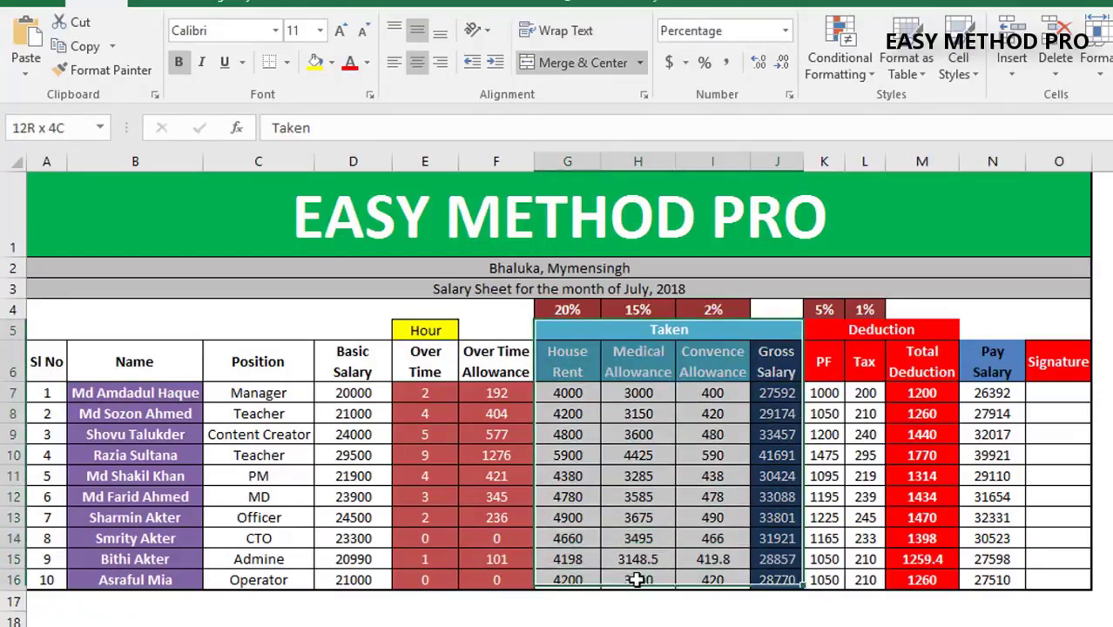
left_click(256, 388)
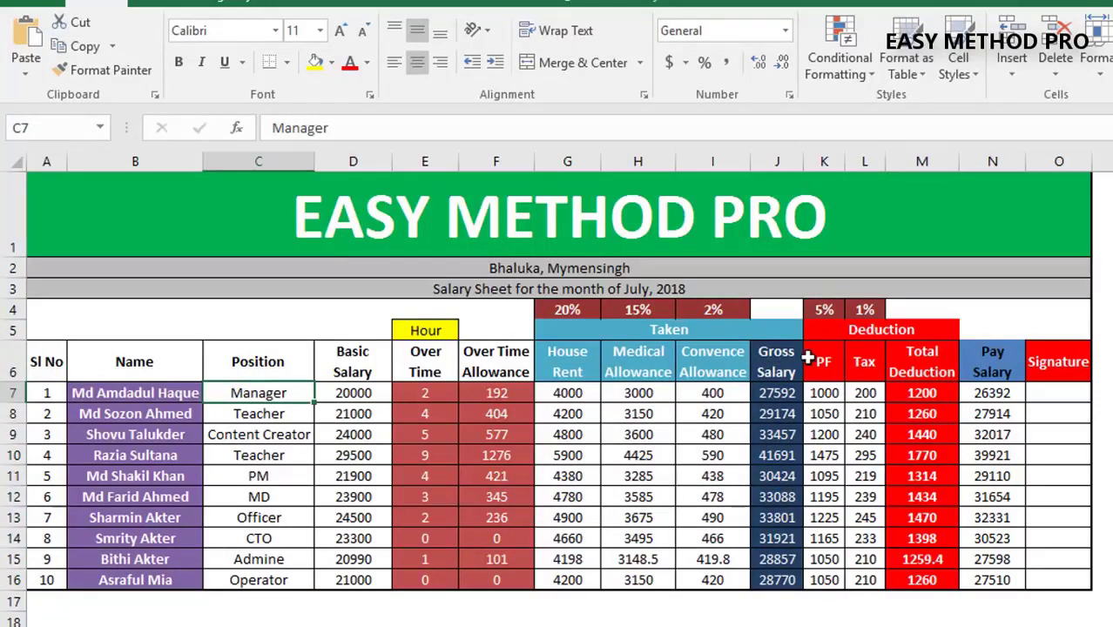
mouse_move(809, 358)
left_mouse_down()
mouse_move(922, 361)
mouse_move(922, 497)
left_mouse_up()
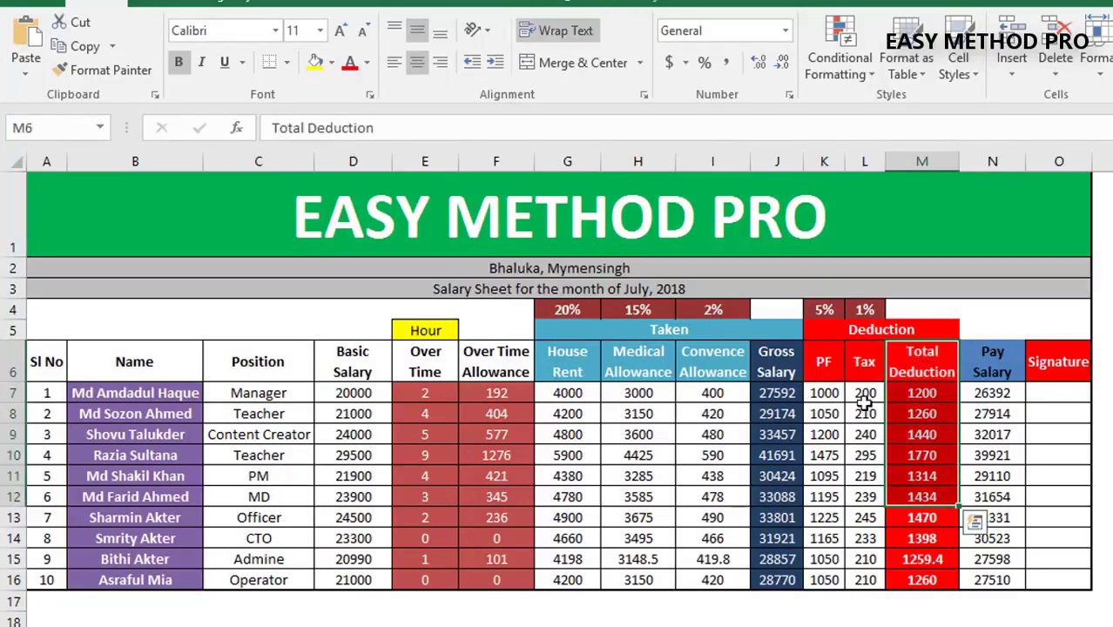
left_click(835, 367)
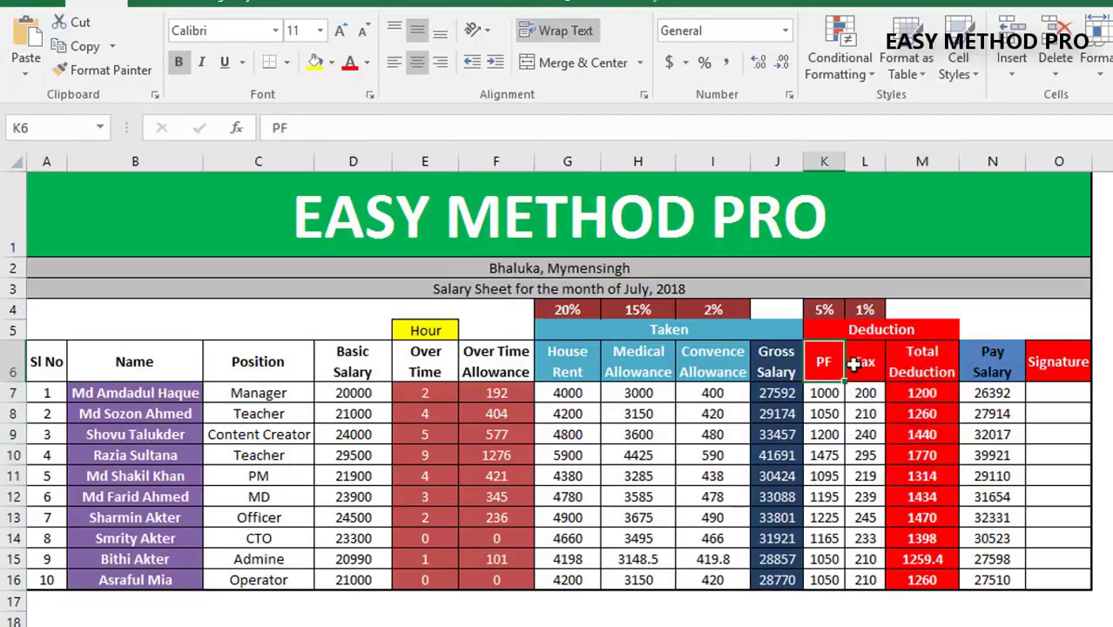
left_click(866, 365)
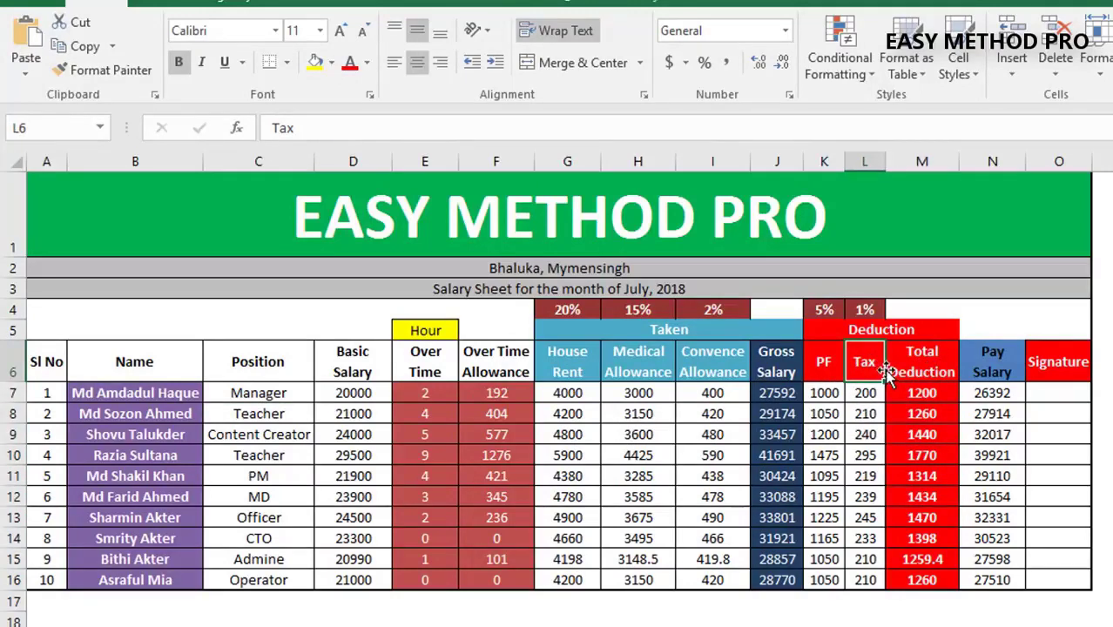
left_click(922, 362)
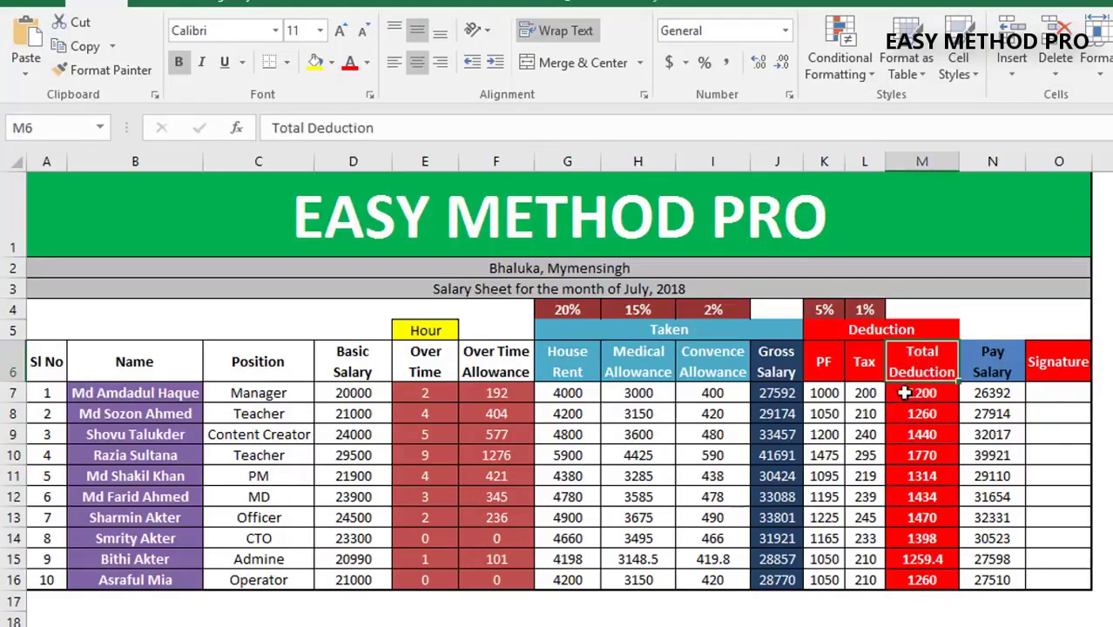
left_click(869, 367)
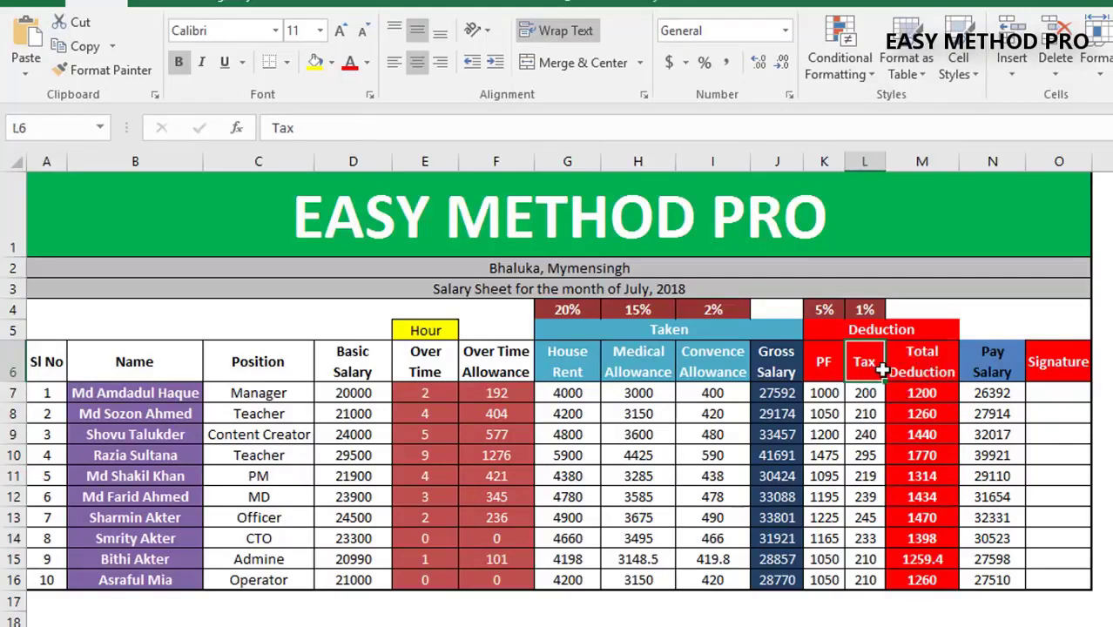
left_click(827, 369)
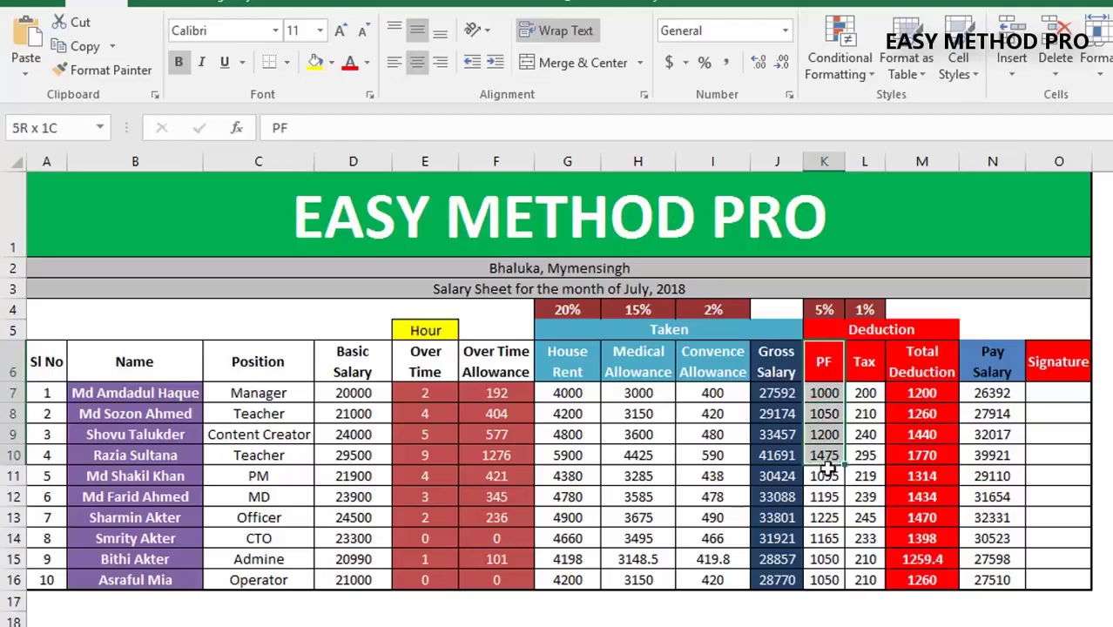
left_click_drag(828, 392, 828, 466)
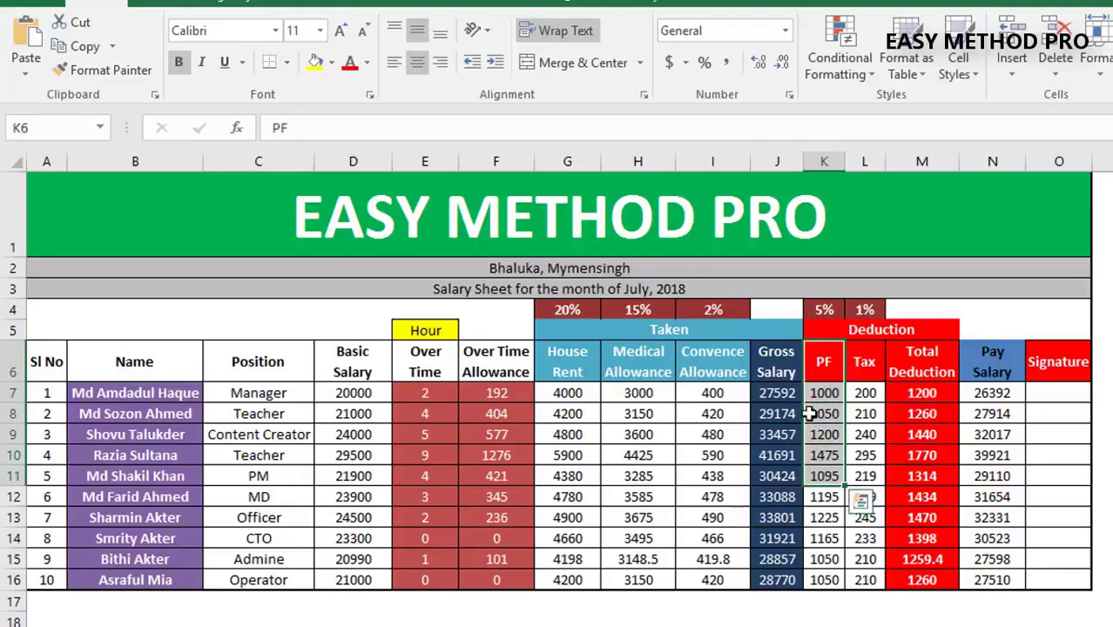
left_click(567, 350)
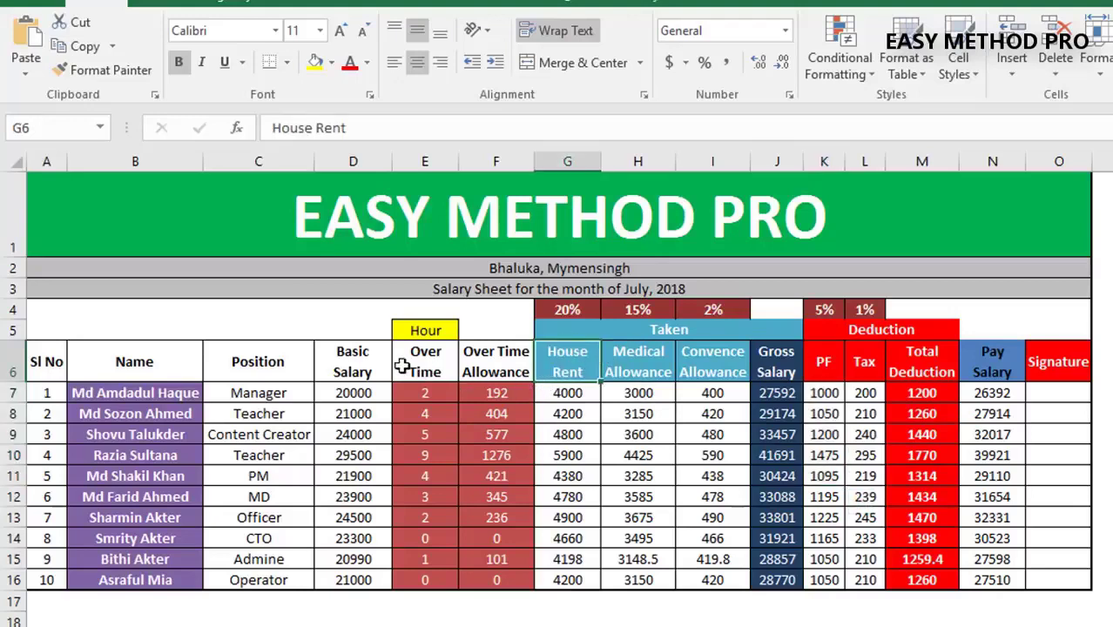
left_click(553, 310)
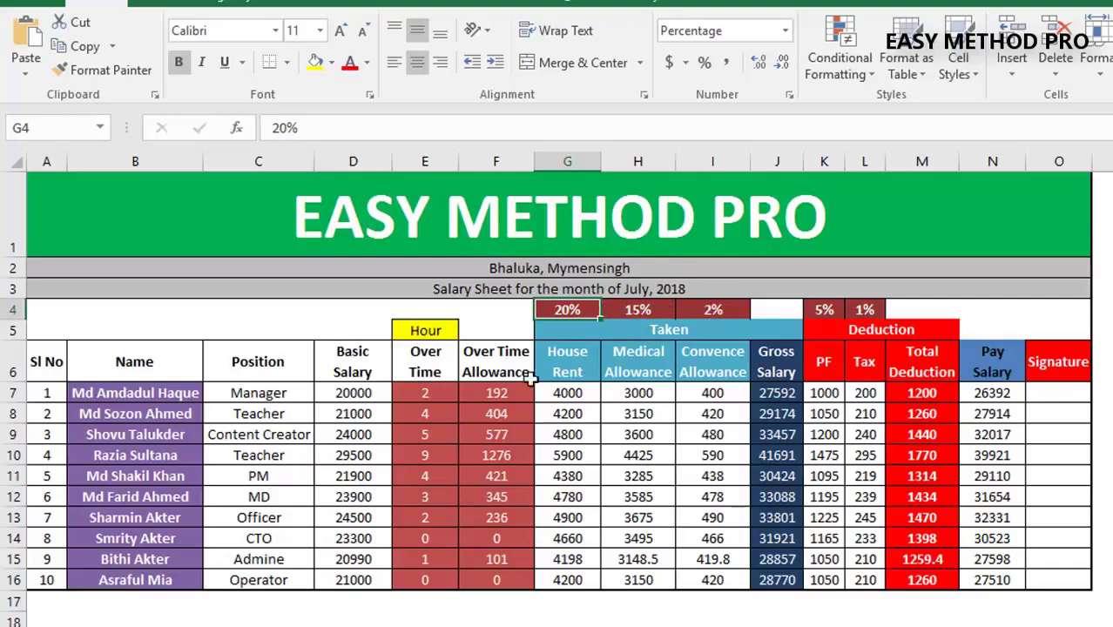
left_click_drag(422, 248, 427, 576)
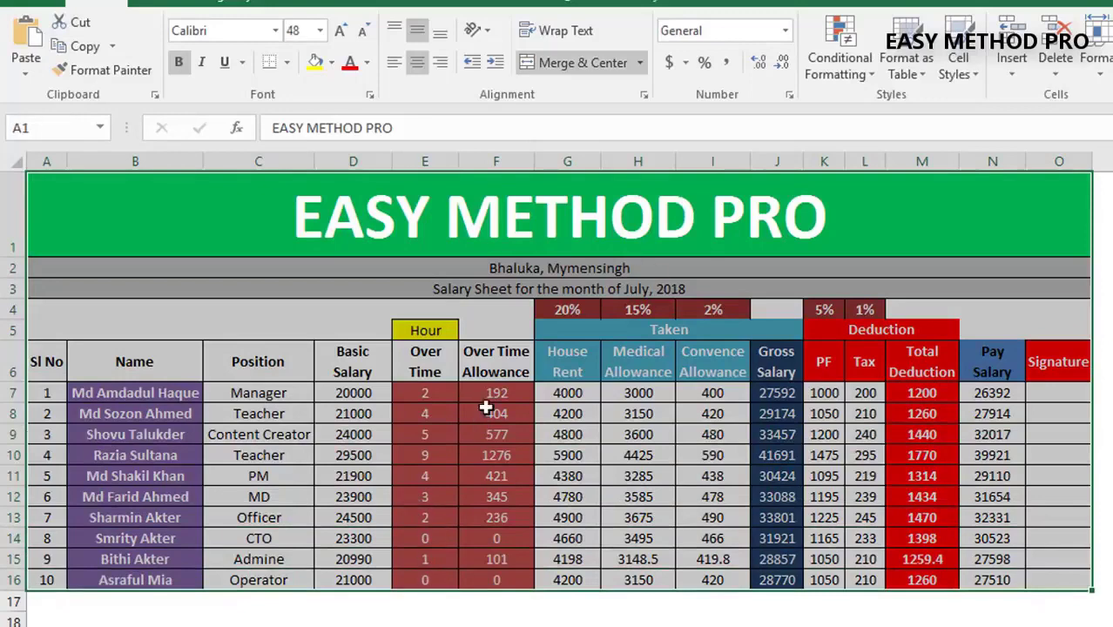
Step: Copy the salary table and paste it as values only into a blank sheet
right_click(475, 364)
left_click(524, 314)
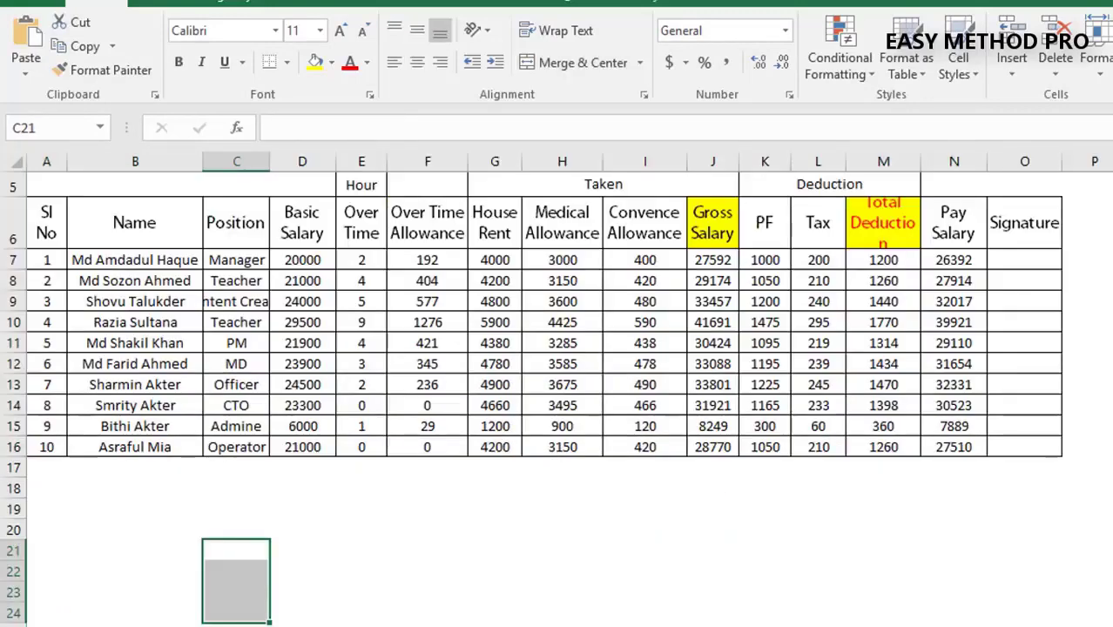
scroll(396, 606, "up", 2)
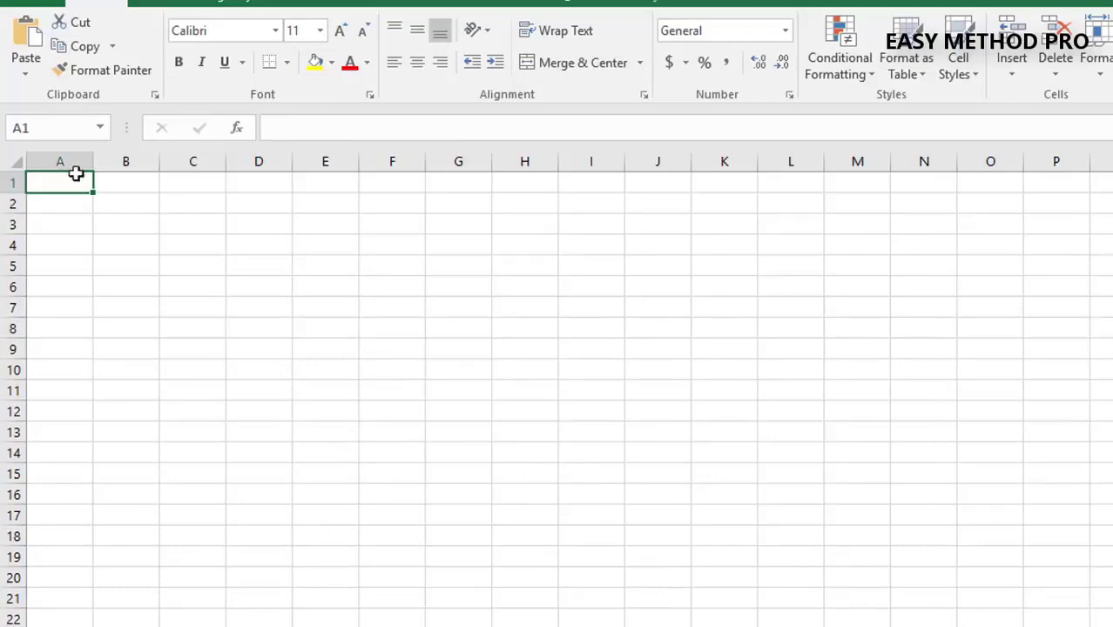
left_click(26, 75)
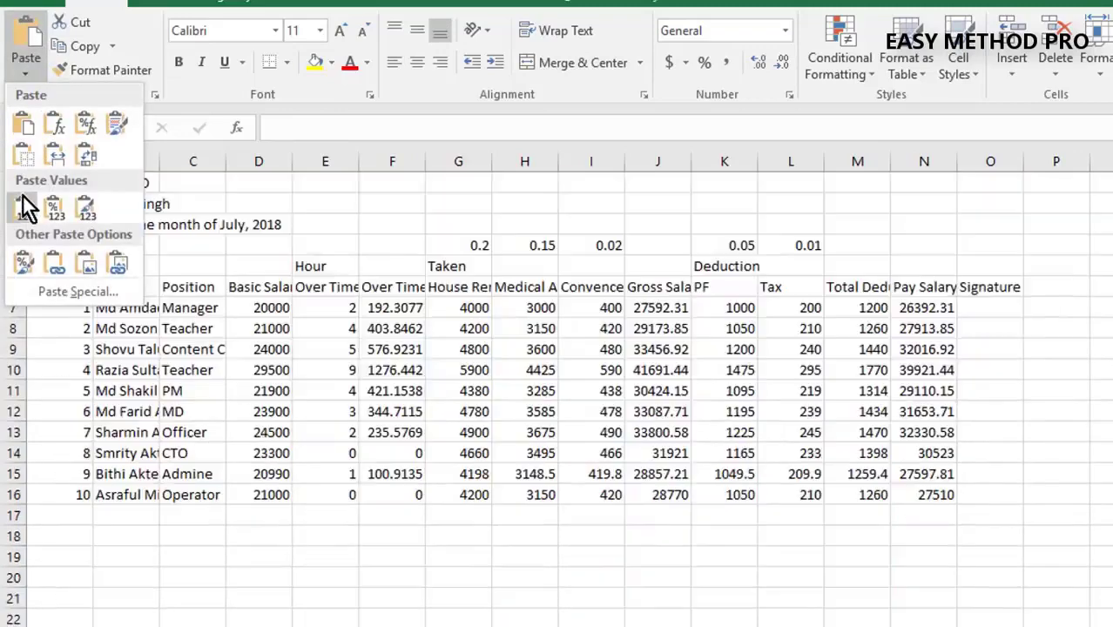
left_click(25, 207)
left_click(322, 345)
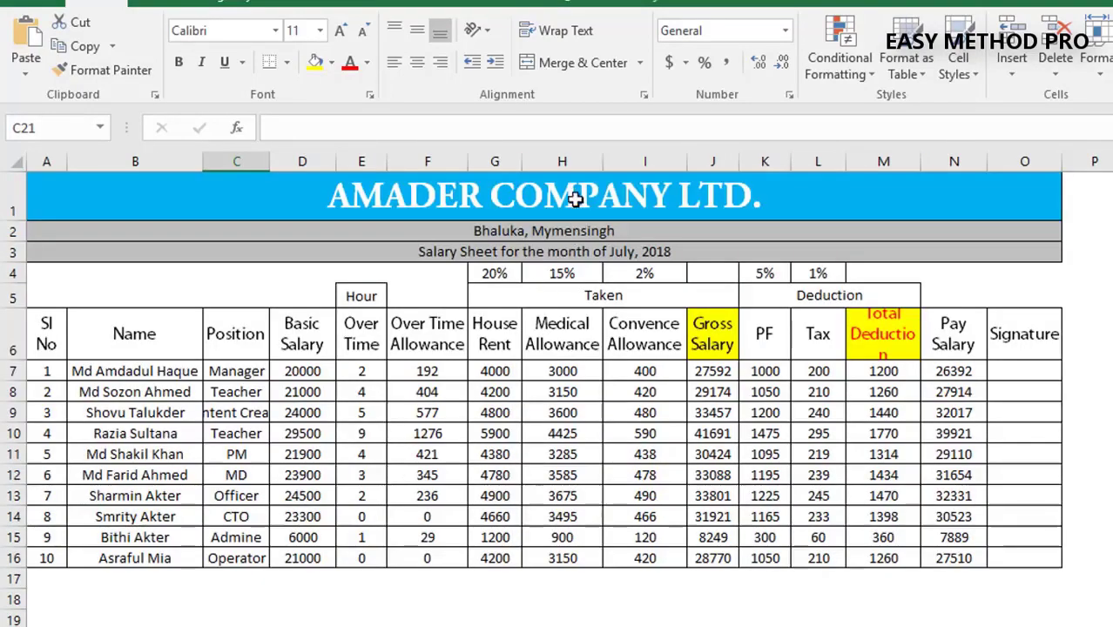
Step: Select the pasted table from the AMADER COMPANY LTD. title down, then deselect it
left_click(572, 194)
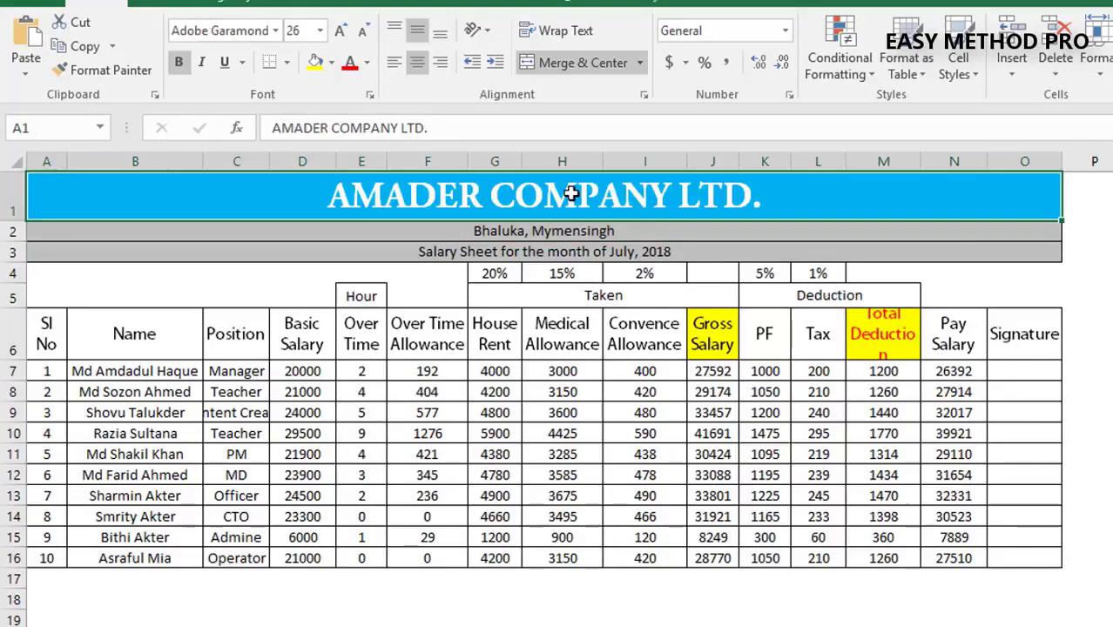
left_click_drag(568, 195, 585, 558)
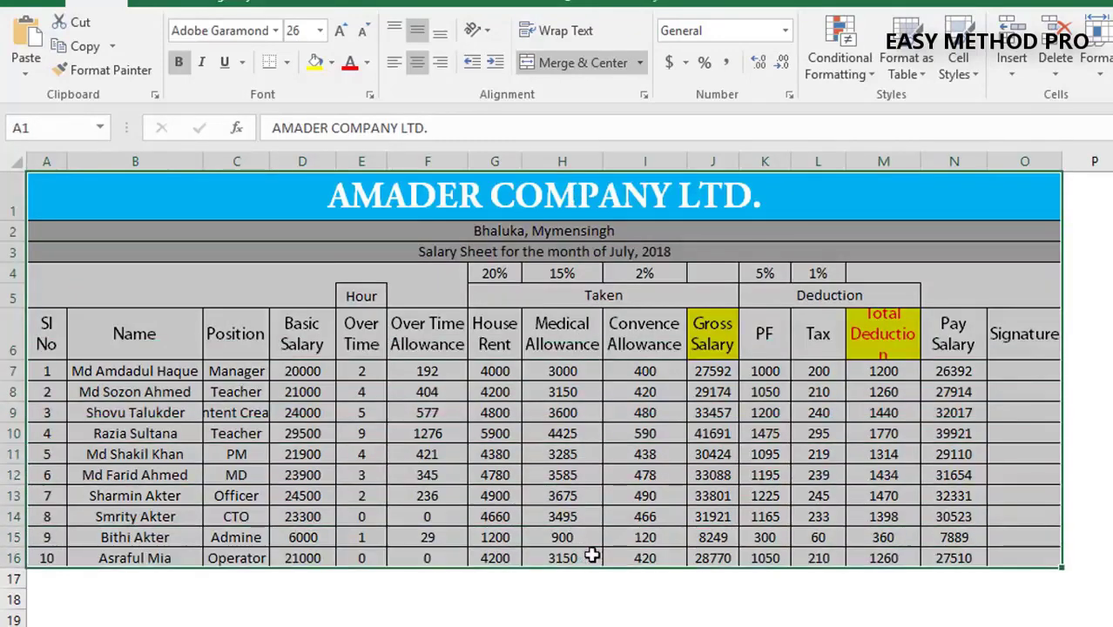
left_click(645, 412)
left_click(1049, 277)
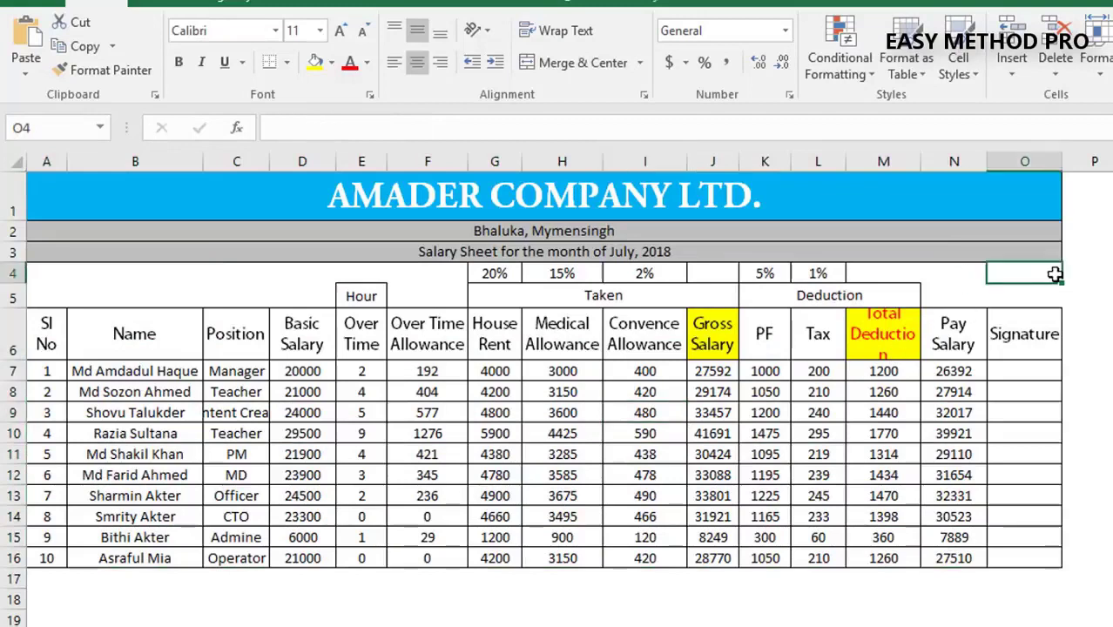
left_click(965, 279)
left_click(889, 273)
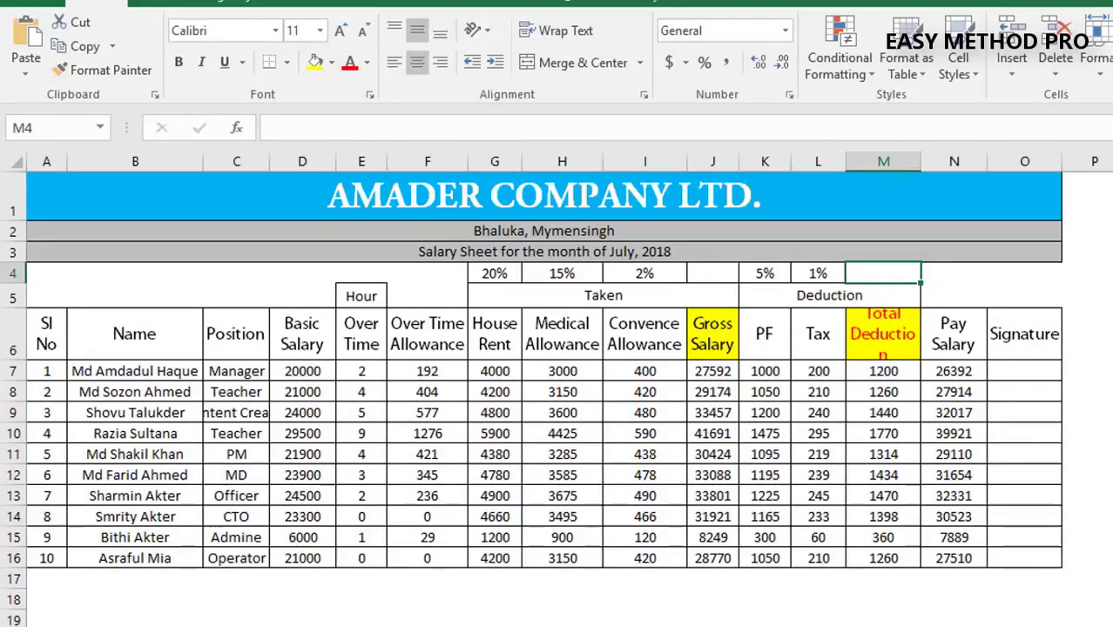
left_click(1110, 334)
left_click(1110, 231)
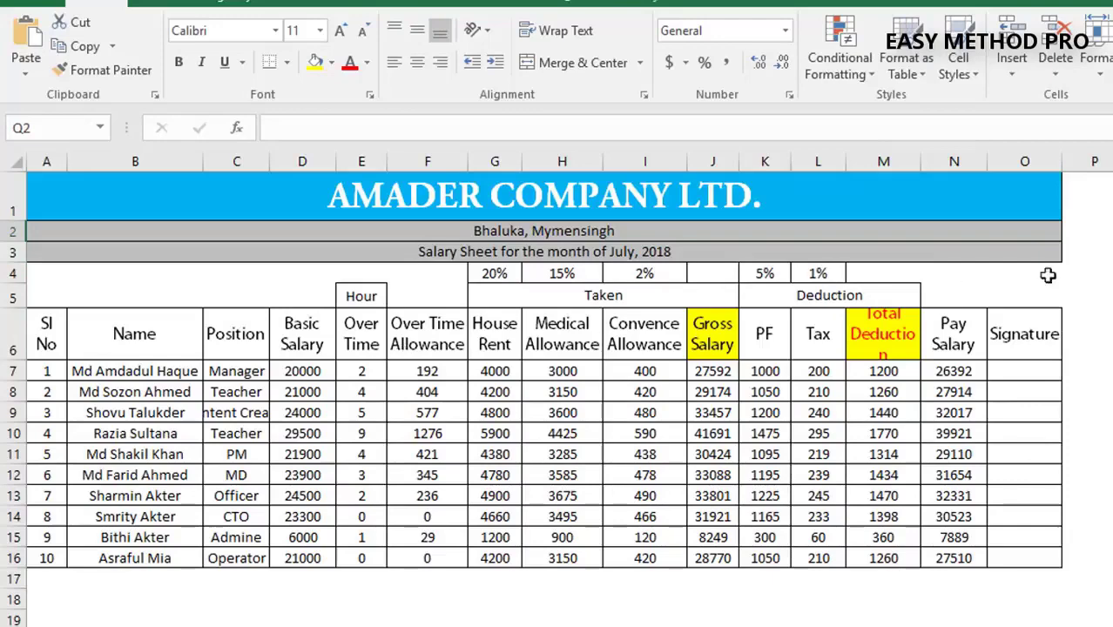
Step: Give the table A1:O16 a thick outside border
left_click_drag(938, 189, 949, 560)
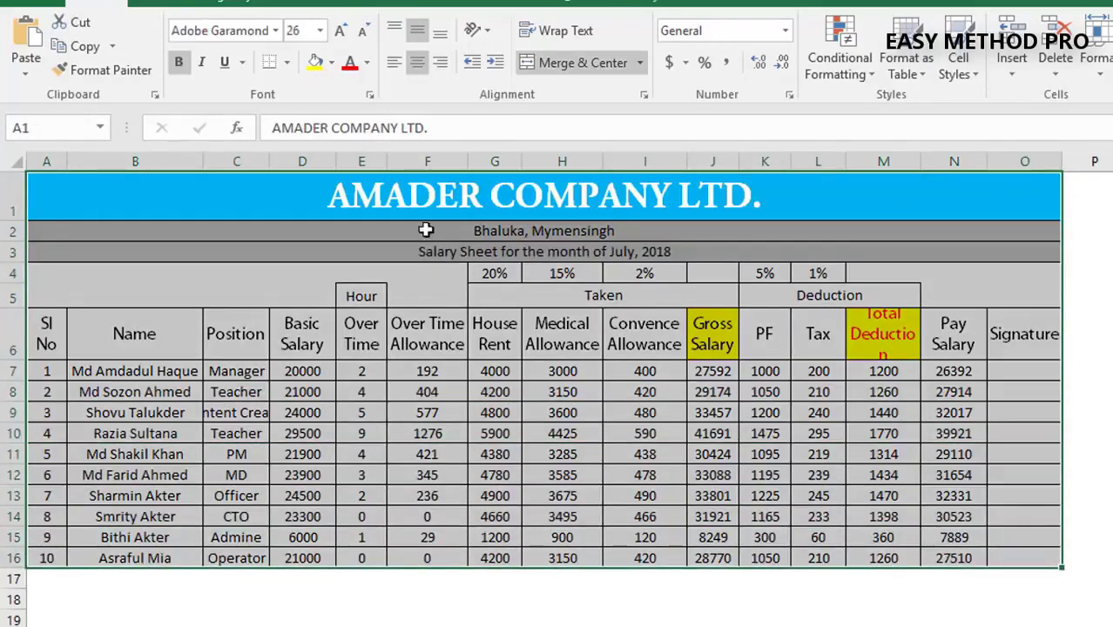
left_click(287, 62)
left_click(301, 287)
left_click(645, 334)
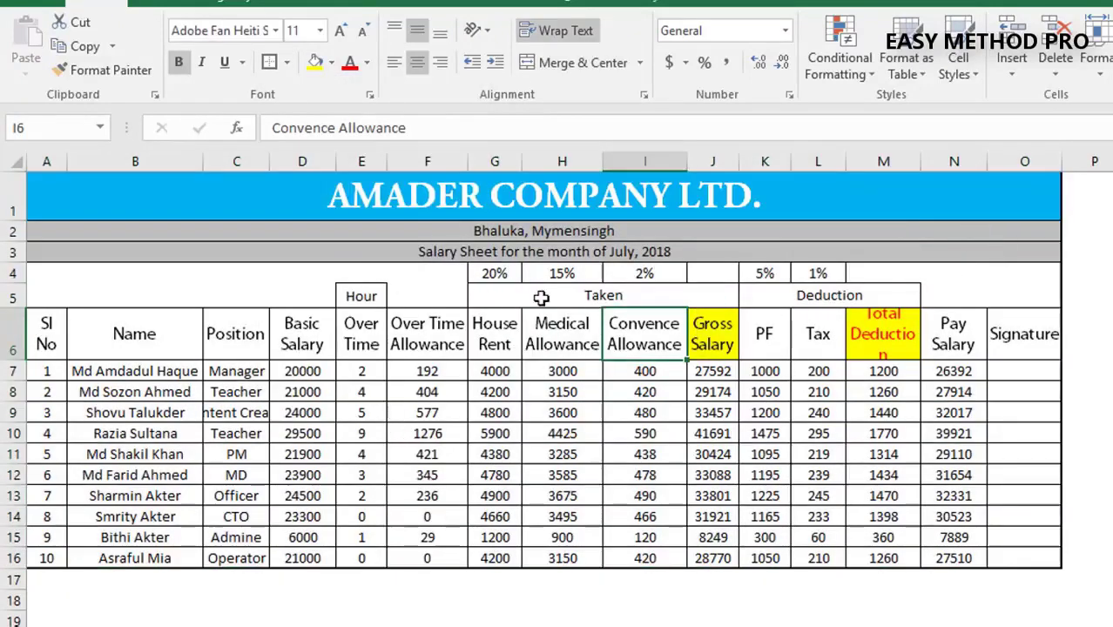
left_click(809, 349)
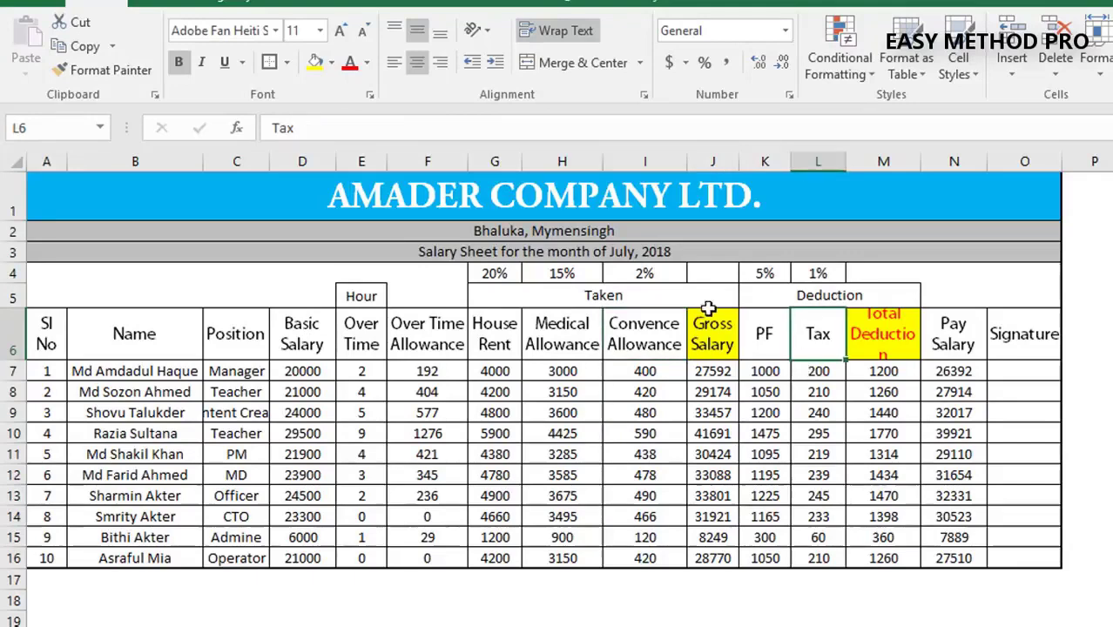
left_click(514, 4)
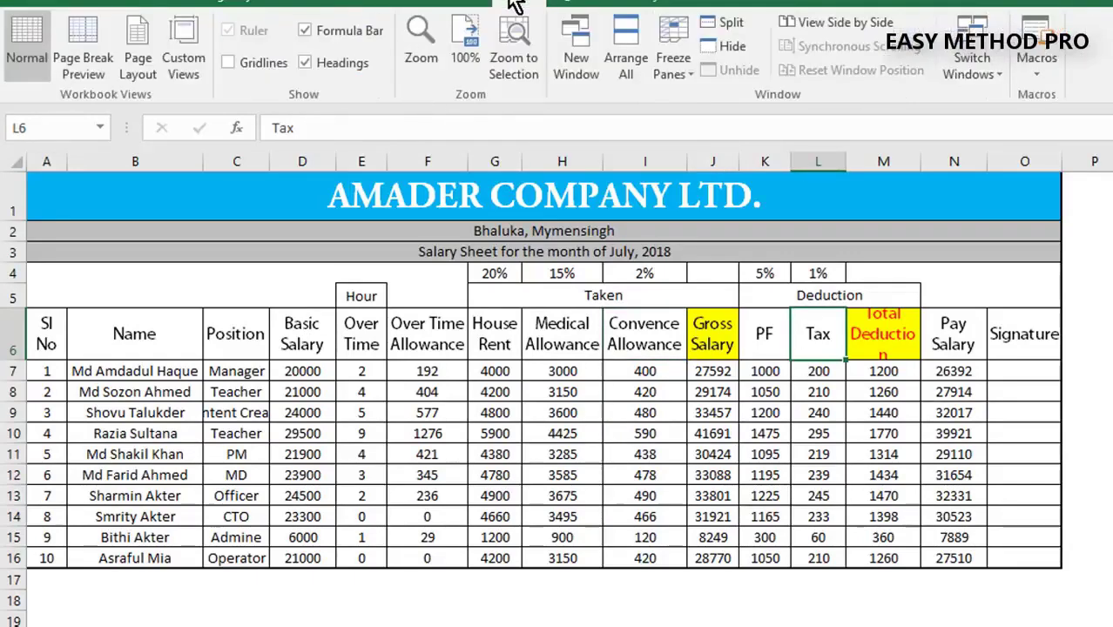
Step: Turn the worksheet gridlines on and then off again
left_click(245, 66)
left_click(1111, 333)
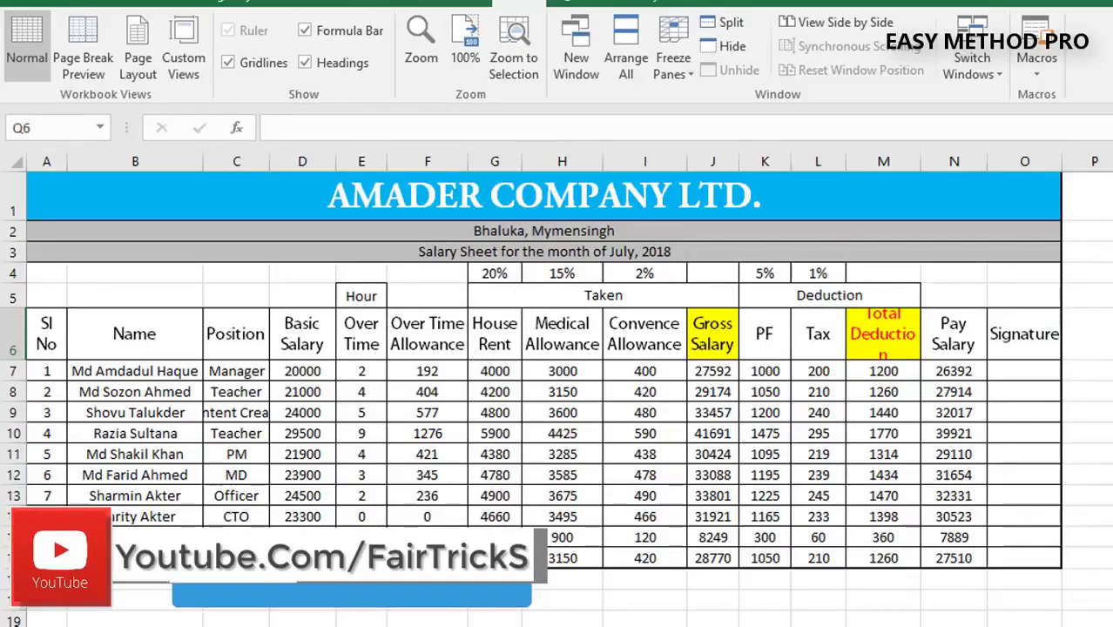
left_click(230, 60)
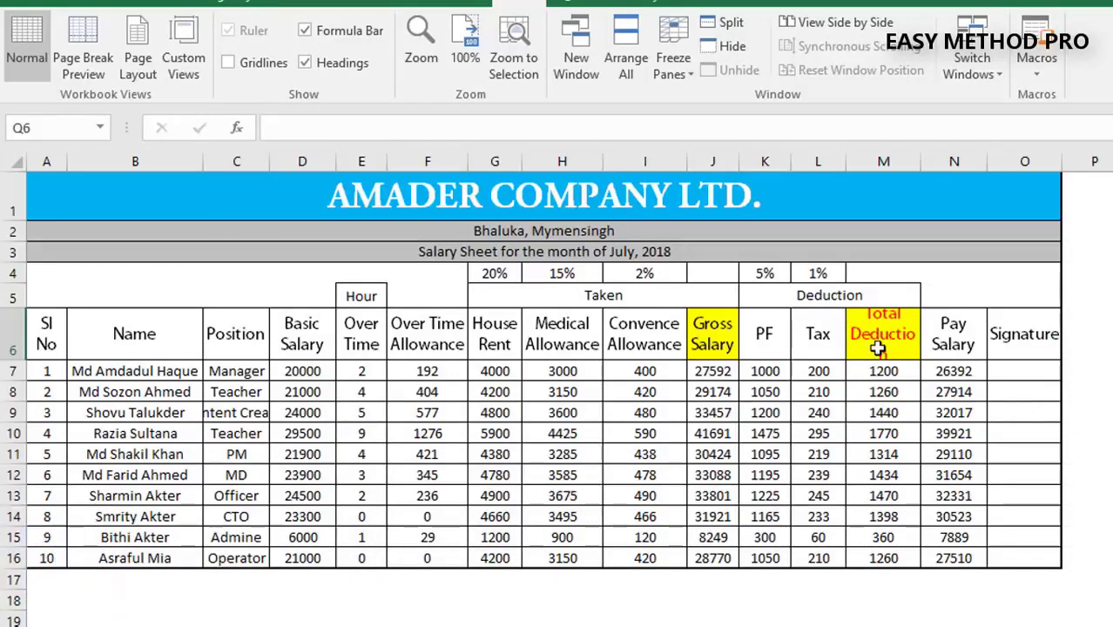
Step: Drag row 5 slightly shorter and header row 6 taller
left_click_drag(16, 306, 15, 303)
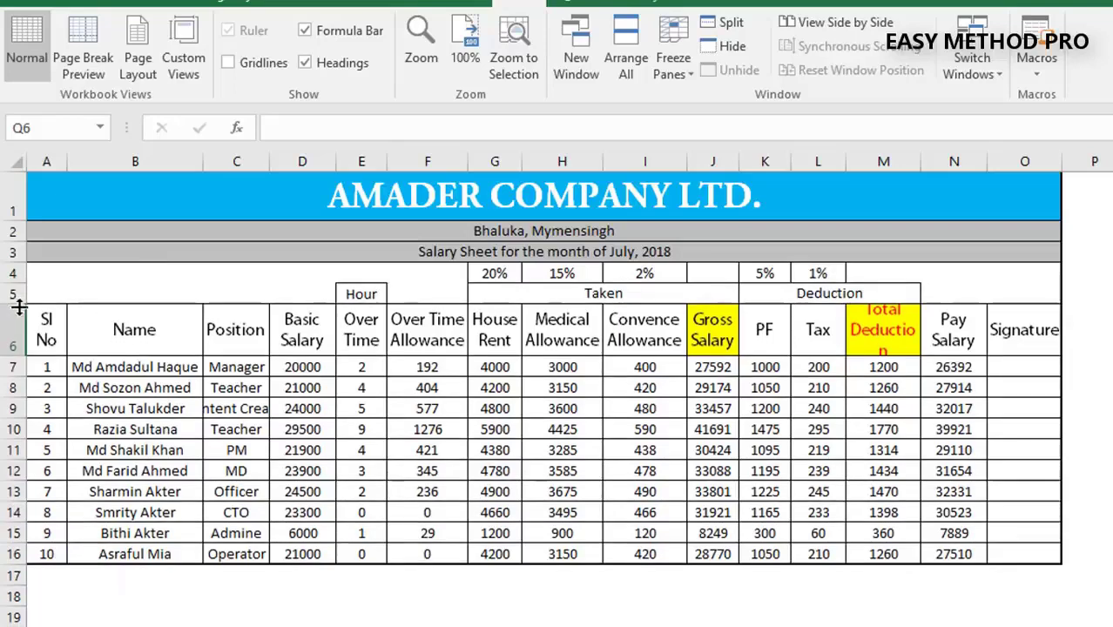
left_click(883, 428)
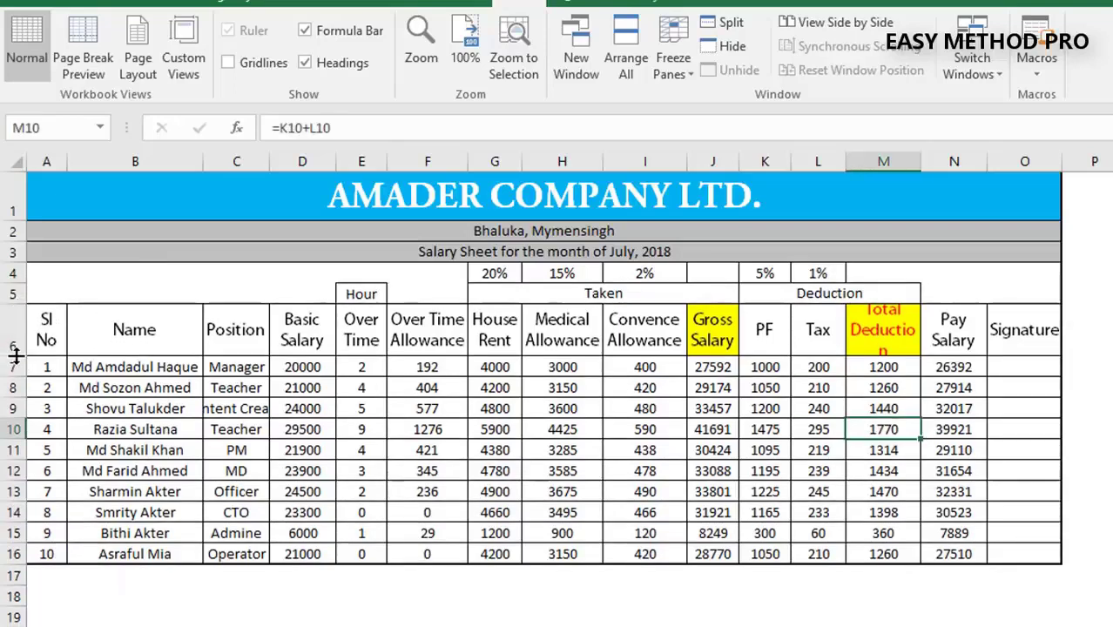
left_click_drag(16, 353, 15, 363)
left_click(566, 394)
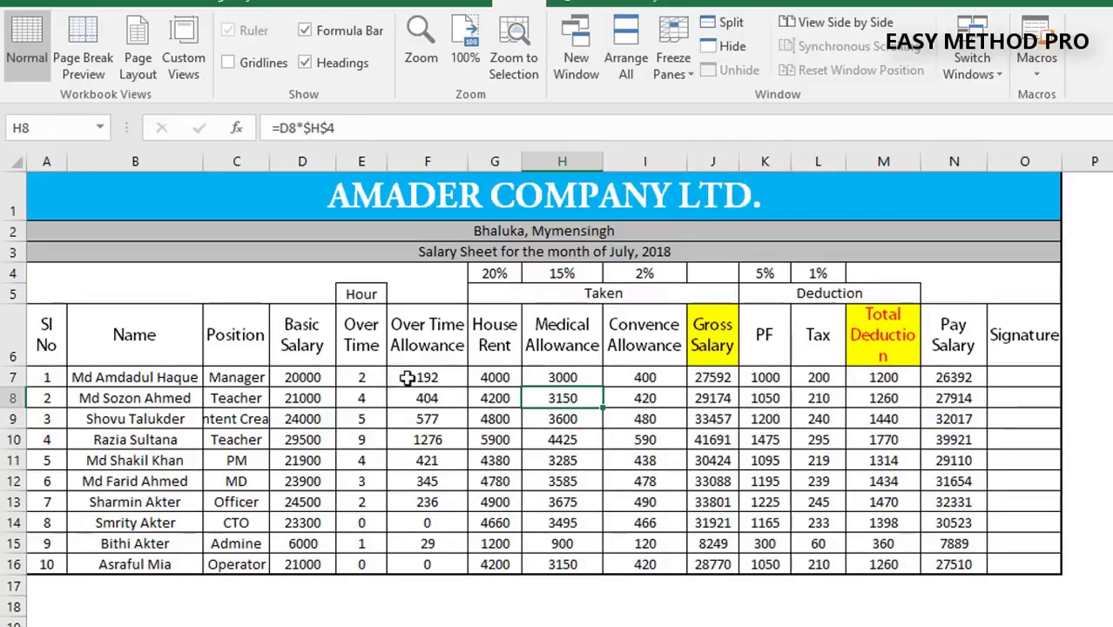
Step: Delete the calculated salary amounts and review the first employee's name, basic salary and overtime hours
mouse_move(411, 377)
left_mouse_down()
mouse_move(845, 544)
mouse_move(1043, 570)
left_mouse_up()
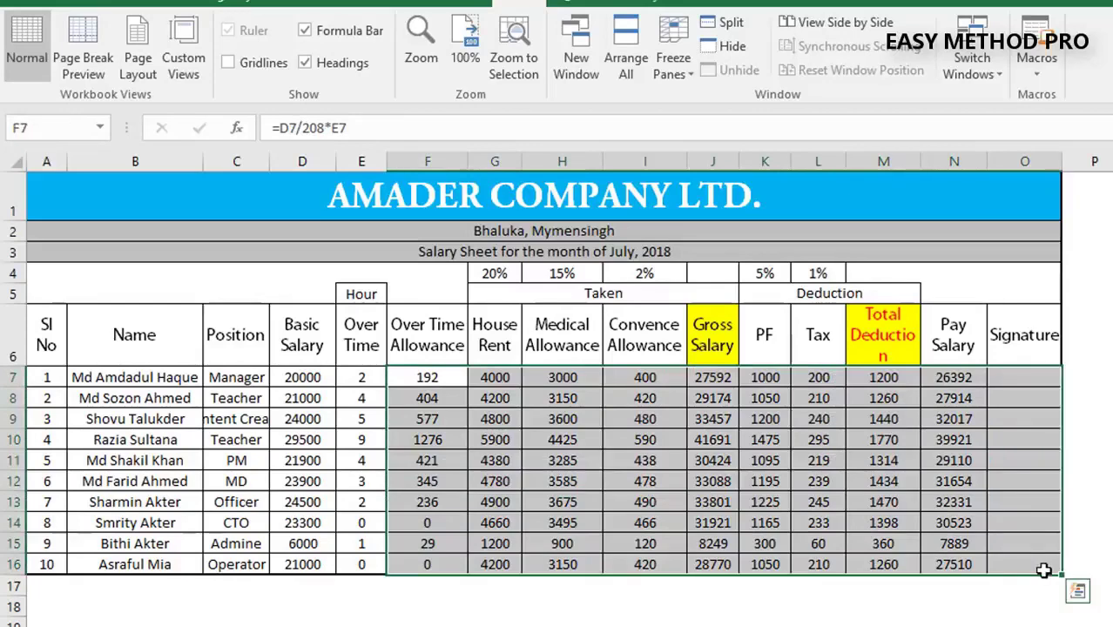
key("Delete")
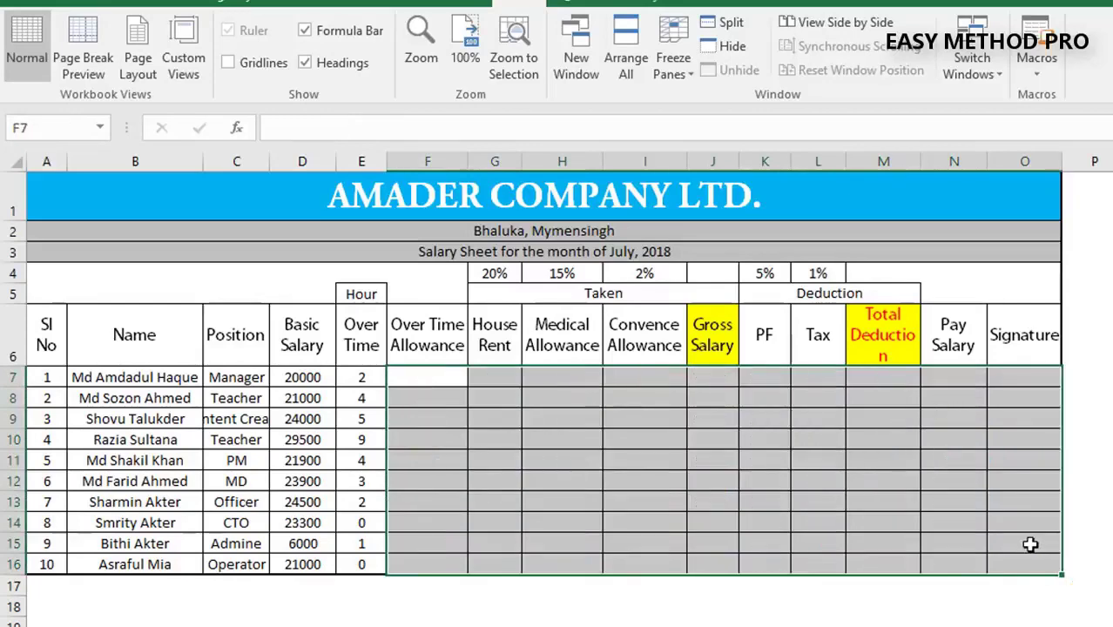
left_click(1030, 543)
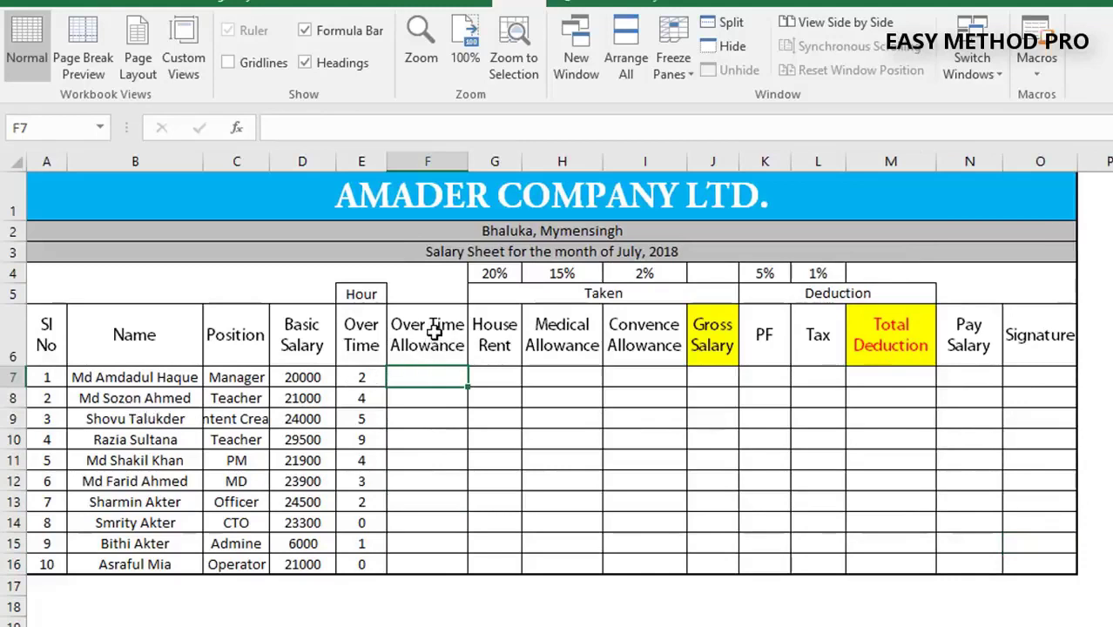
left_click(166, 379)
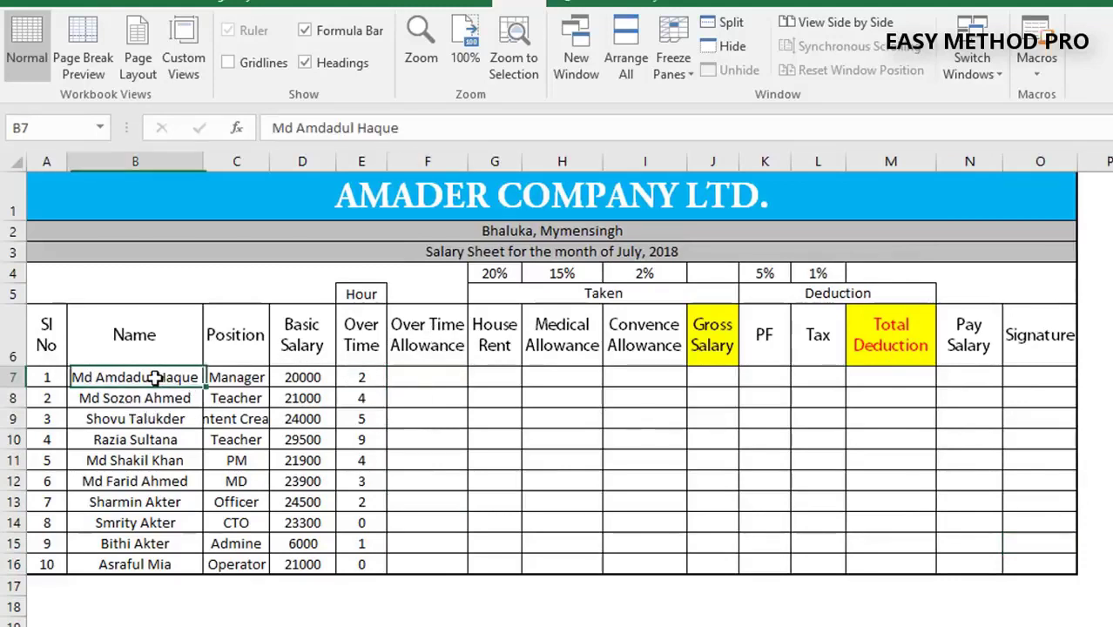
left_click(238, 377)
left_click(311, 375)
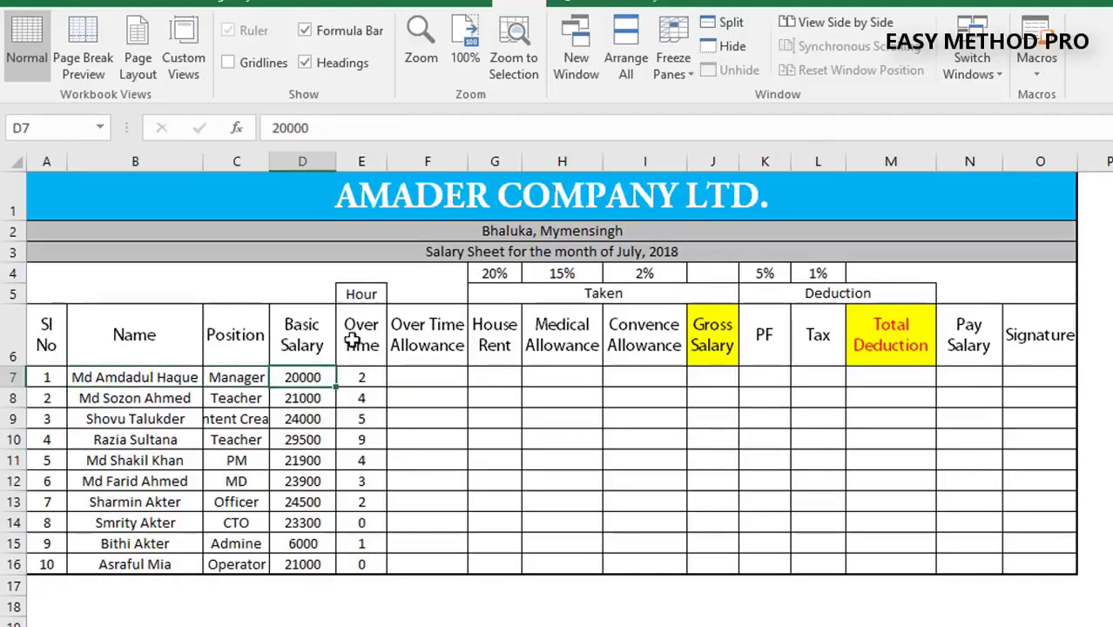
left_click(355, 379)
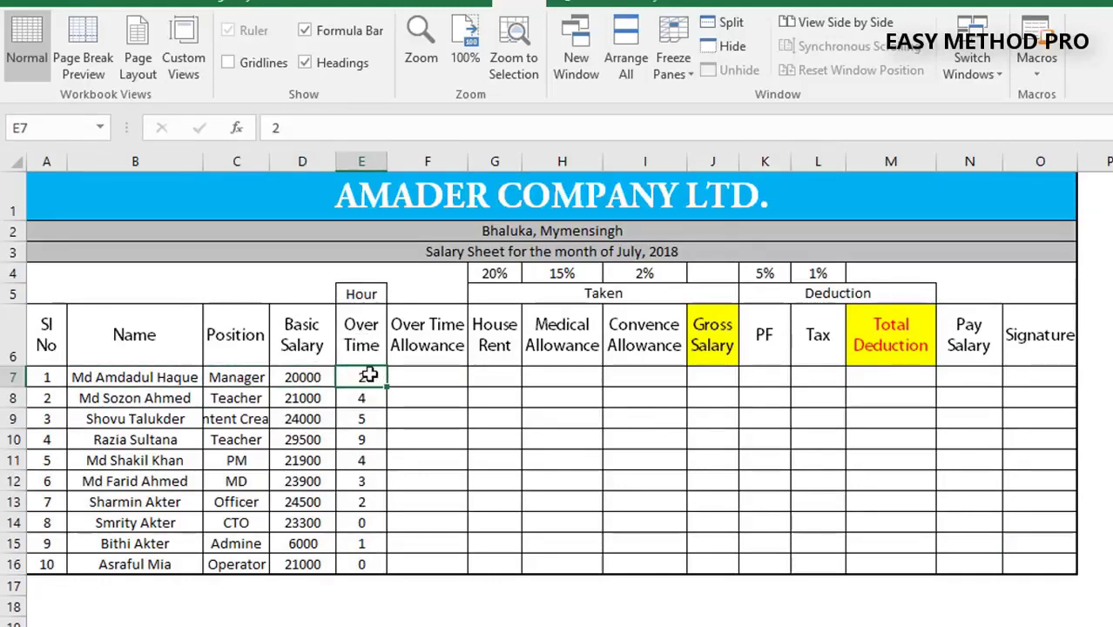
Step: Fill the Hour label cell E5 with yellow
left_click(370, 293)
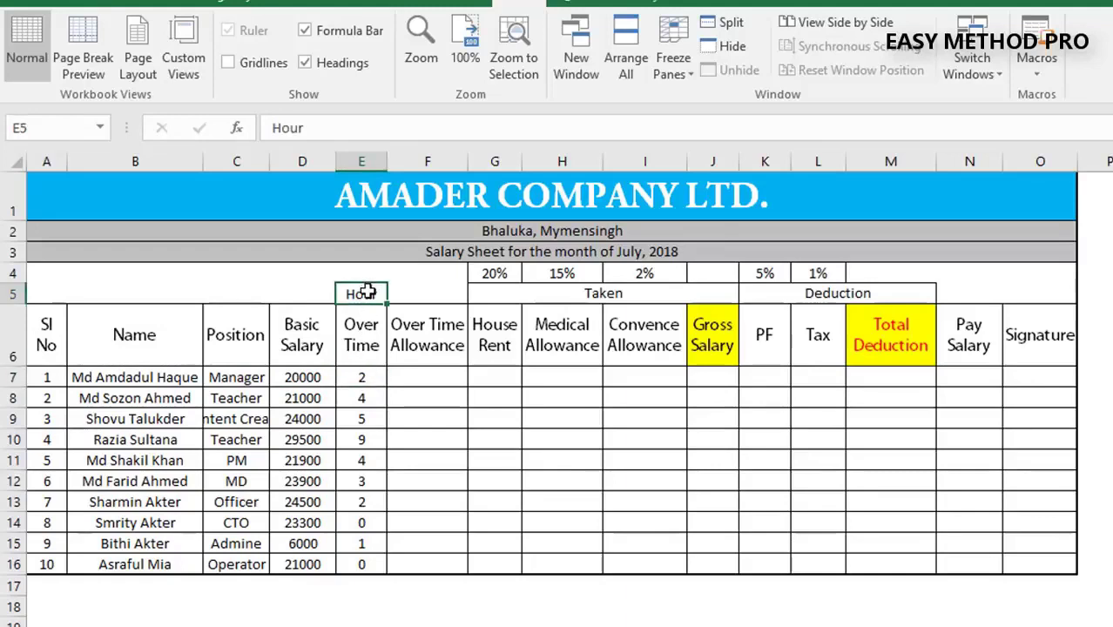
left_click(96, 2)
left_click(318, 61)
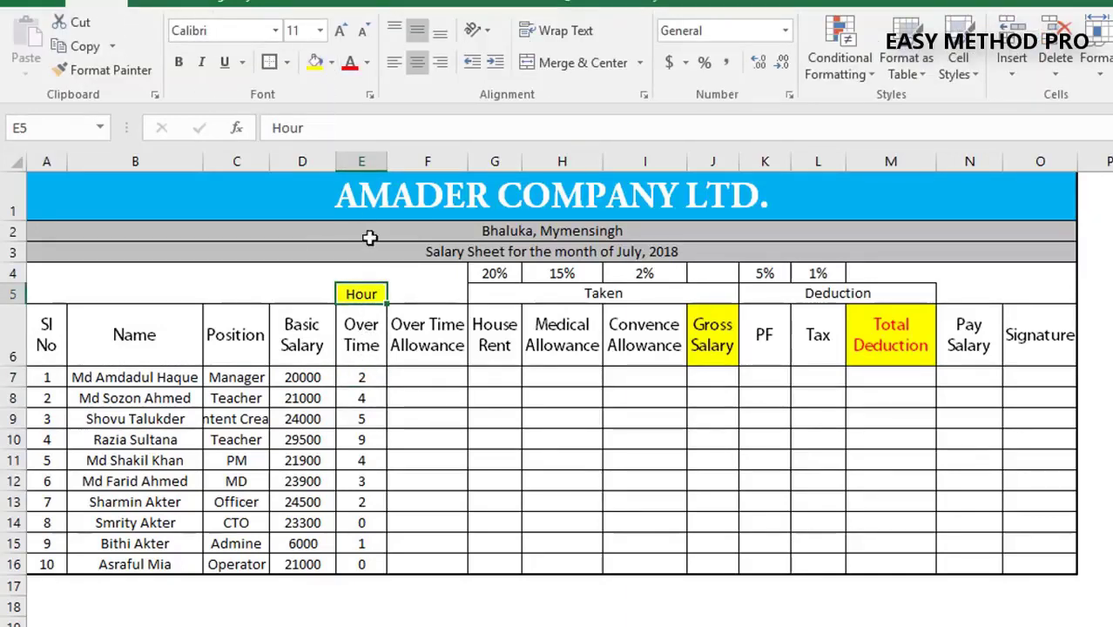
left_click(425, 380)
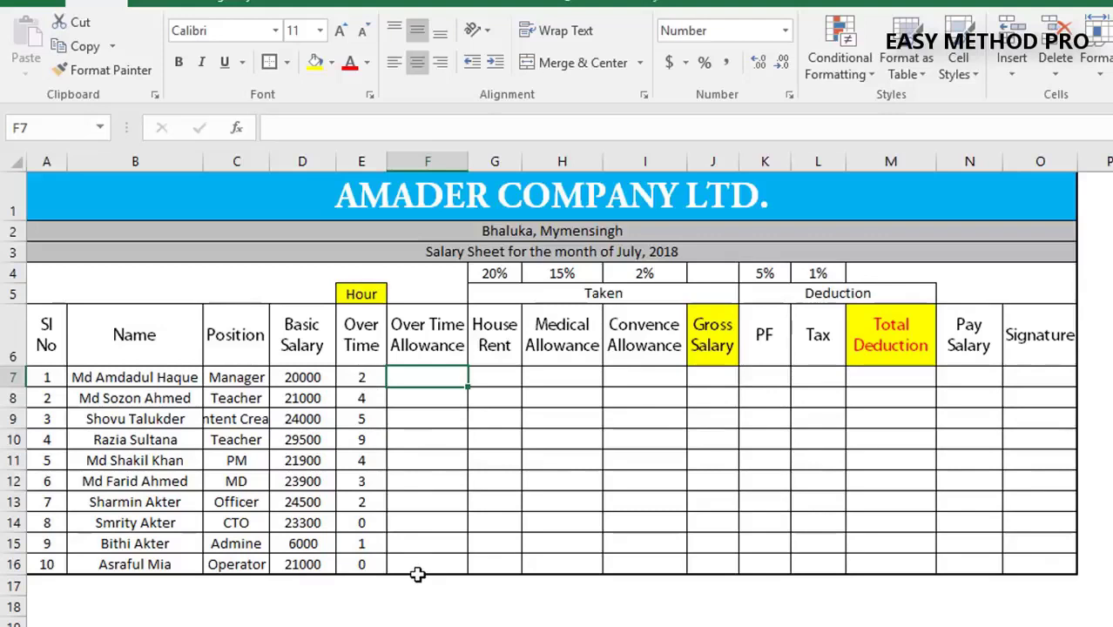
Step: Enter =D7/208) in F7, decline Excel's suggested correction, and view then close its Help
type("=")
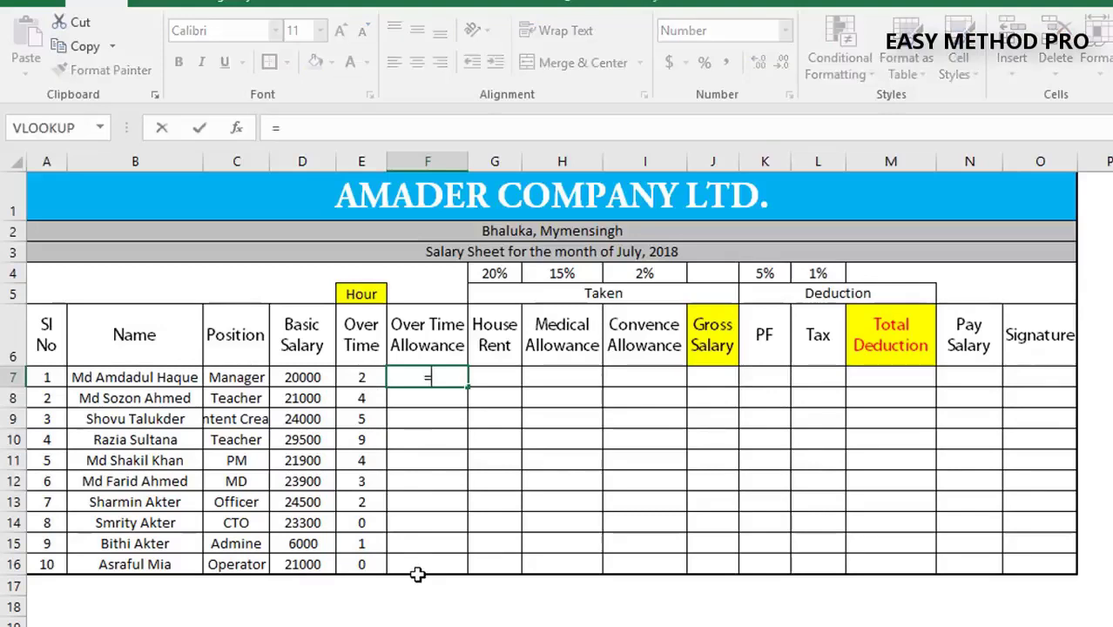
left_click(296, 376)
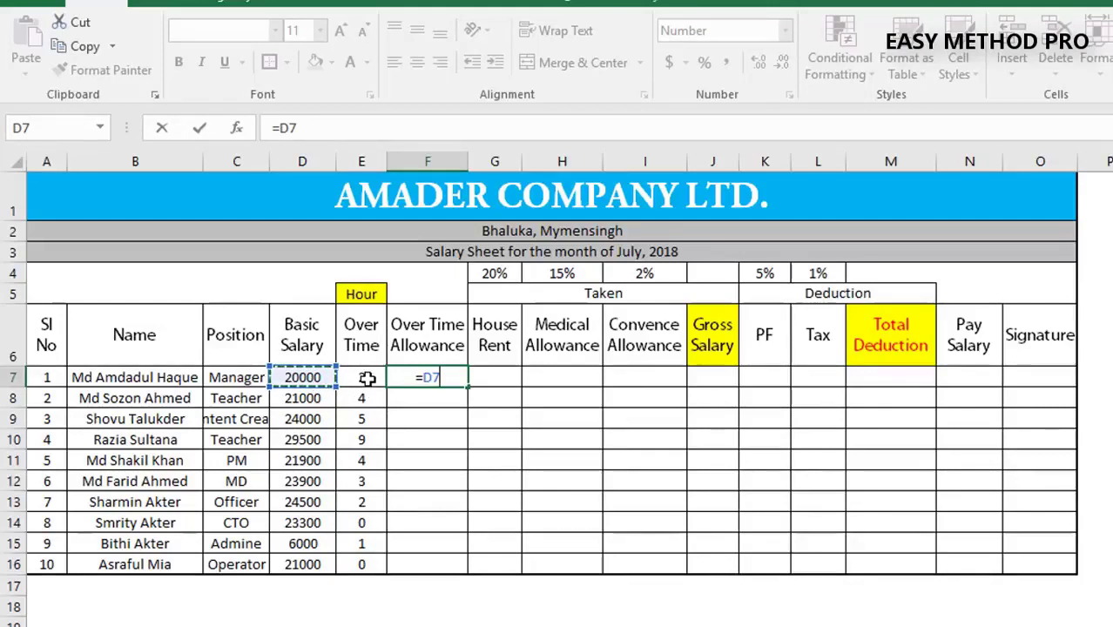
type("/2")
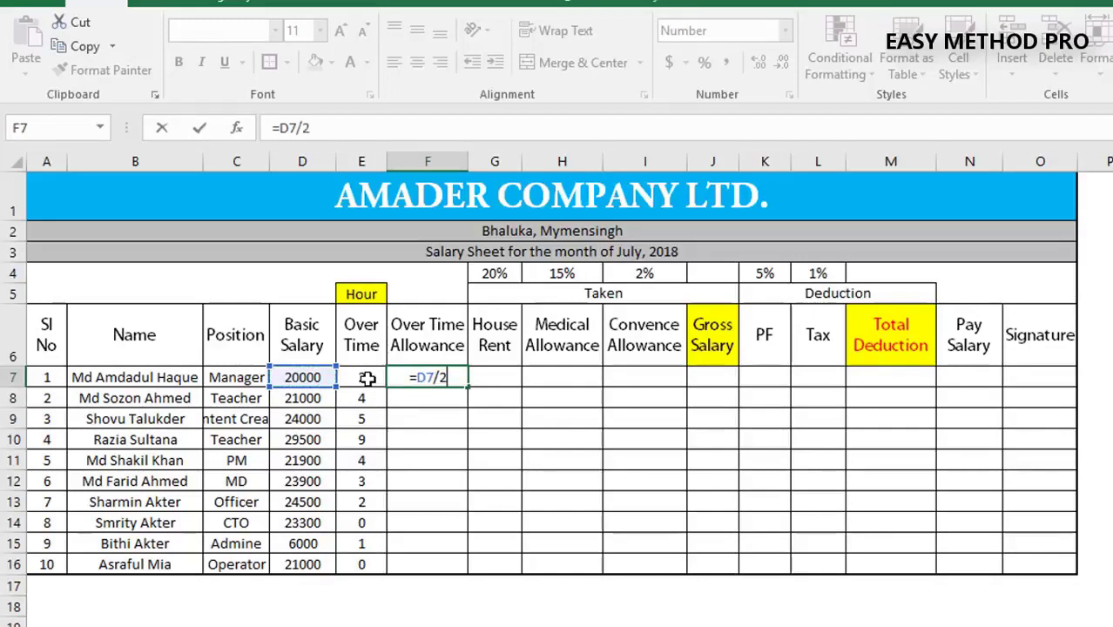
type("0")
type("8")
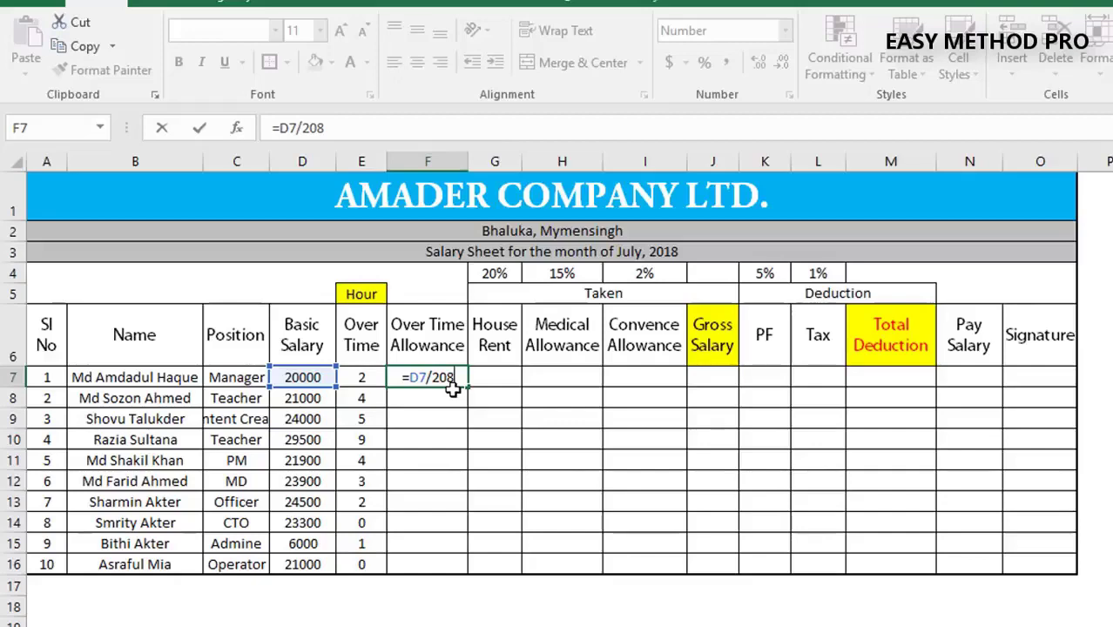
type(")")
key("Return")
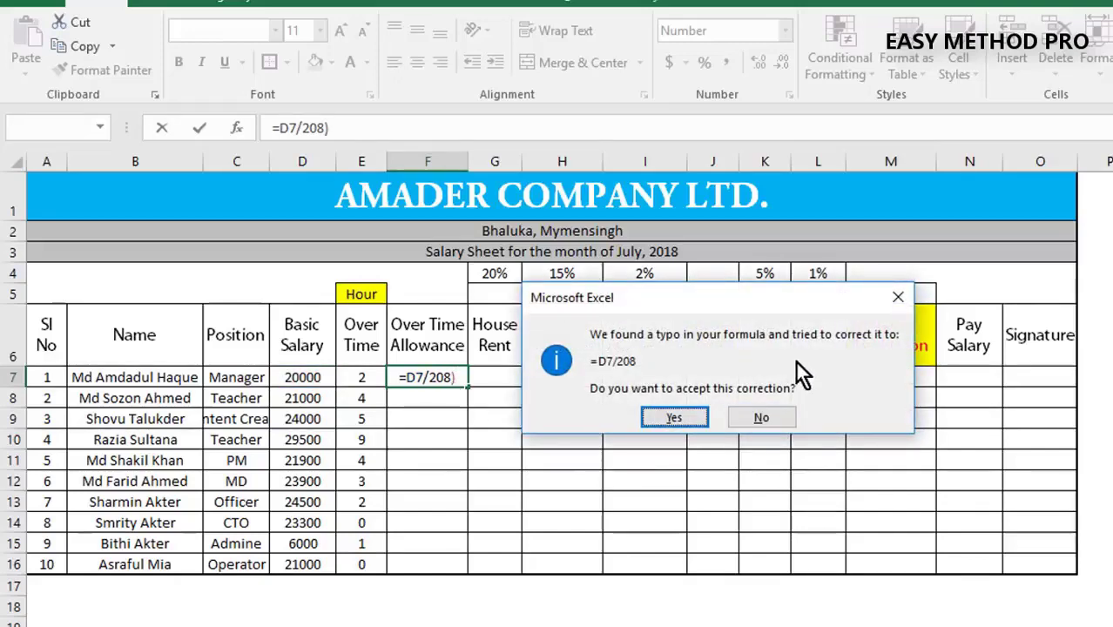
left_click(774, 410)
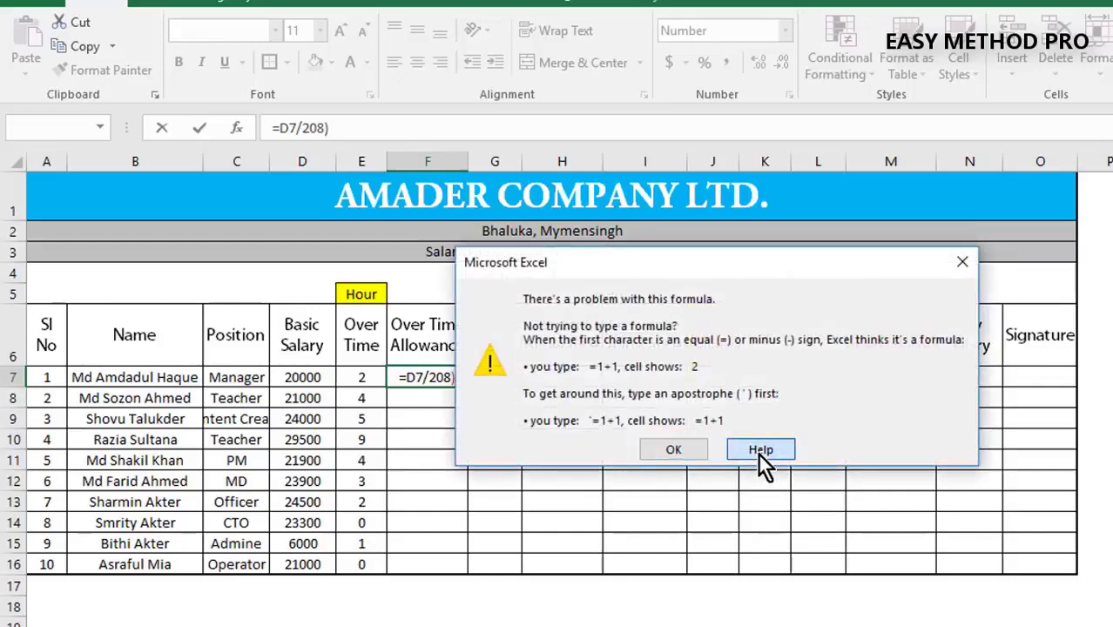
left_click(959, 264)
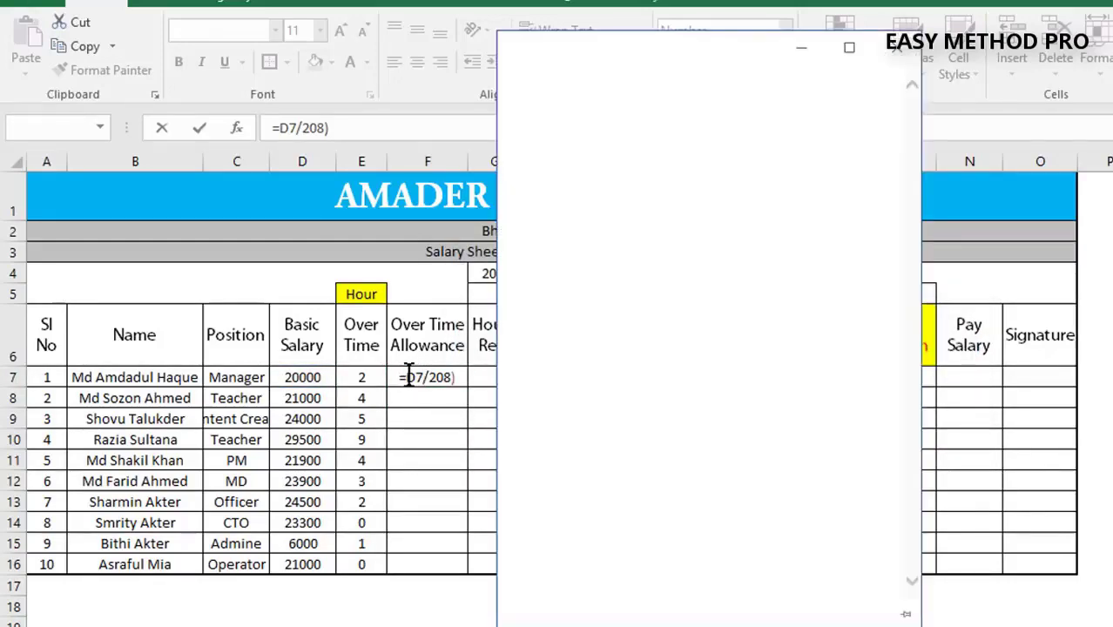
left_click(897, 47)
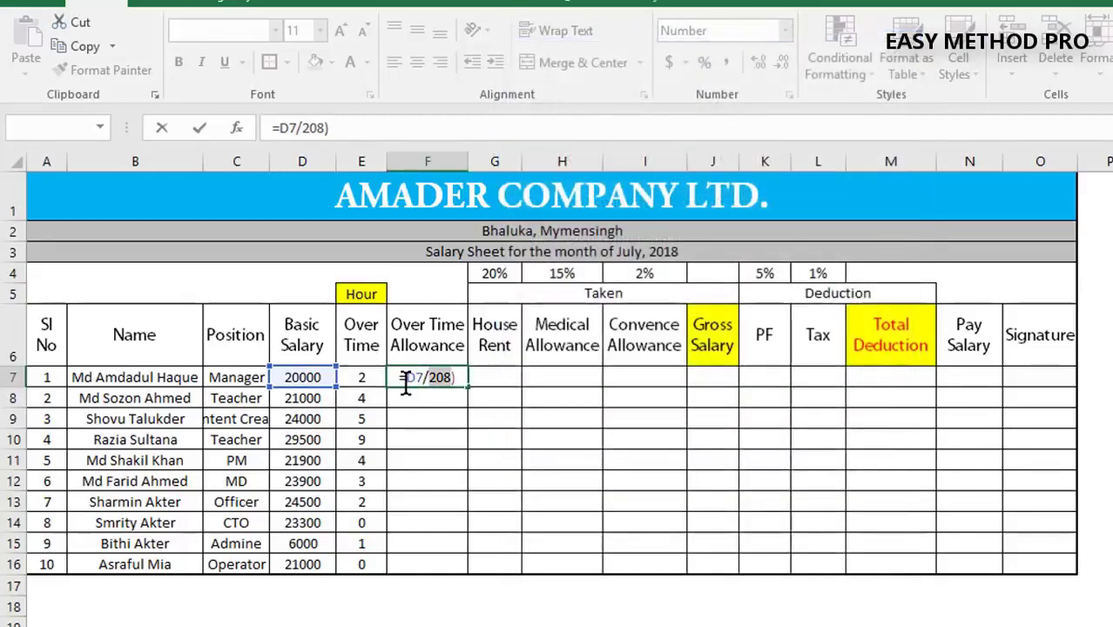
Step: Change F7 to =(D7/208)*E7, giving an overtime allowance of 192
type("(")
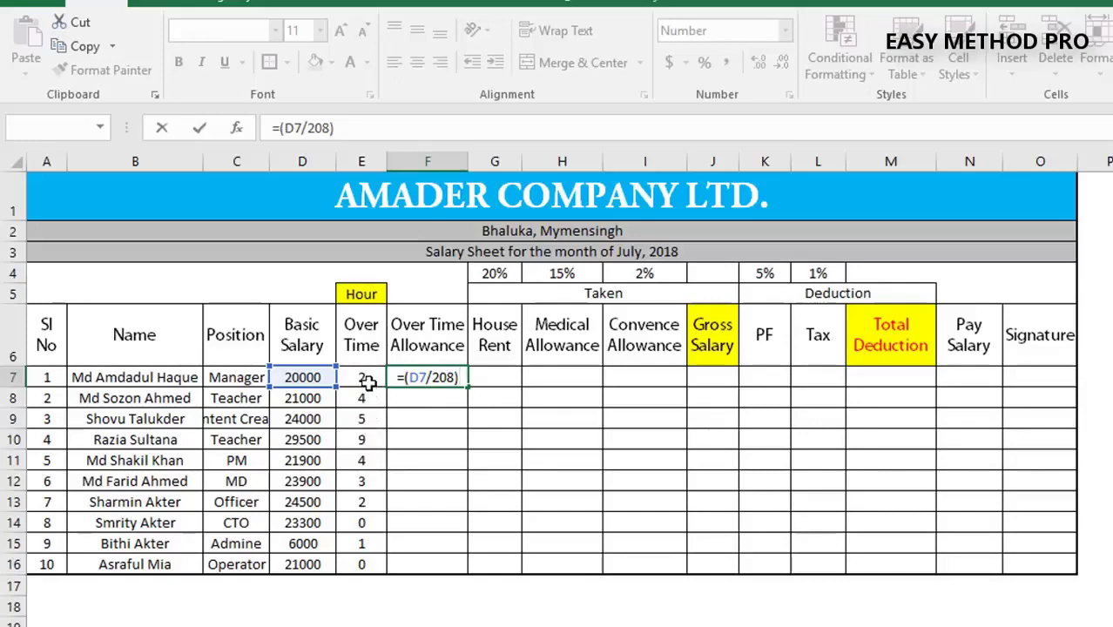
type("*")
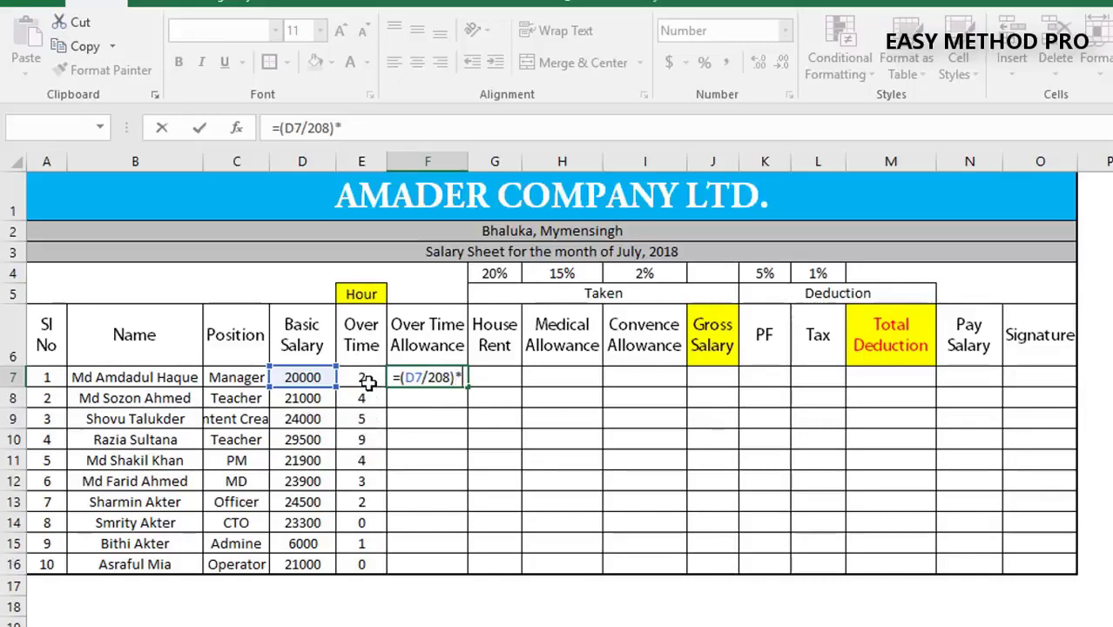
left_click(368, 383)
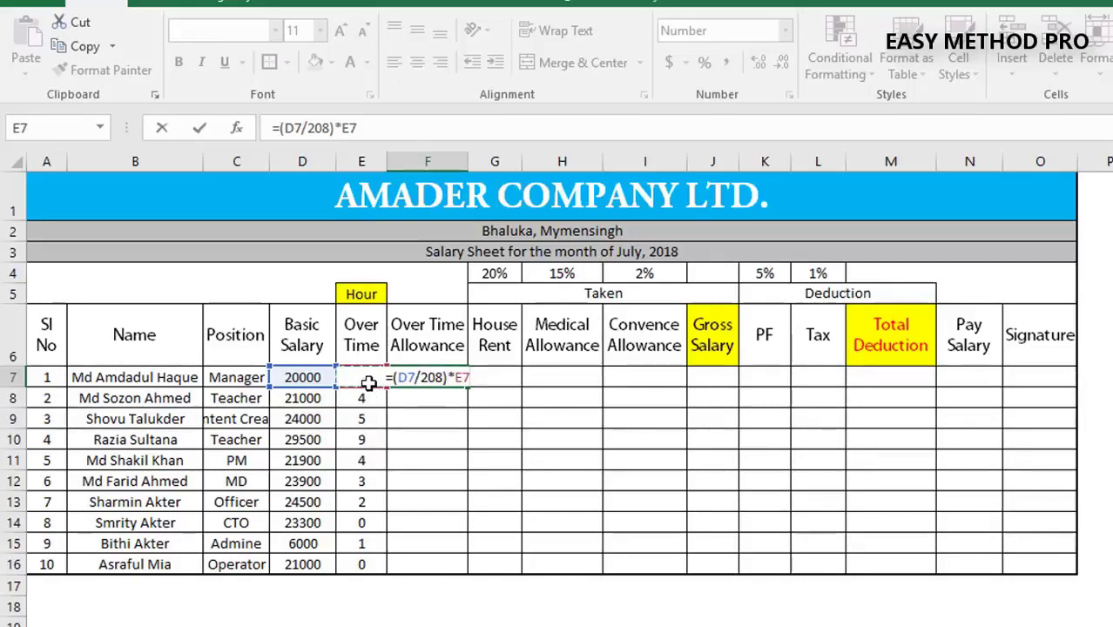
key("Return")
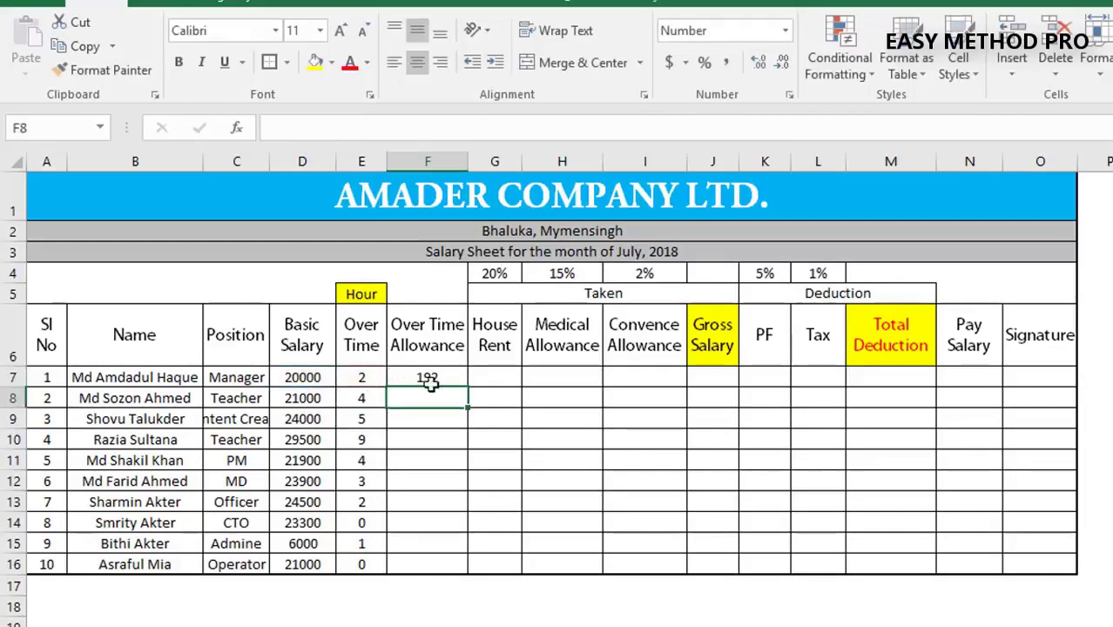
Step: Fill the F7 overtime formula down to F16 and verify the results in rows 14 and 15
left_click(435, 364)
left_click(444, 383)
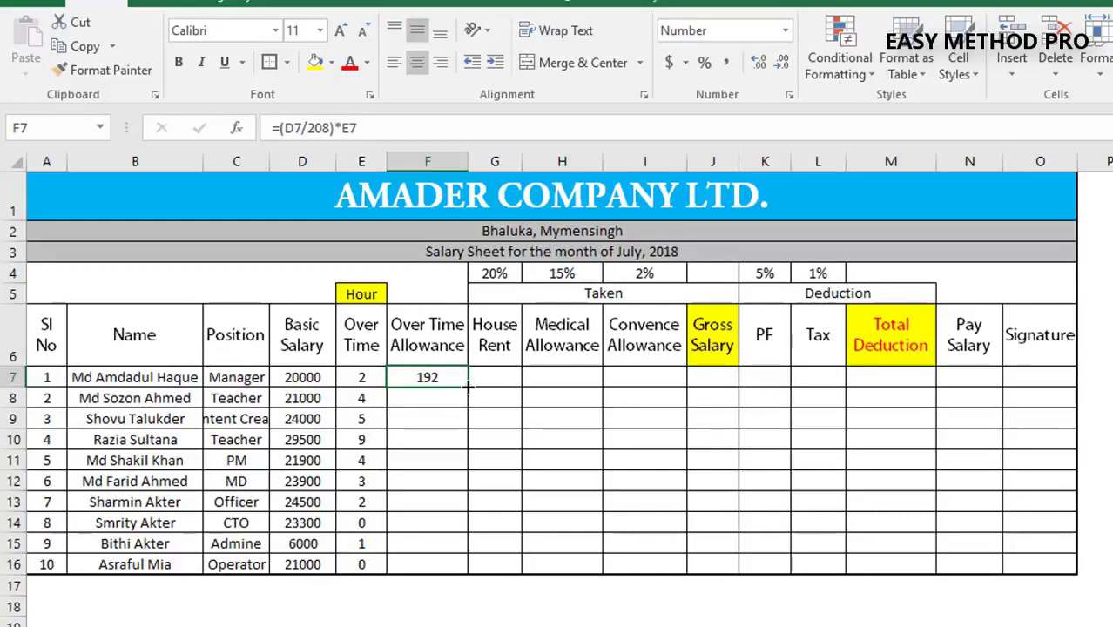
double_click(468, 385)
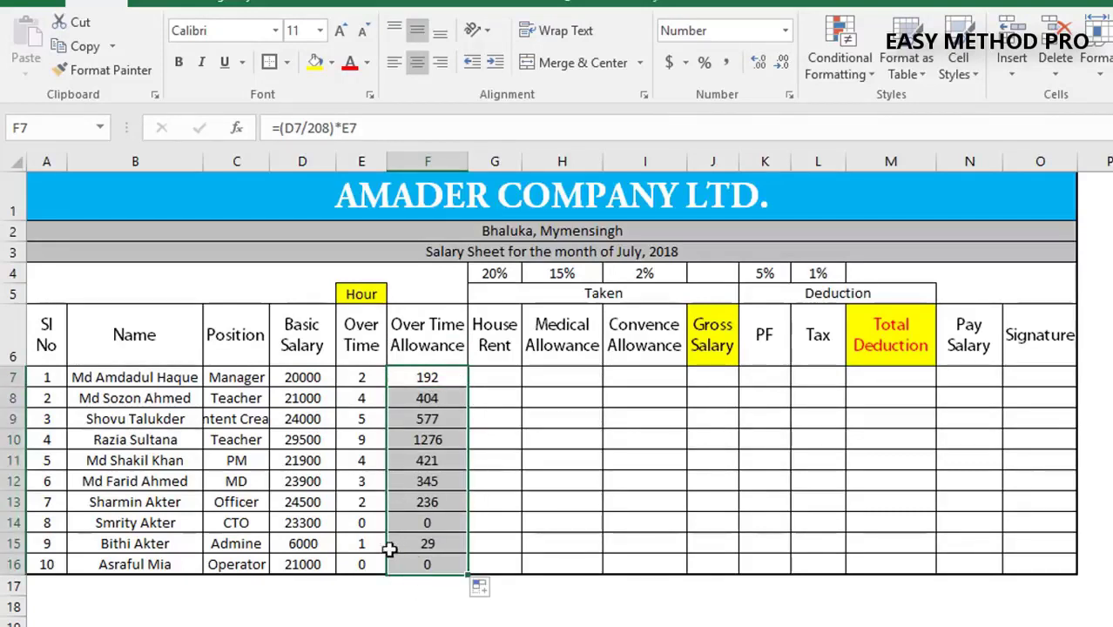
left_click(362, 520)
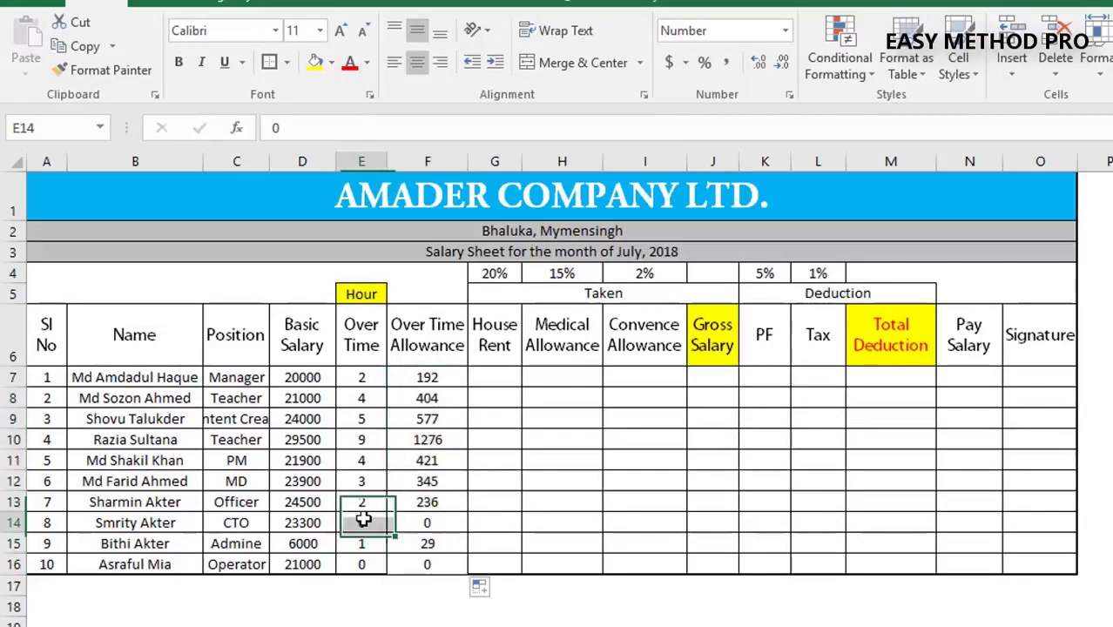
left_click(443, 521)
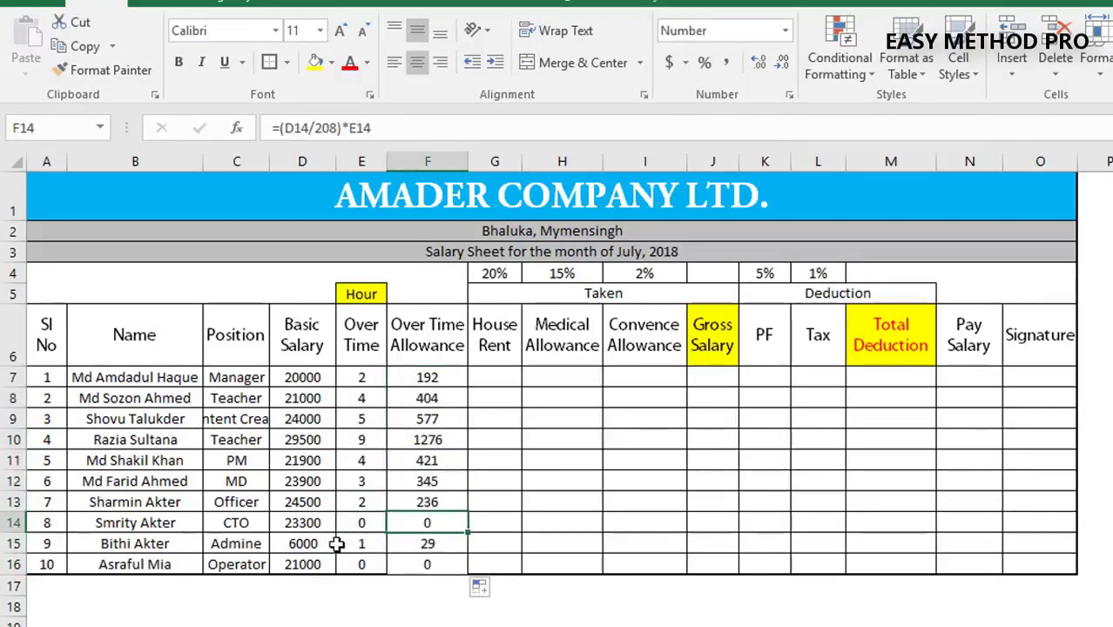
left_click(370, 543)
left_click(435, 543)
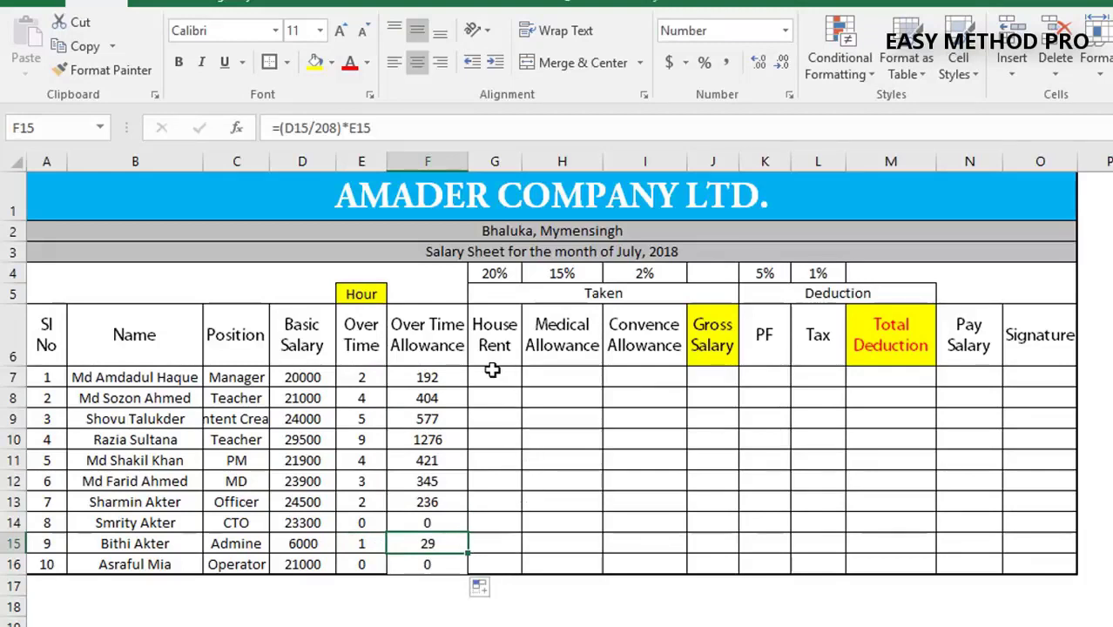
left_click_drag(429, 336, 431, 564)
left_click(510, 403)
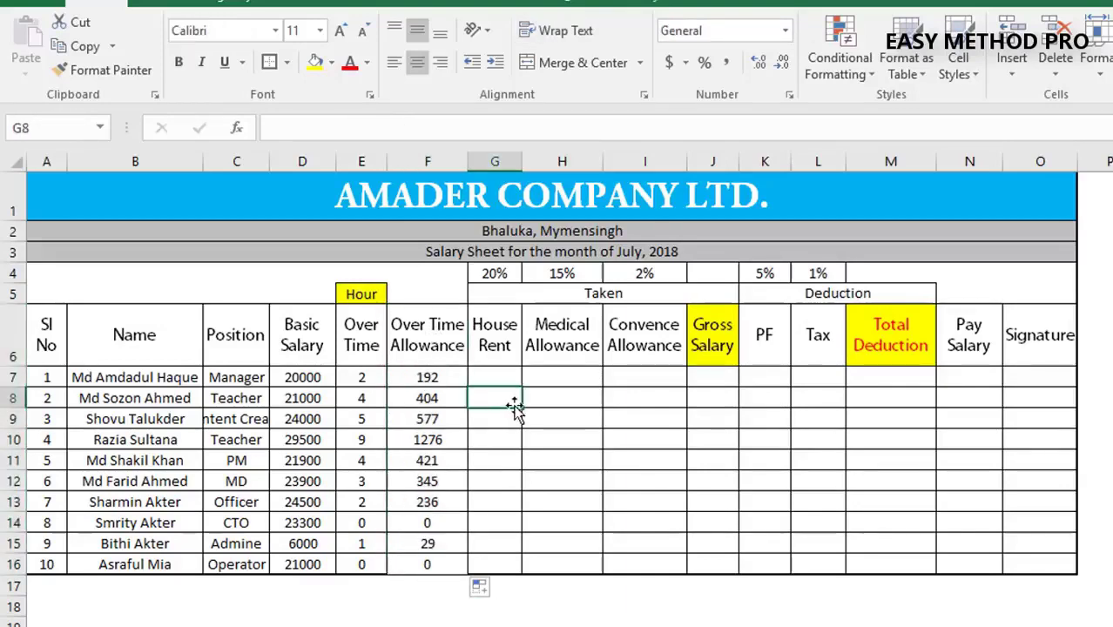
left_click(479, 376)
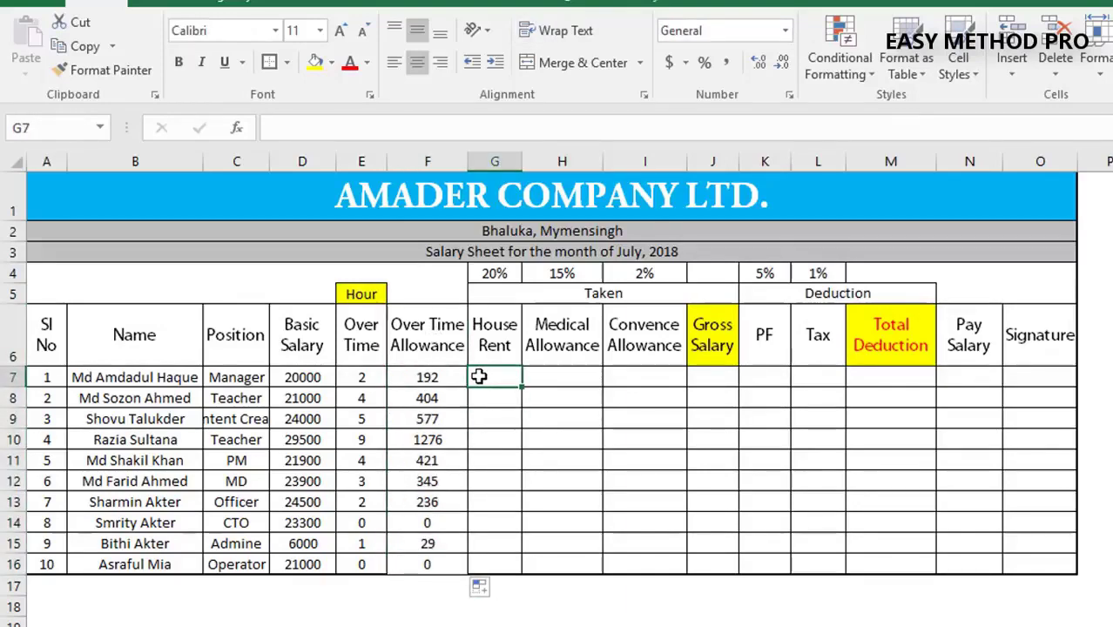
left_click(433, 202)
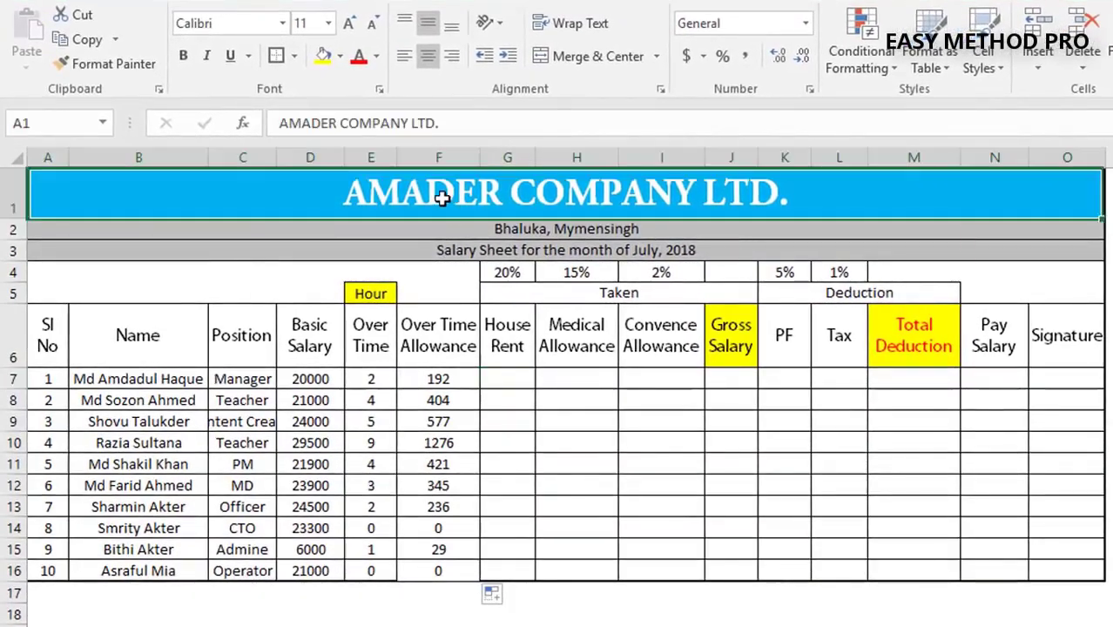
left_click(513, 378)
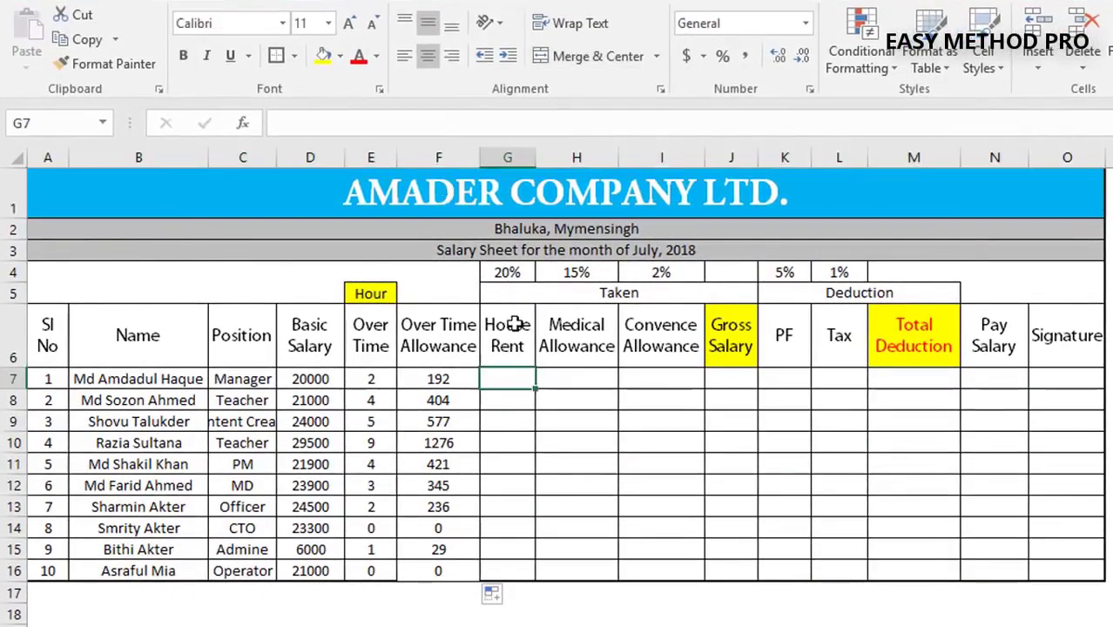
left_click(513, 274)
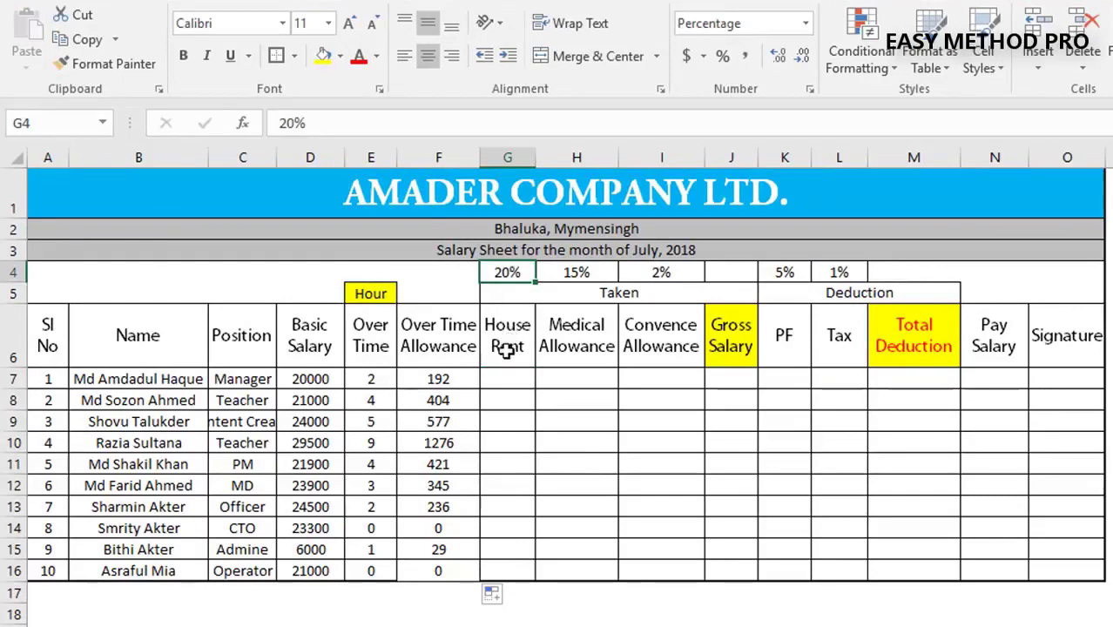
left_click(511, 376)
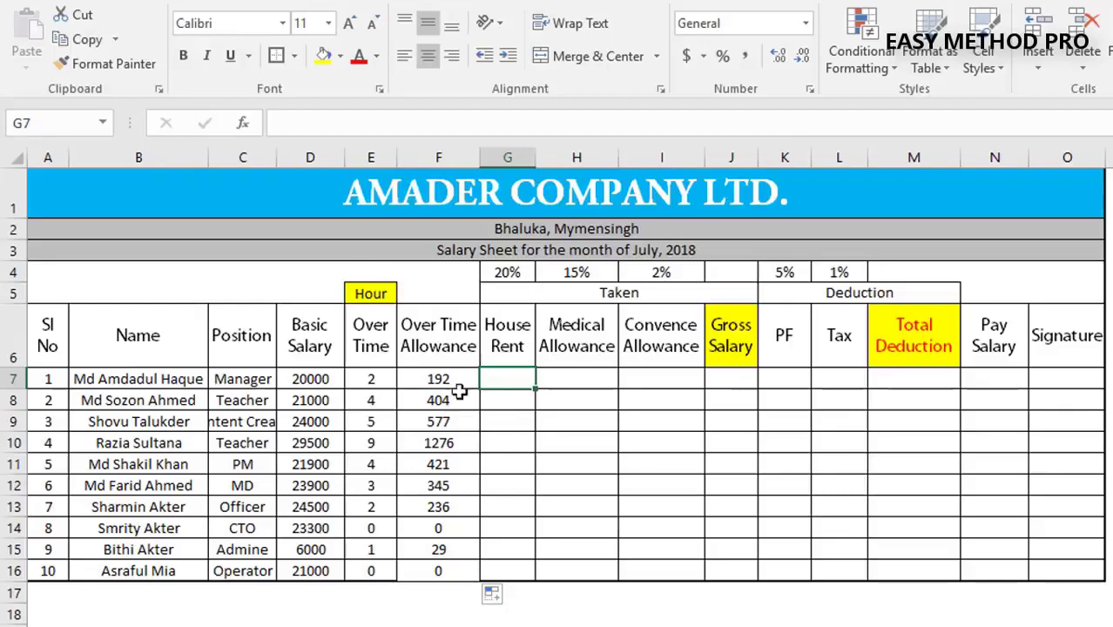
left_click(497, 342)
left_click(502, 378)
type("=")
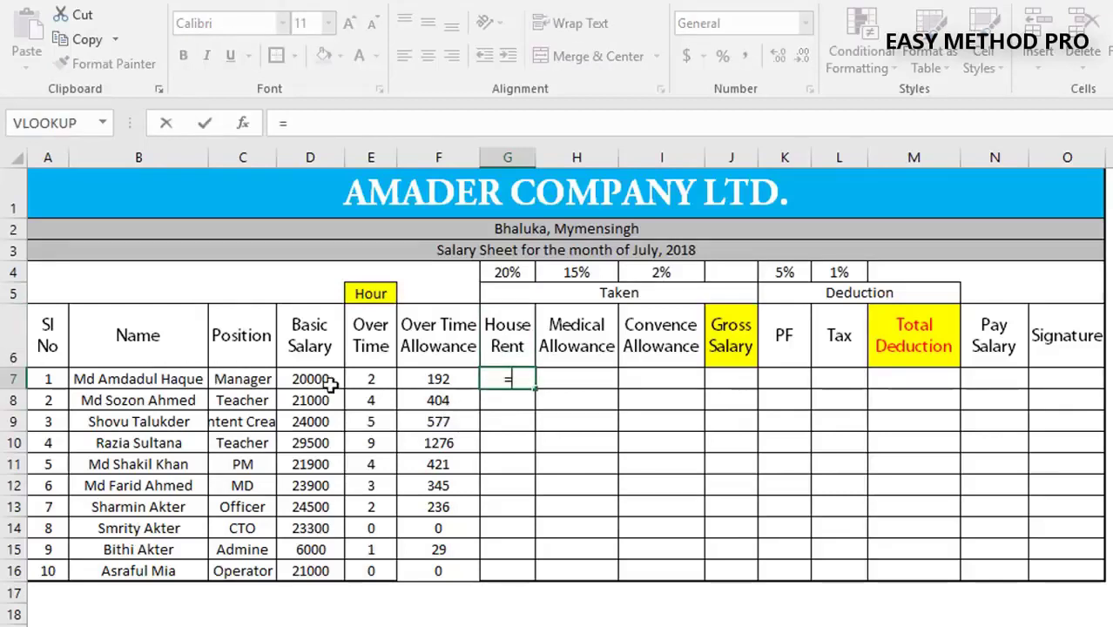
left_click(330, 382)
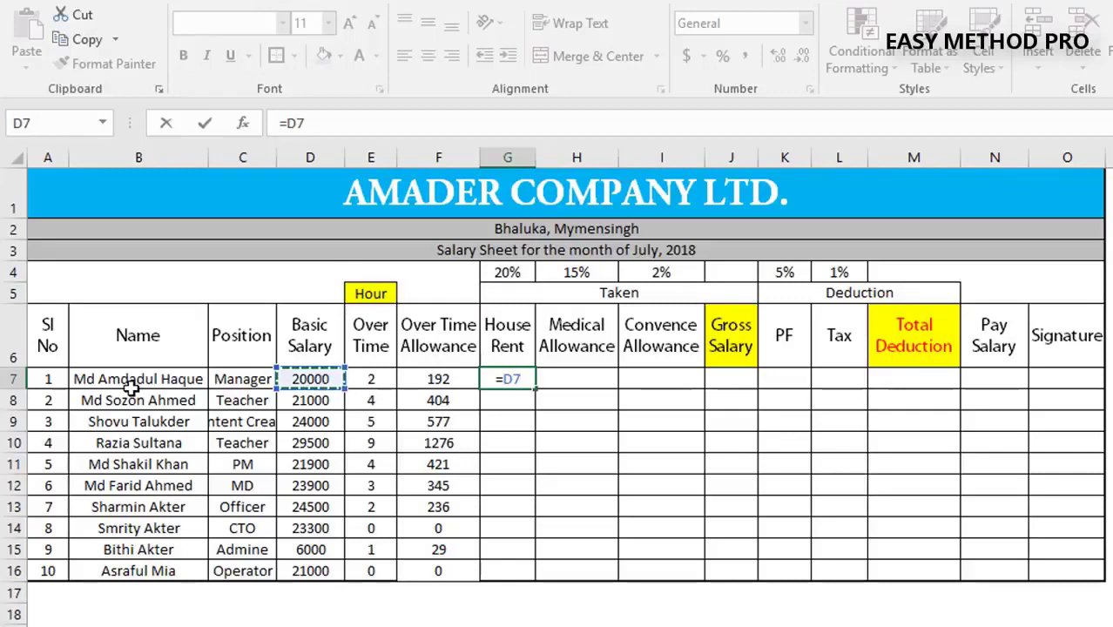
type("*")
type("20%")
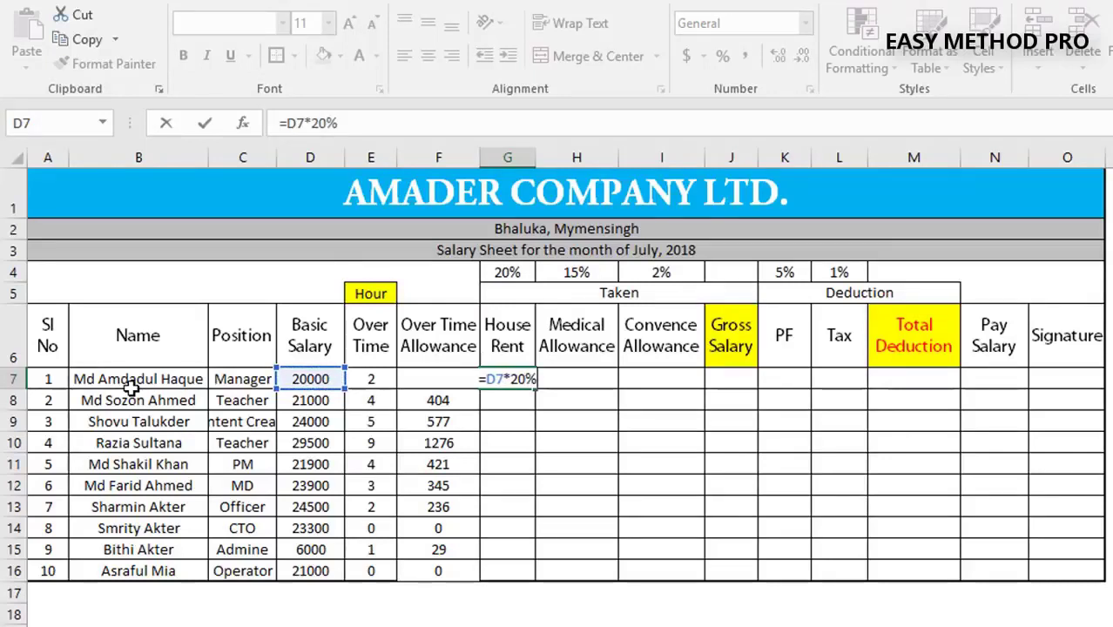
key("Return")
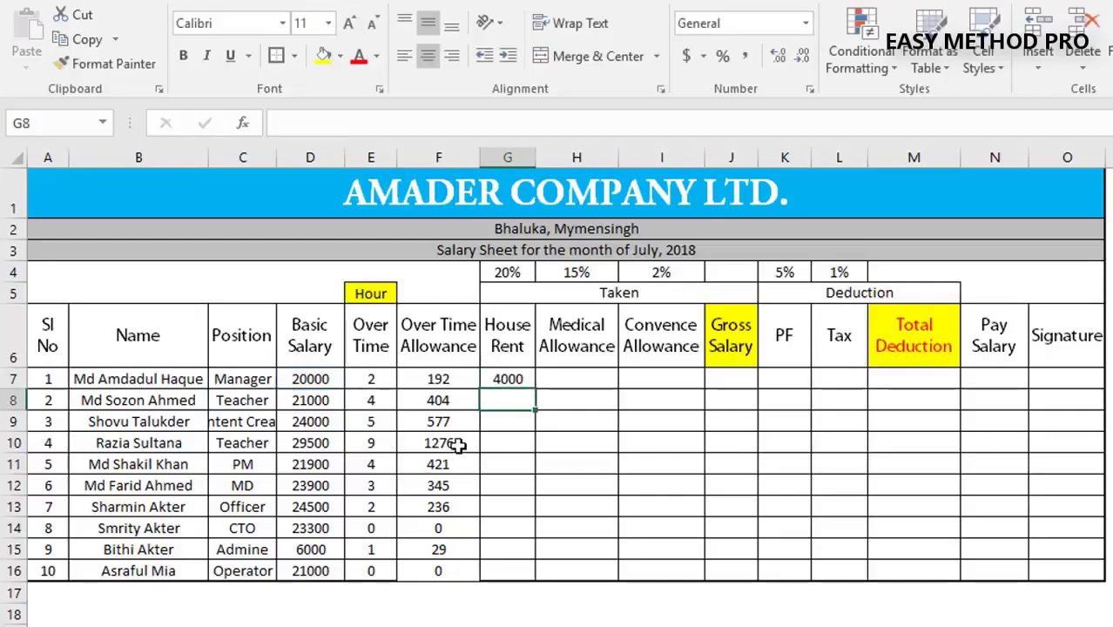
left_click(512, 381)
left_click_drag(535, 388, 535, 580)
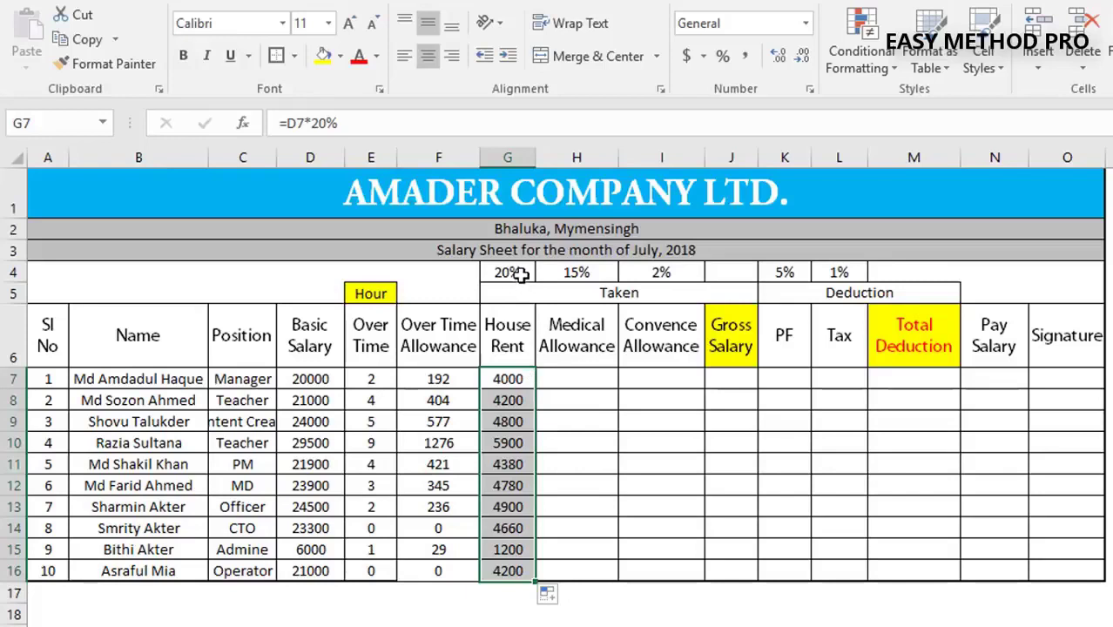
double_click(522, 379)
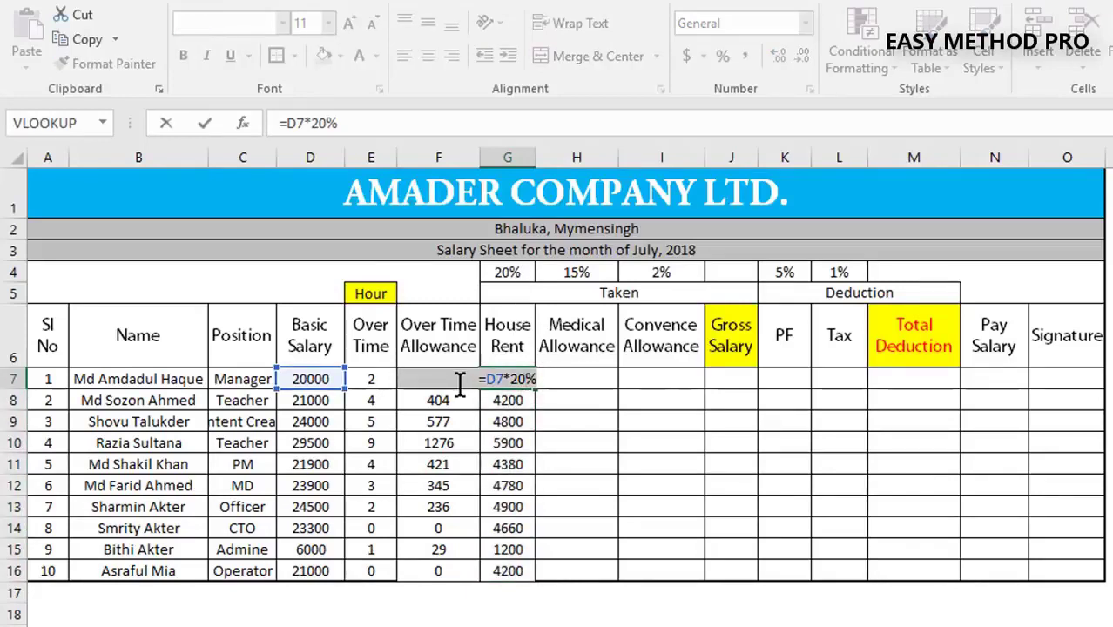
key("BackSpace")
key("BackSpace")
key("BackSpace")
key("Return")
left_click_drag(508, 379, 514, 597)
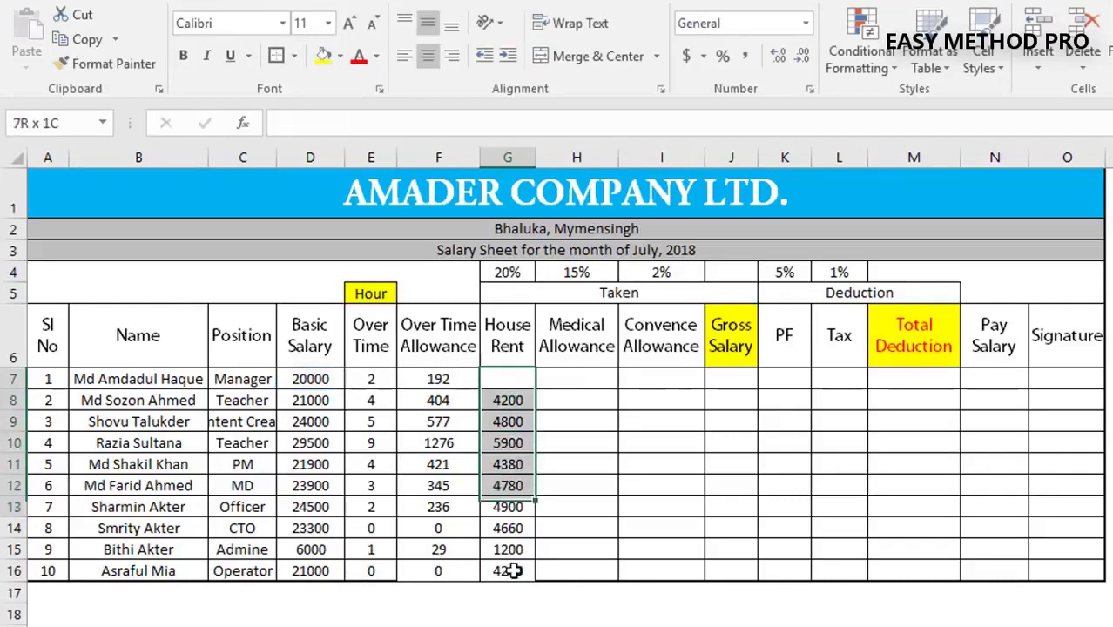
key("Delete")
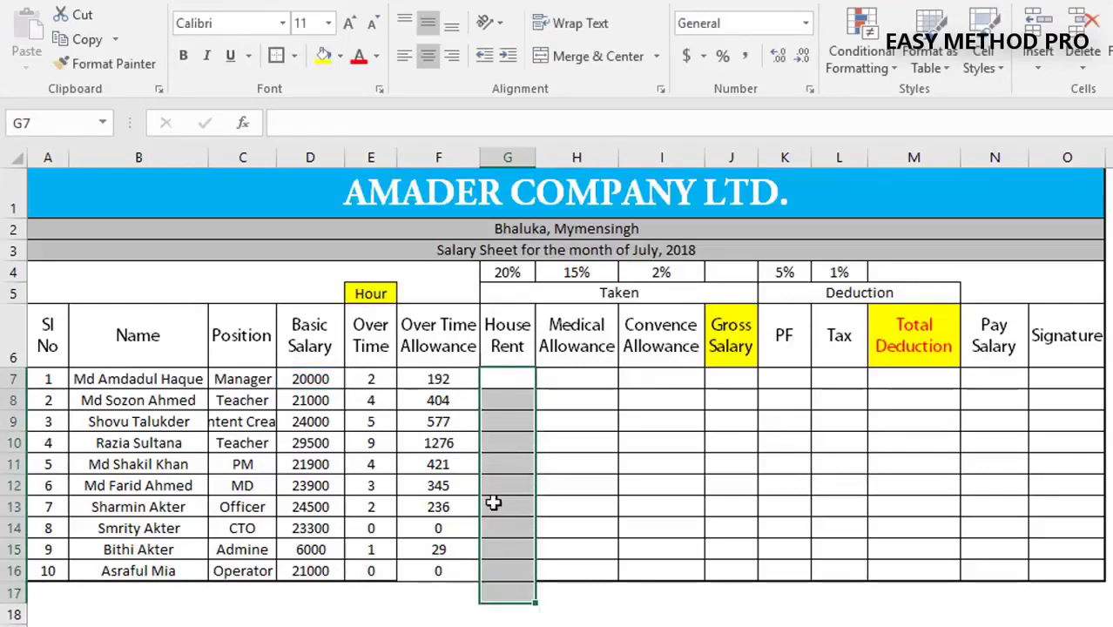
Step: Enter =D7*G4 in G7, fill it down, and check the copied formula in G8
left_click(516, 375)
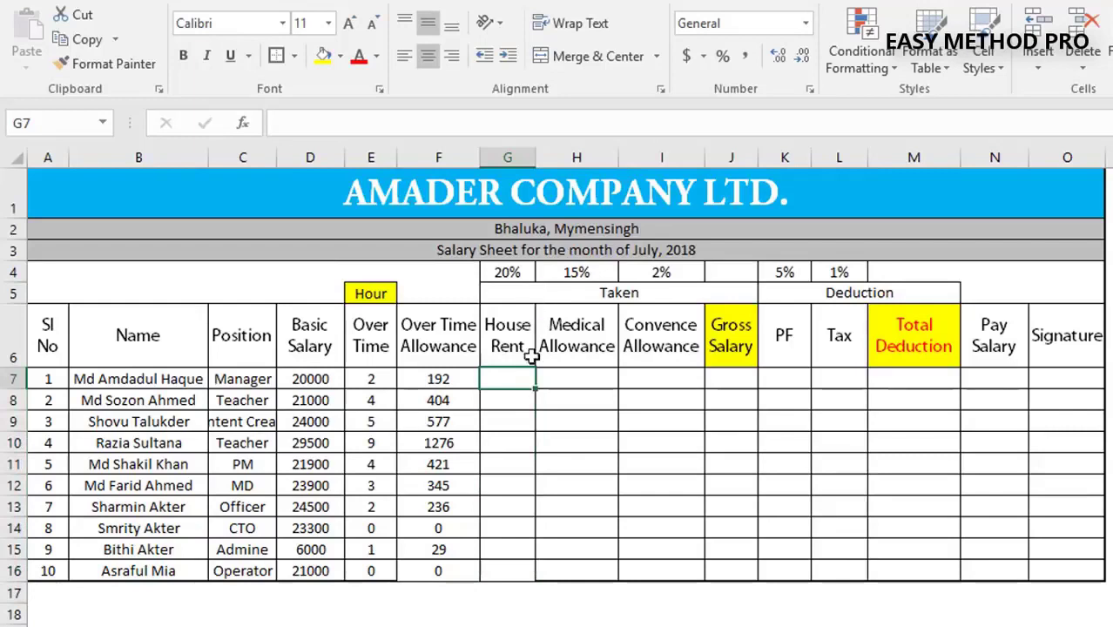
type("=")
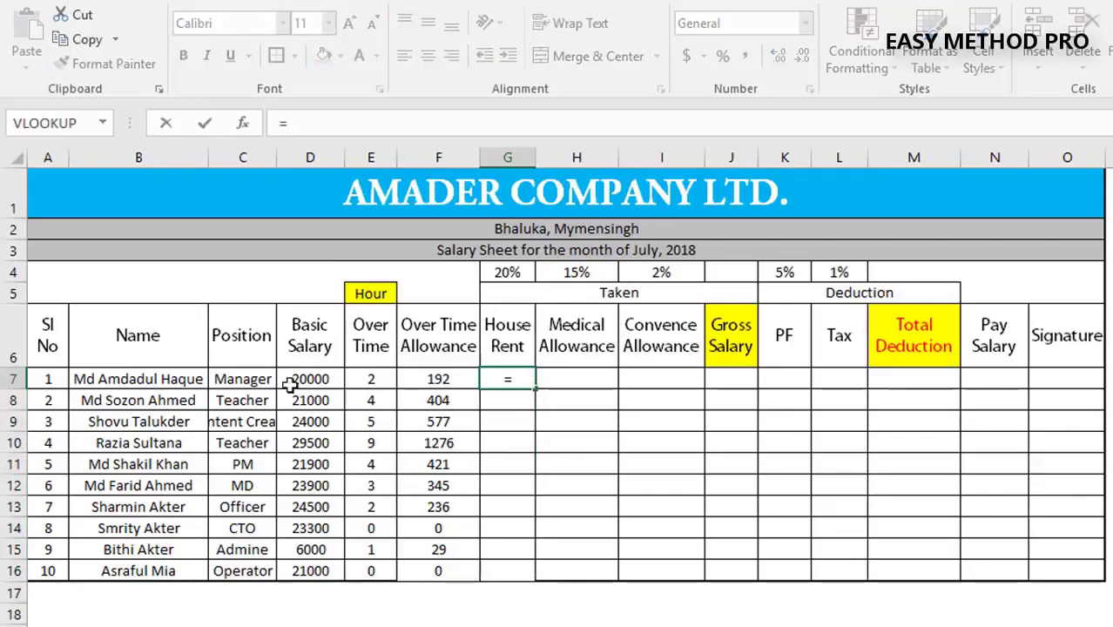
left_click(317, 378)
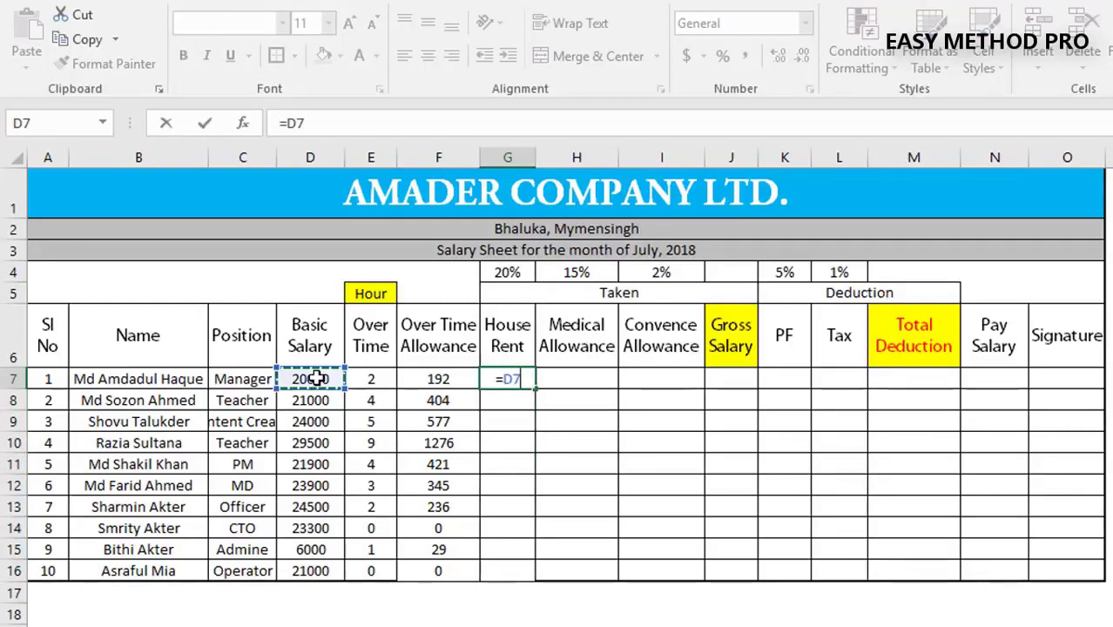
type("*")
left_click(520, 273)
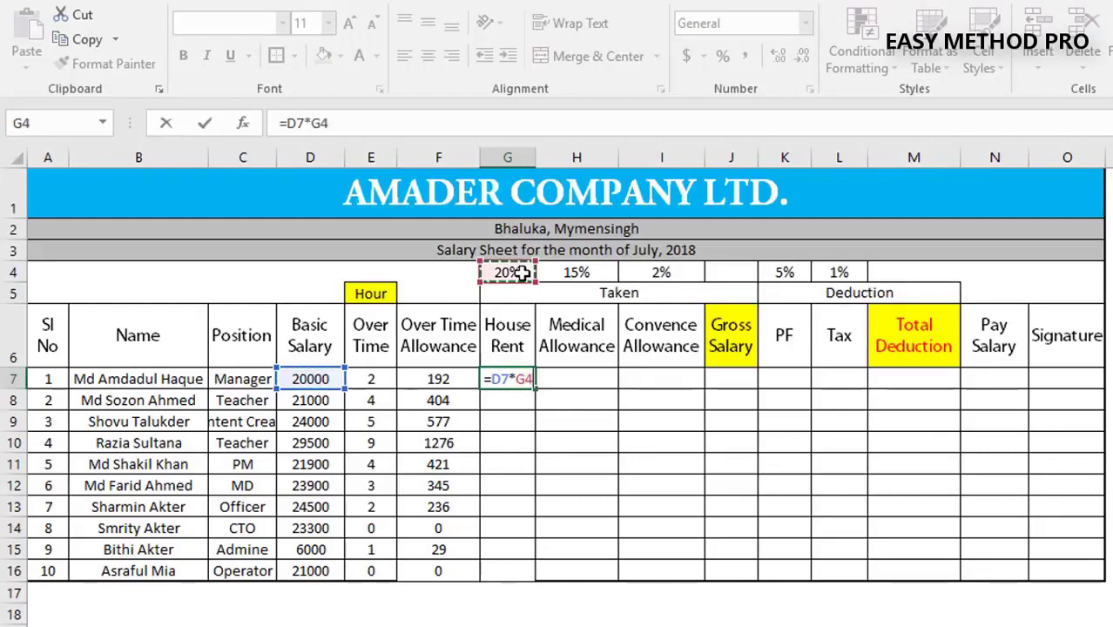
key("Return")
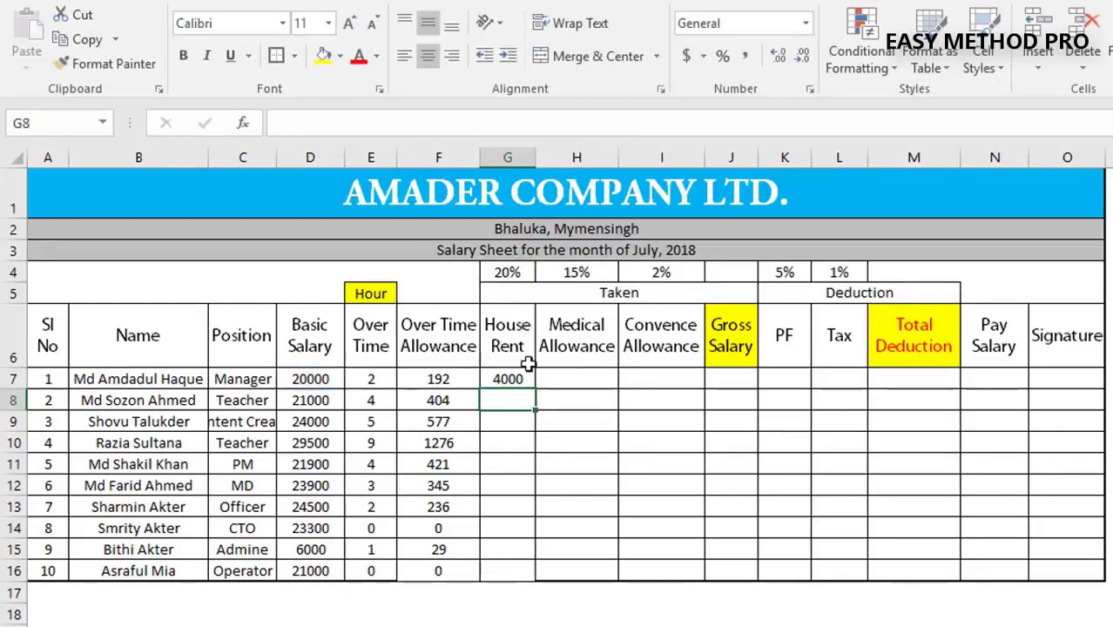
left_click(532, 381)
double_click(534, 388)
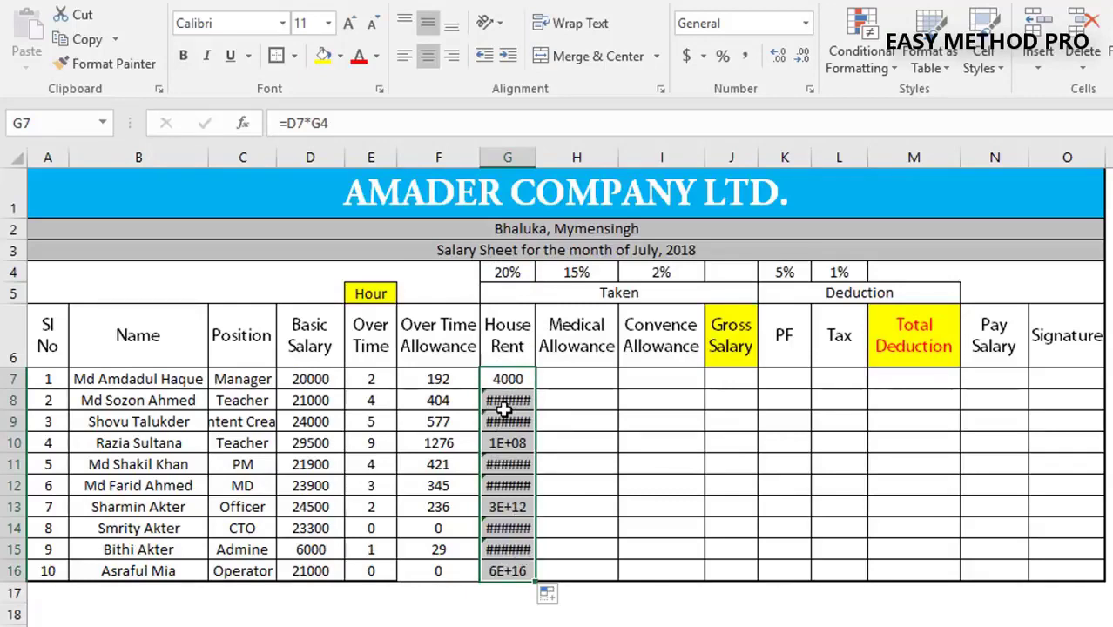
left_click(507, 400)
left_click(508, 377)
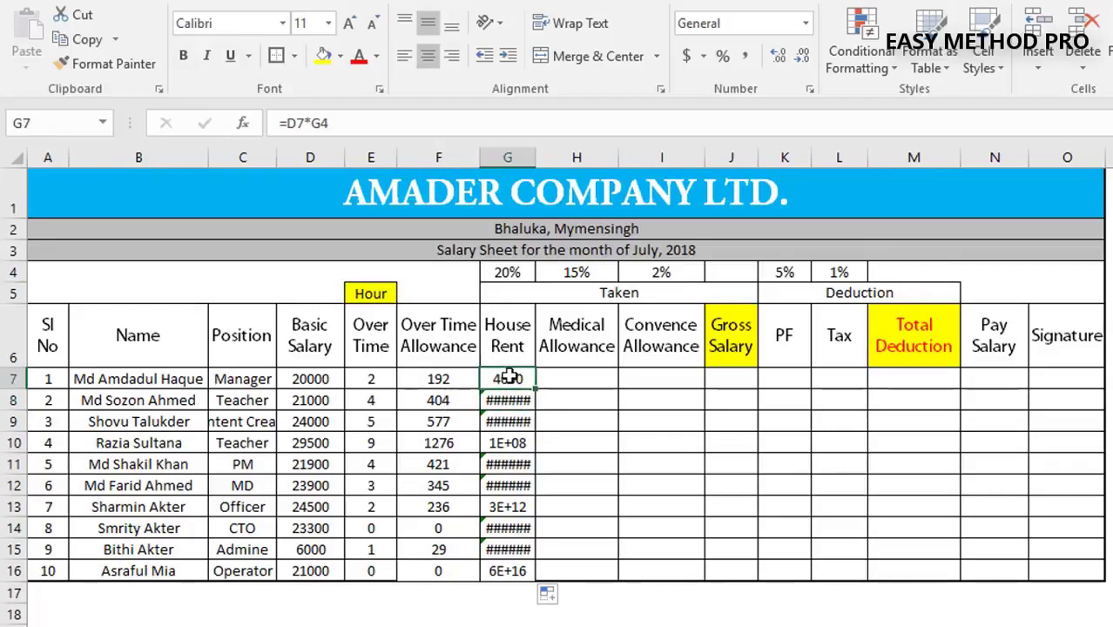
Step: Make the rate reference absolute as =D7*$G$4 and refill G7:G16
double_click(532, 379)
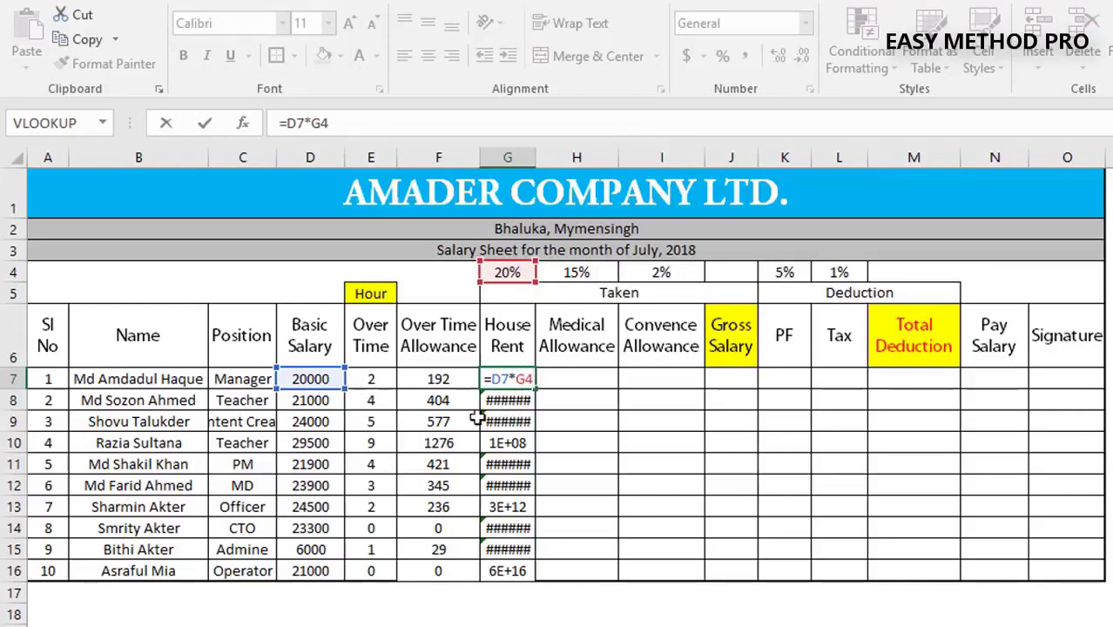
key("F4")
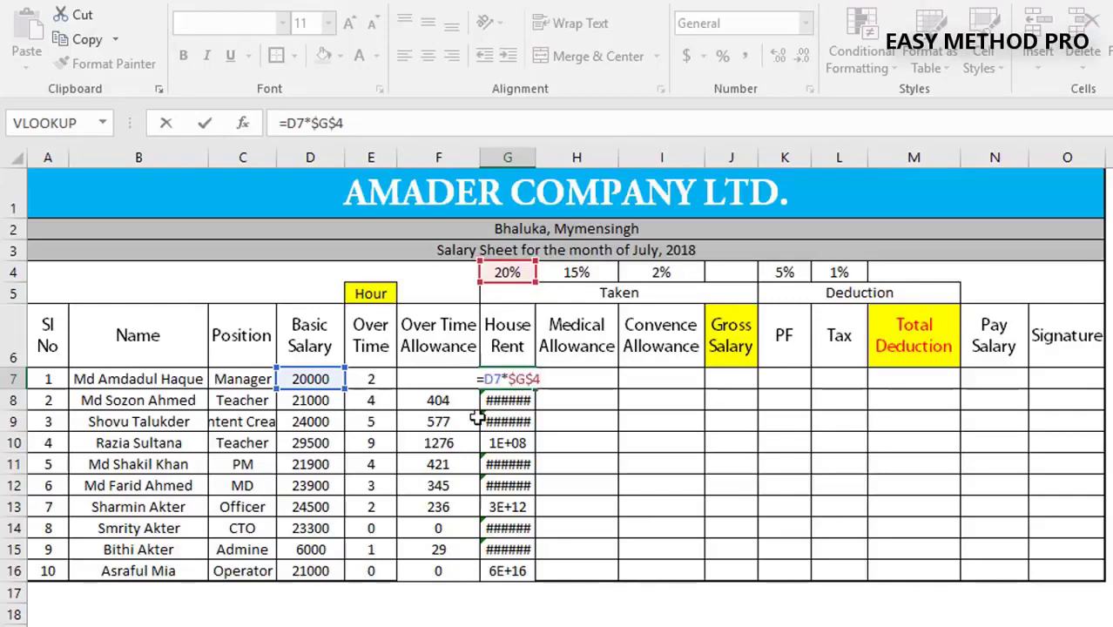
key("Return")
left_click(518, 378)
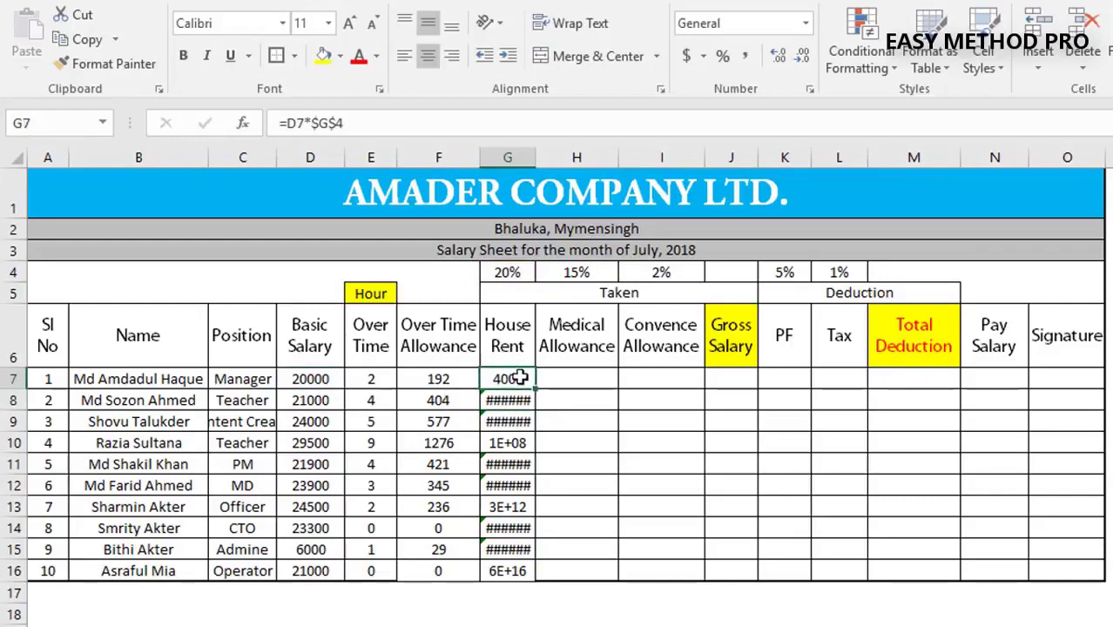
double_click(535, 389)
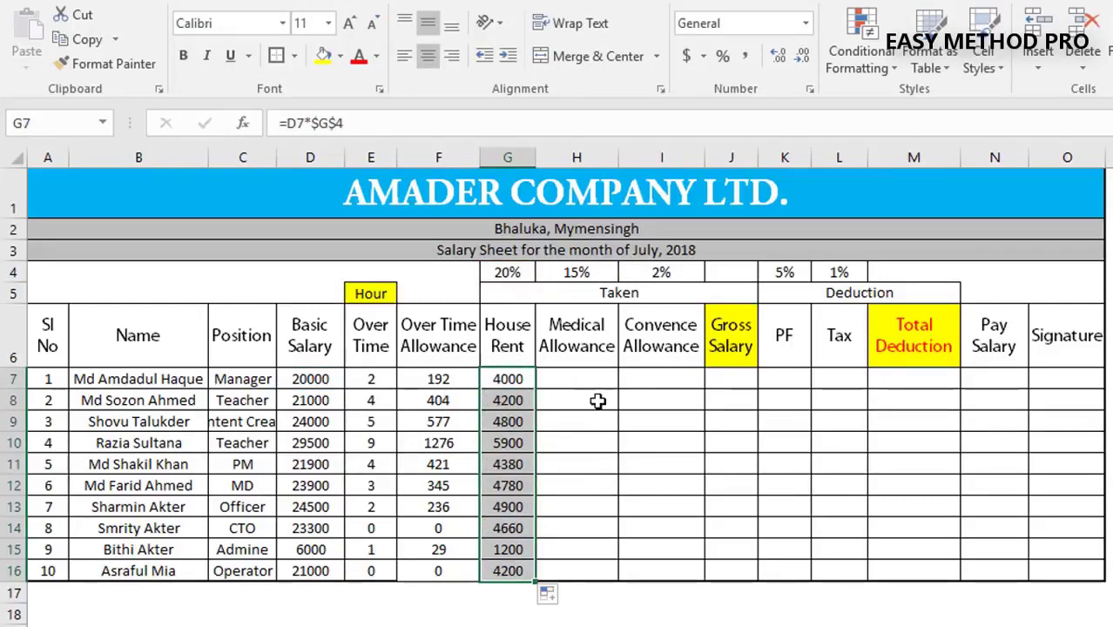
Step: Enter =D7*$H$4 in H7 and fill it down to H16
left_click(591, 376)
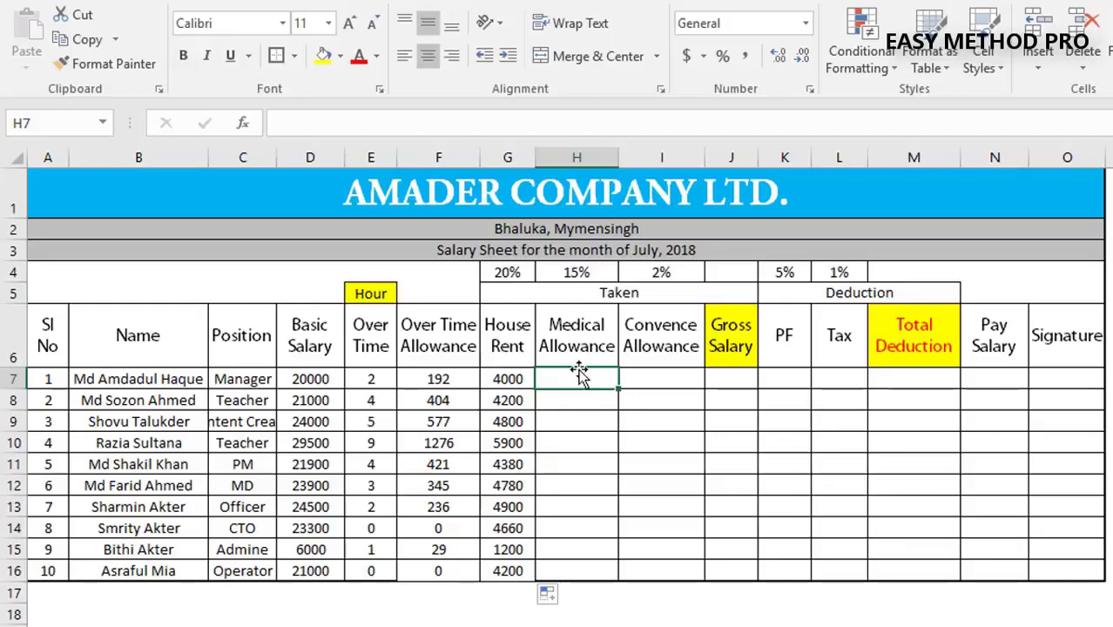
type("=")
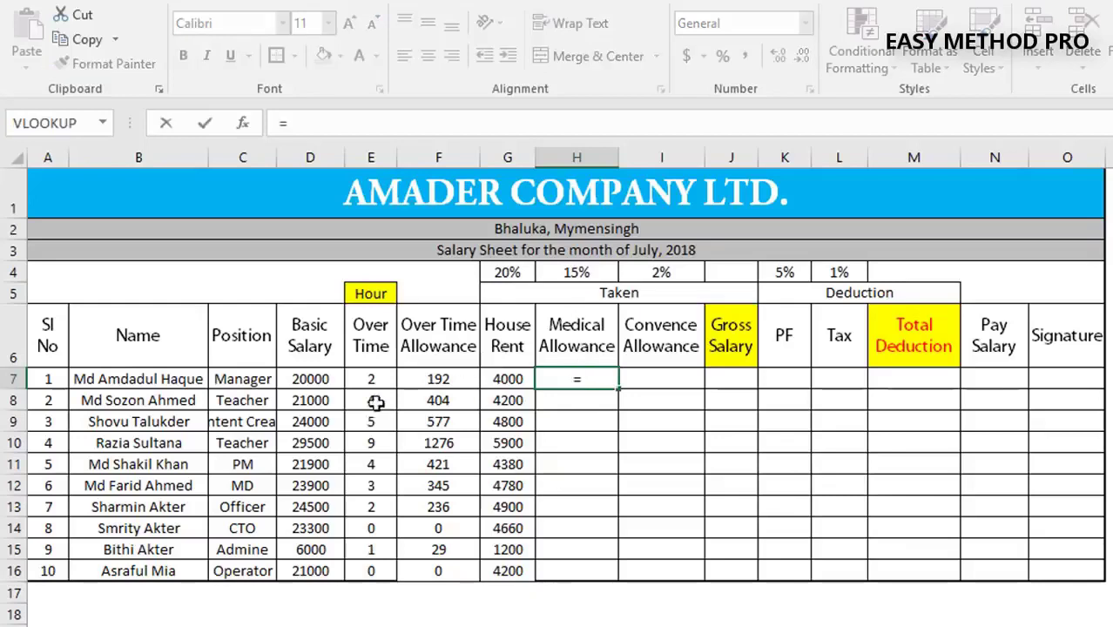
left_click(296, 378)
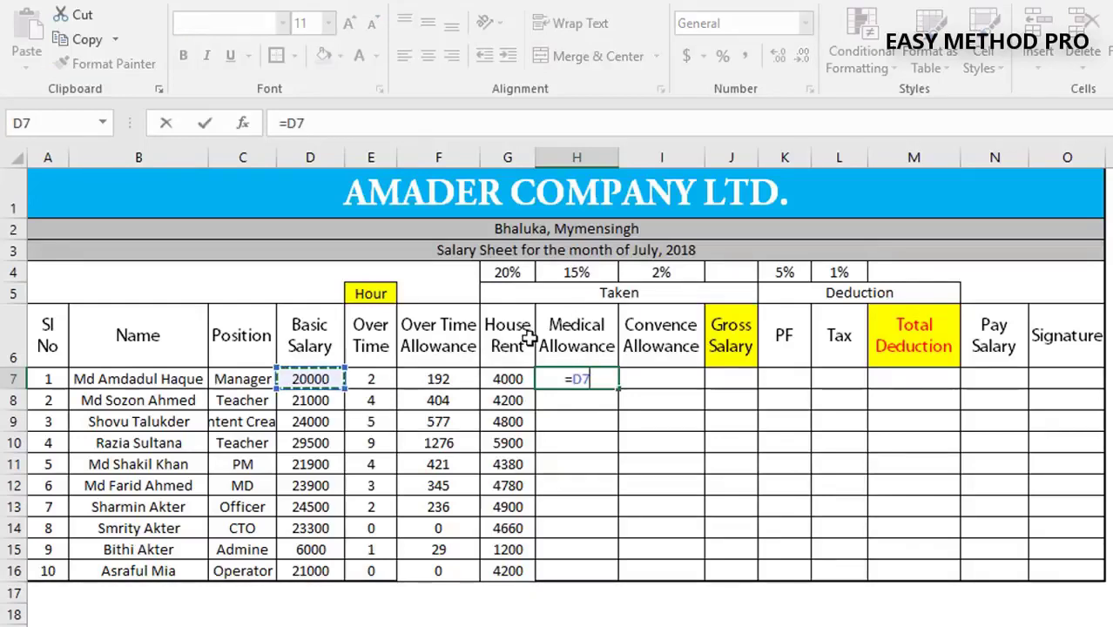
type("*")
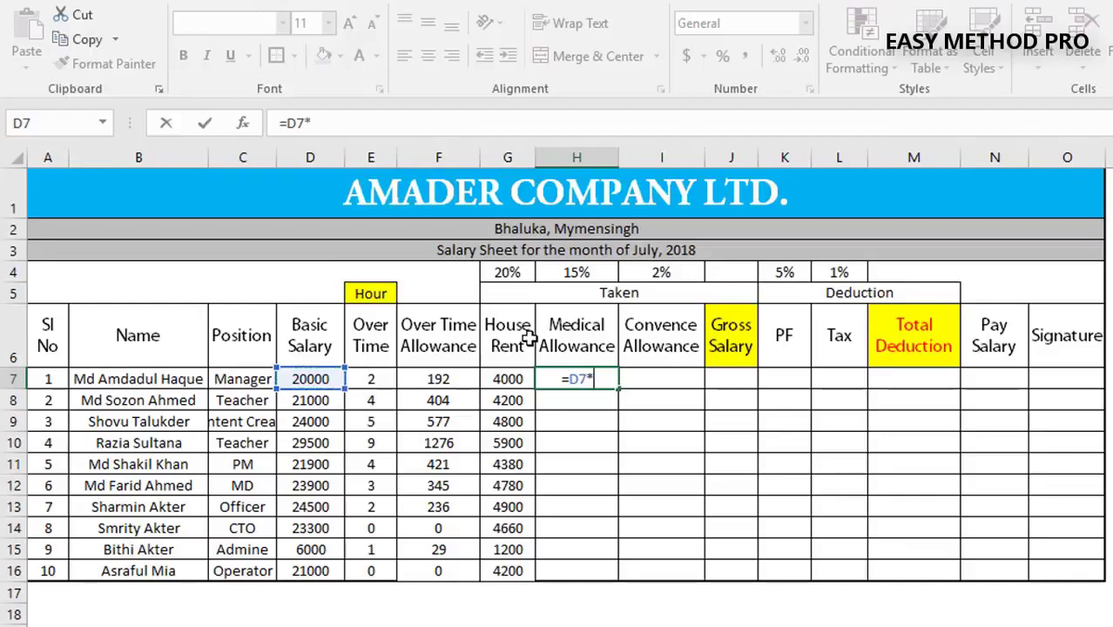
left_click(570, 275)
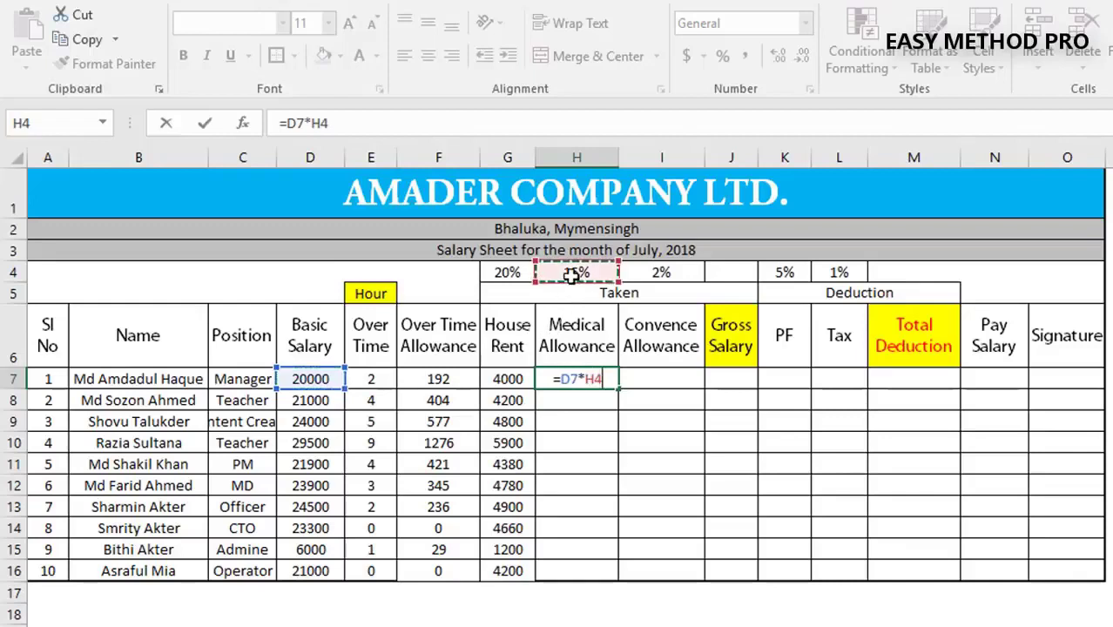
key("F4")
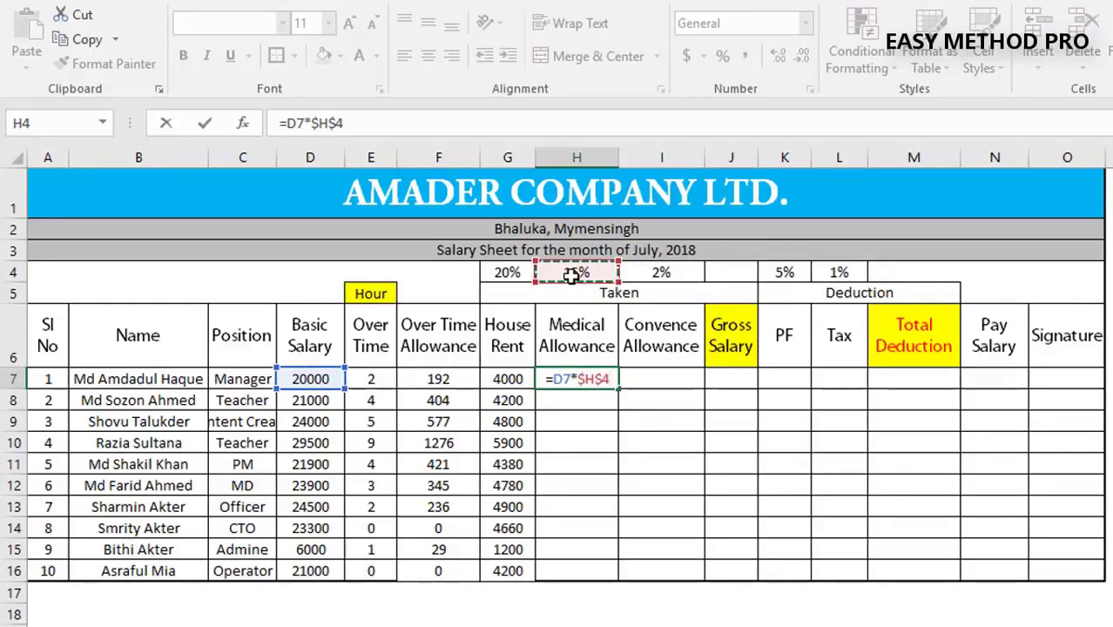
key("Return")
left_click(580, 376)
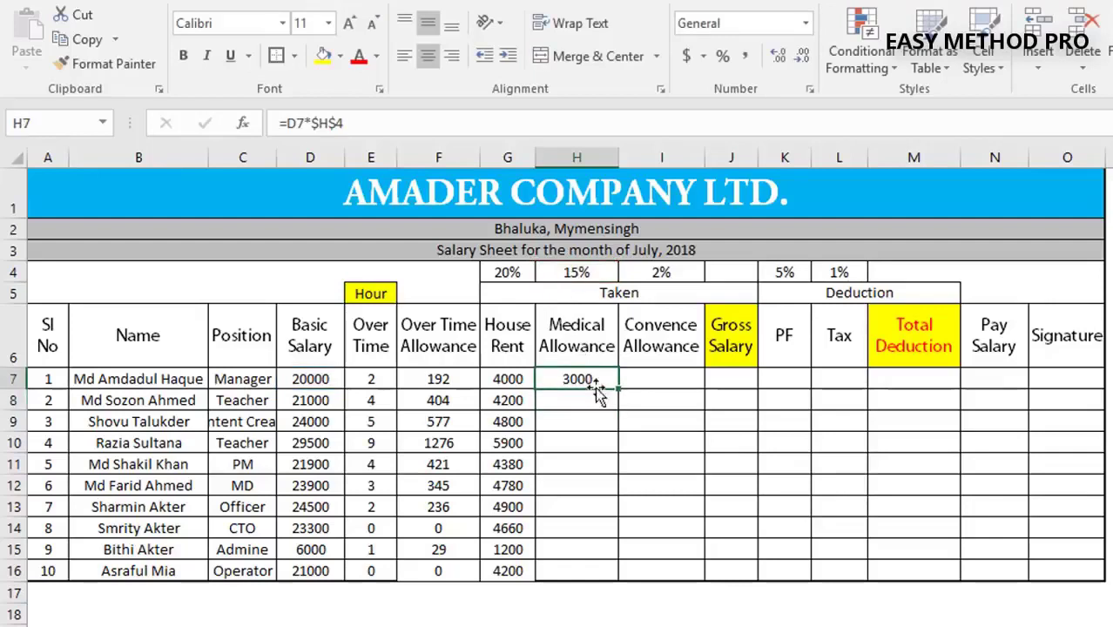
double_click(617, 389)
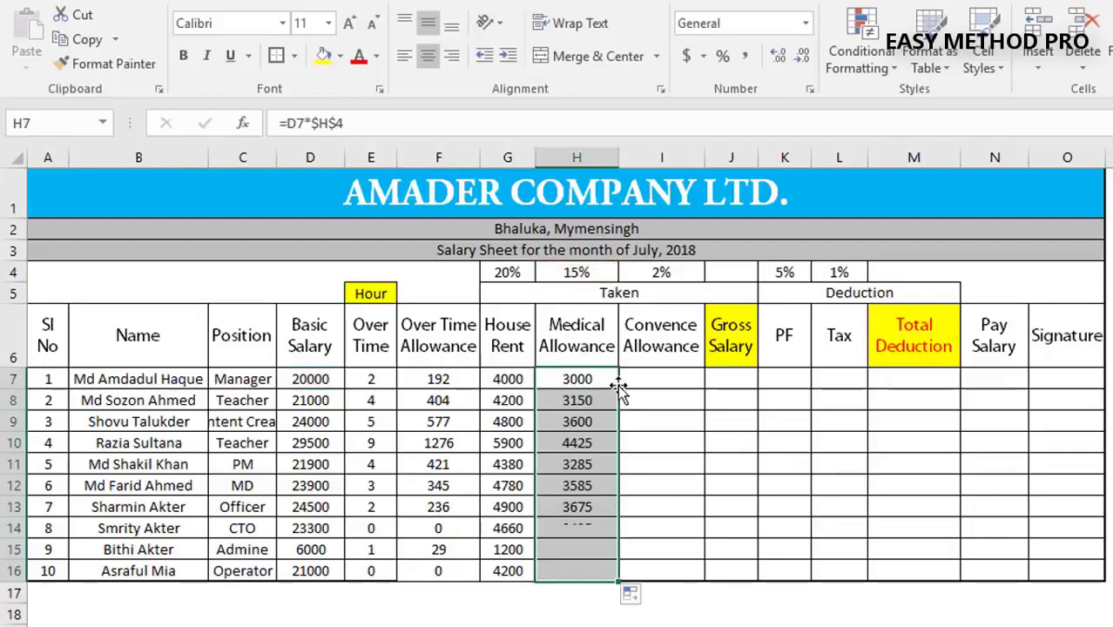
left_click(664, 378)
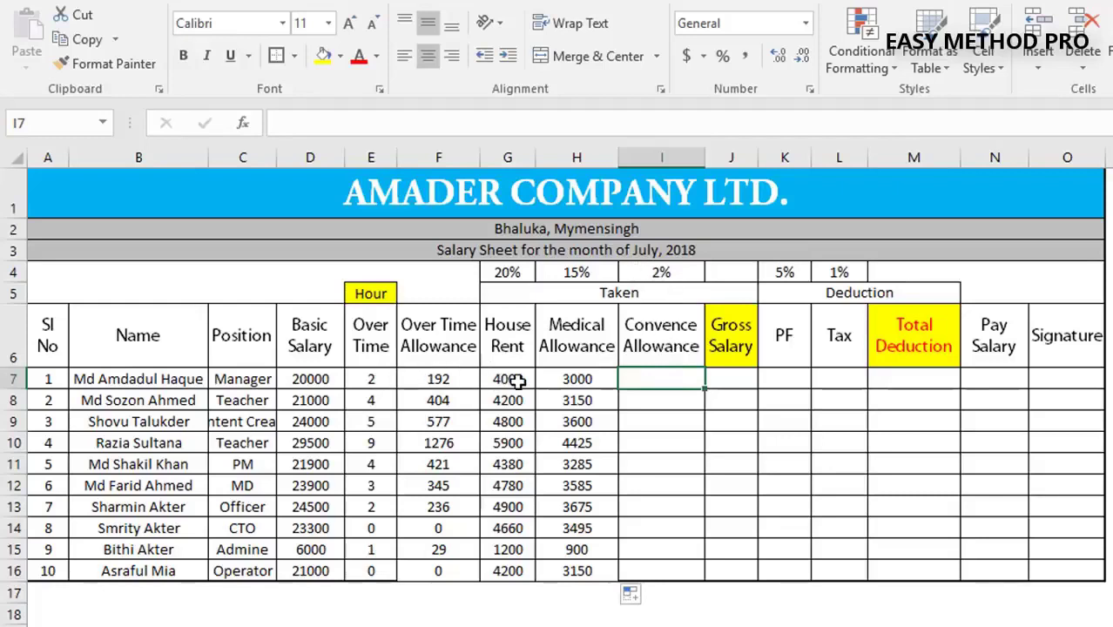
Step: Enter =D7*2% in I7 and copy it down to I16 for the Convence Allowance
type("=")
left_click(322, 379)
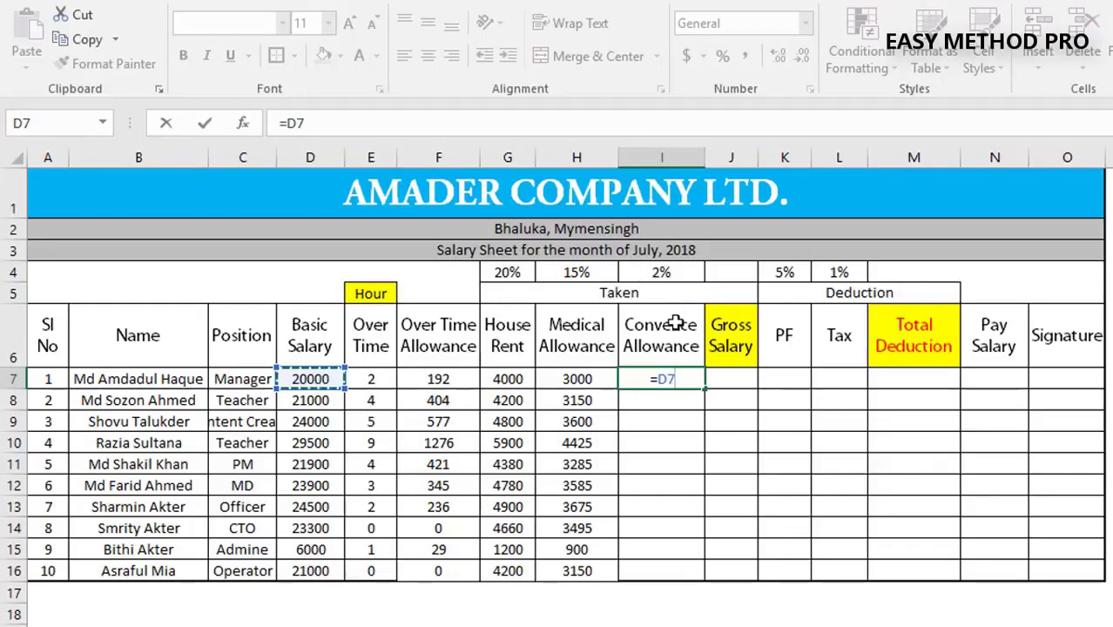
type("*")
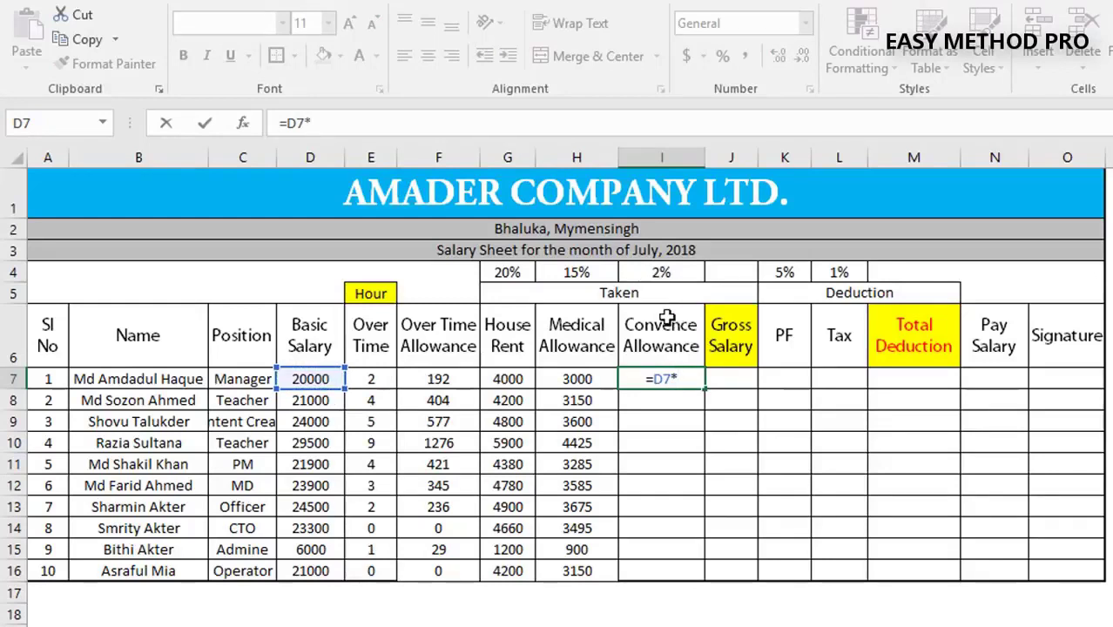
type("2")
type("%")
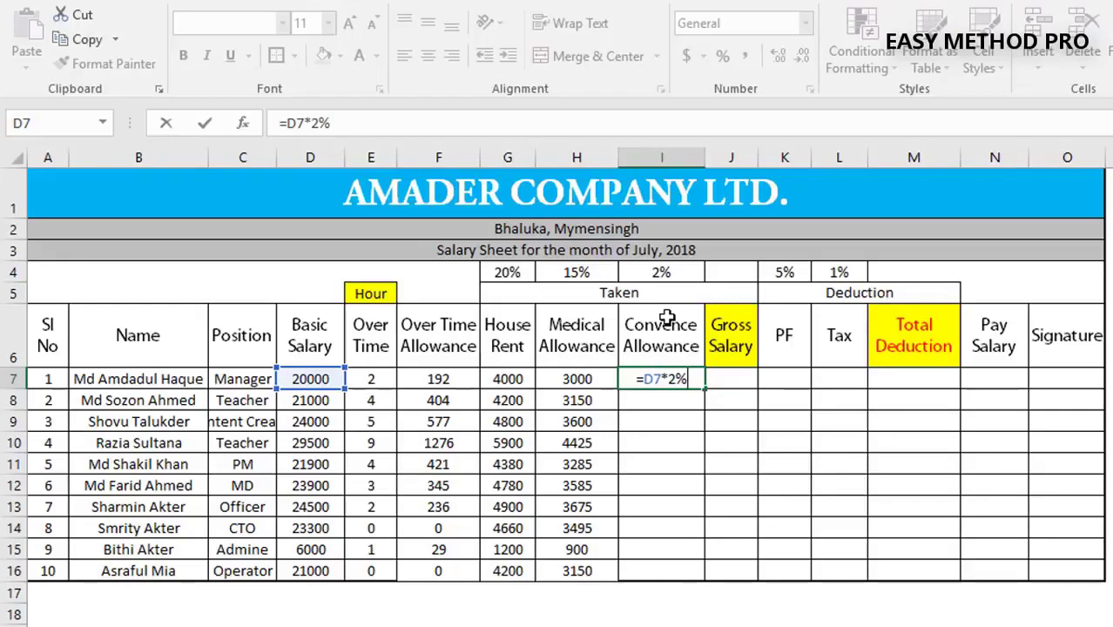
key("Return")
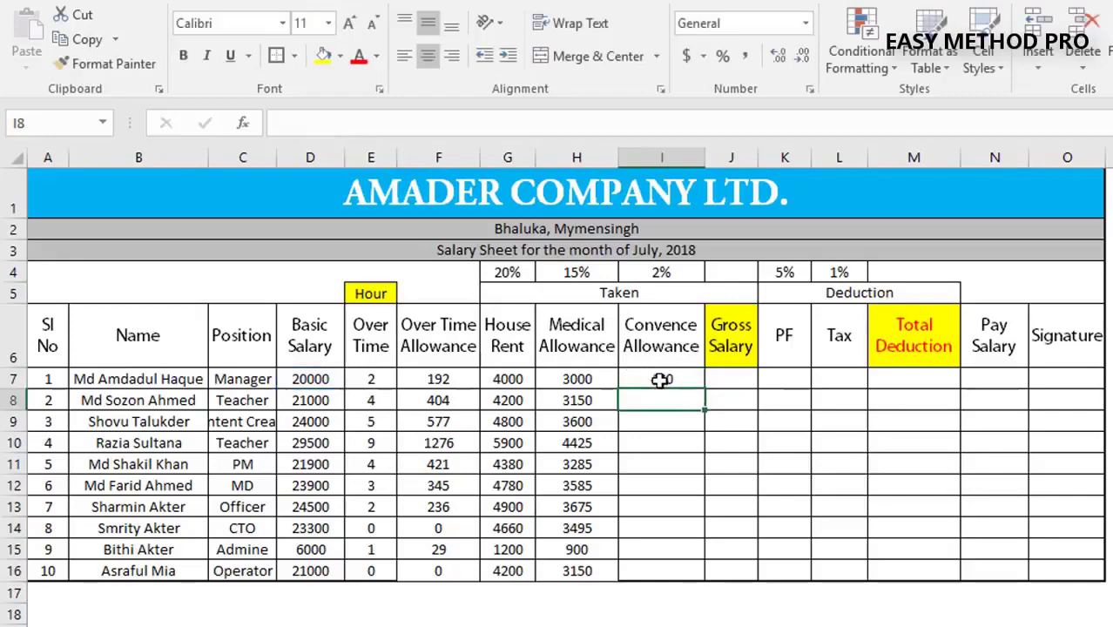
left_click(661, 379)
double_click(705, 390)
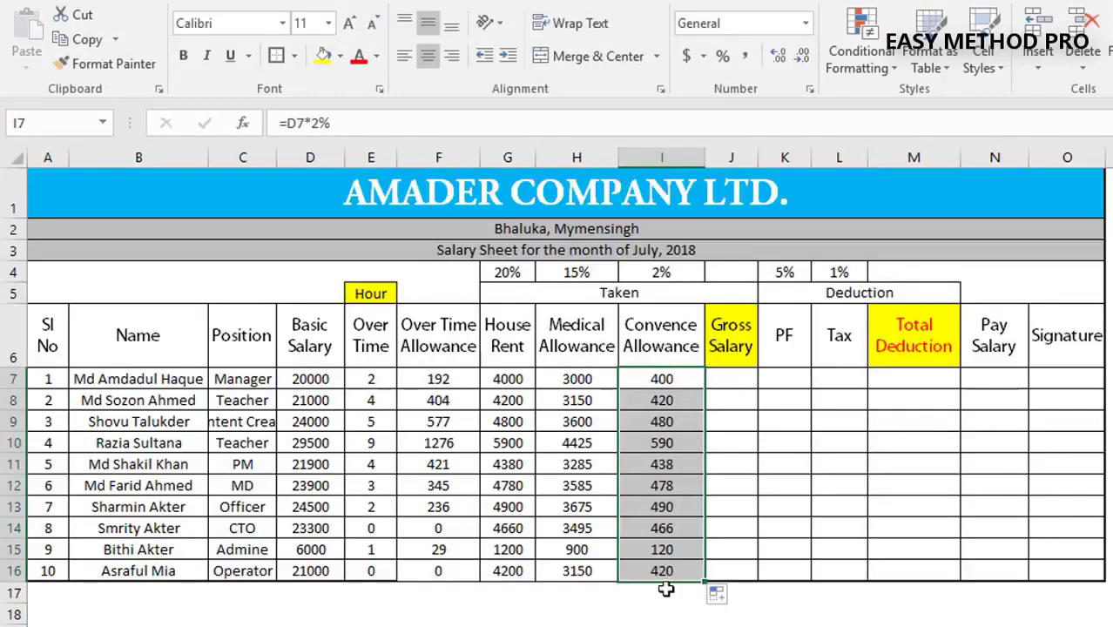
left_click(738, 379)
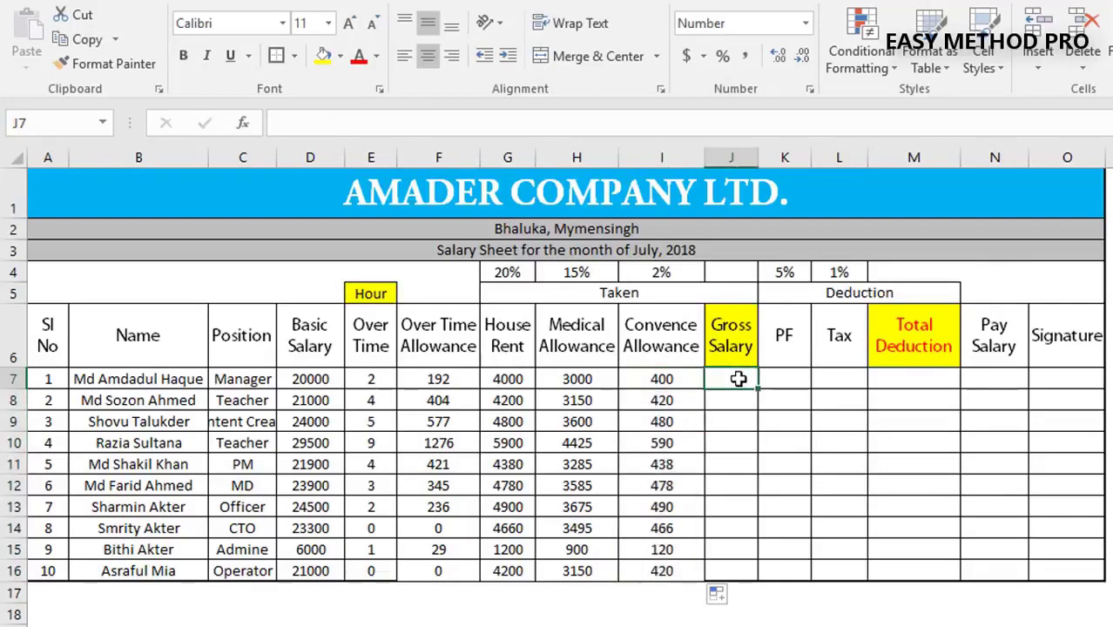
Step: Fill the allowance range F6:I16 and Basic Salary range D6:D16 with orange
left_click(453, 347)
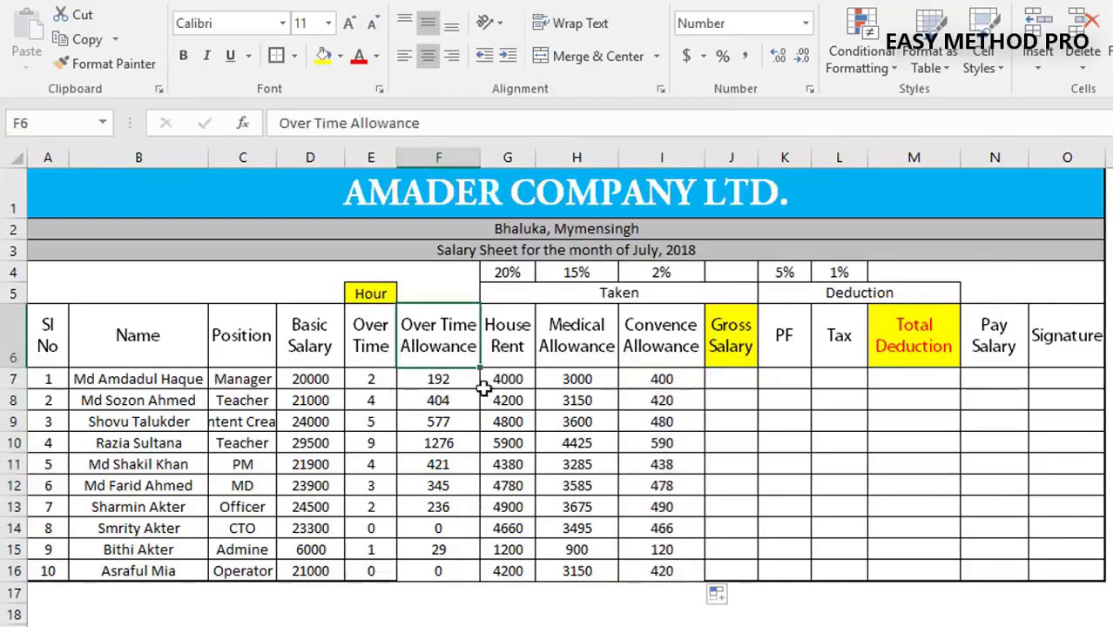
left_click_drag(485, 389, 660, 570)
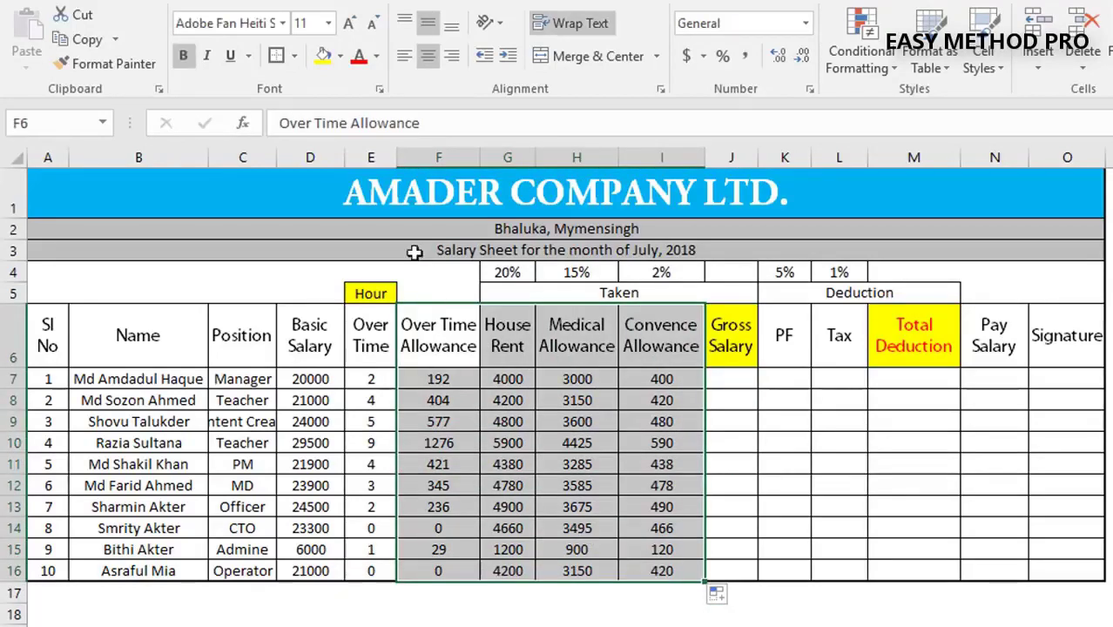
left_click(340, 57)
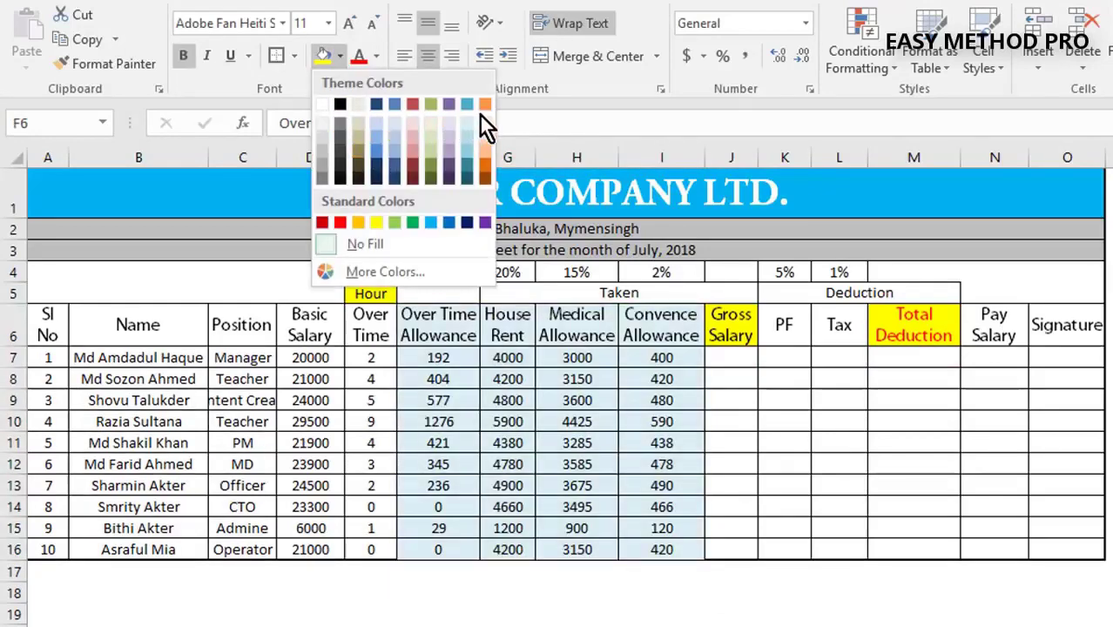
left_click(358, 222)
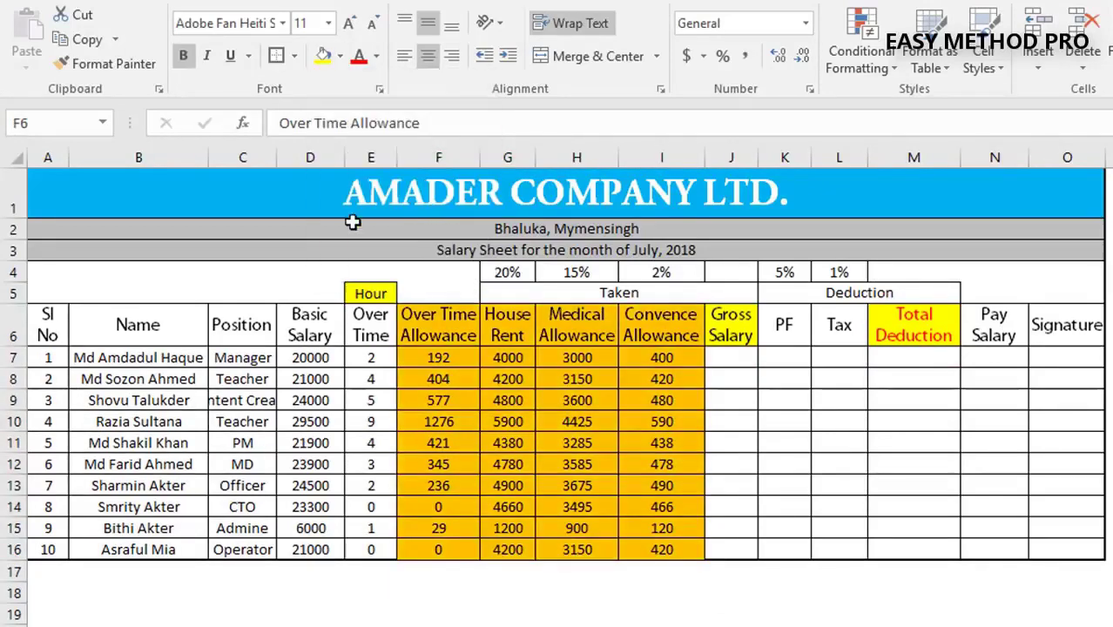
left_click(461, 327)
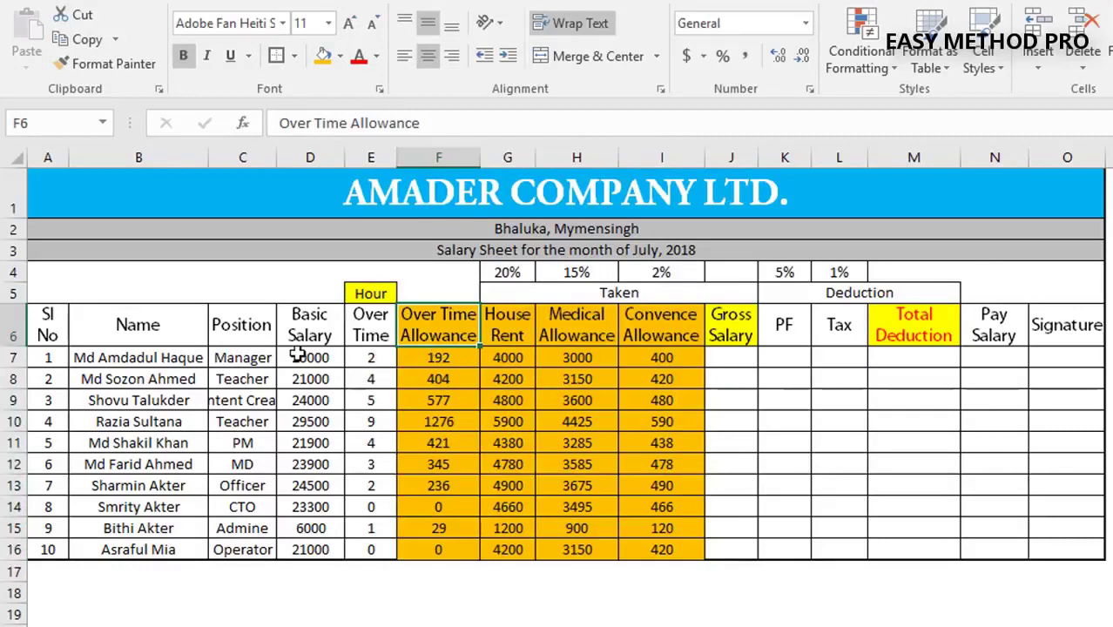
left_click_drag(300, 331, 309, 549)
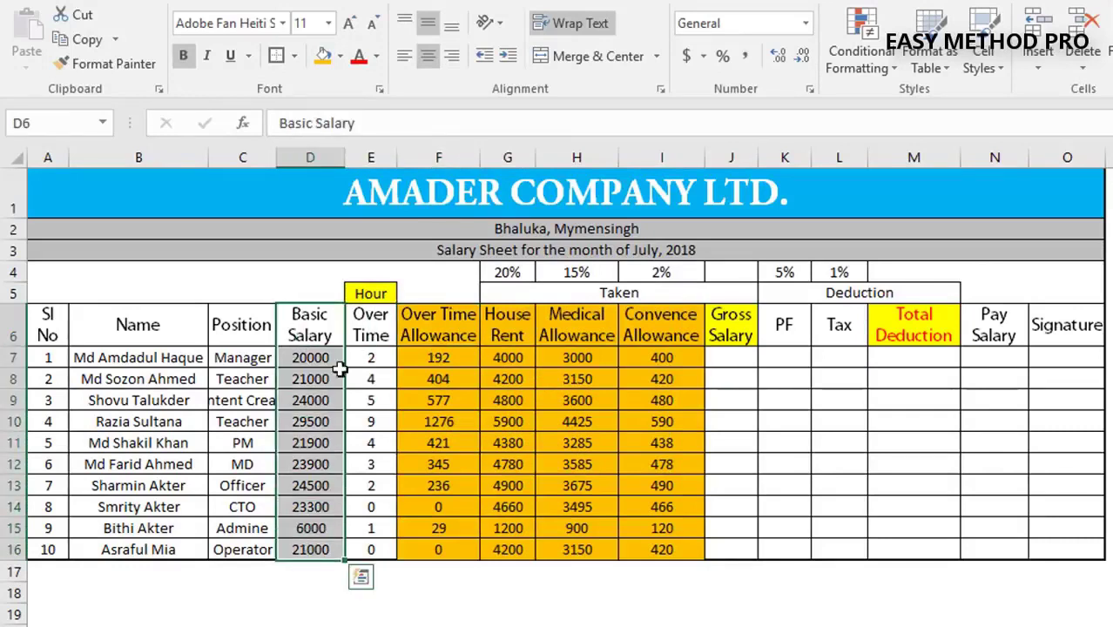
left_click(321, 56)
left_click(508, 399)
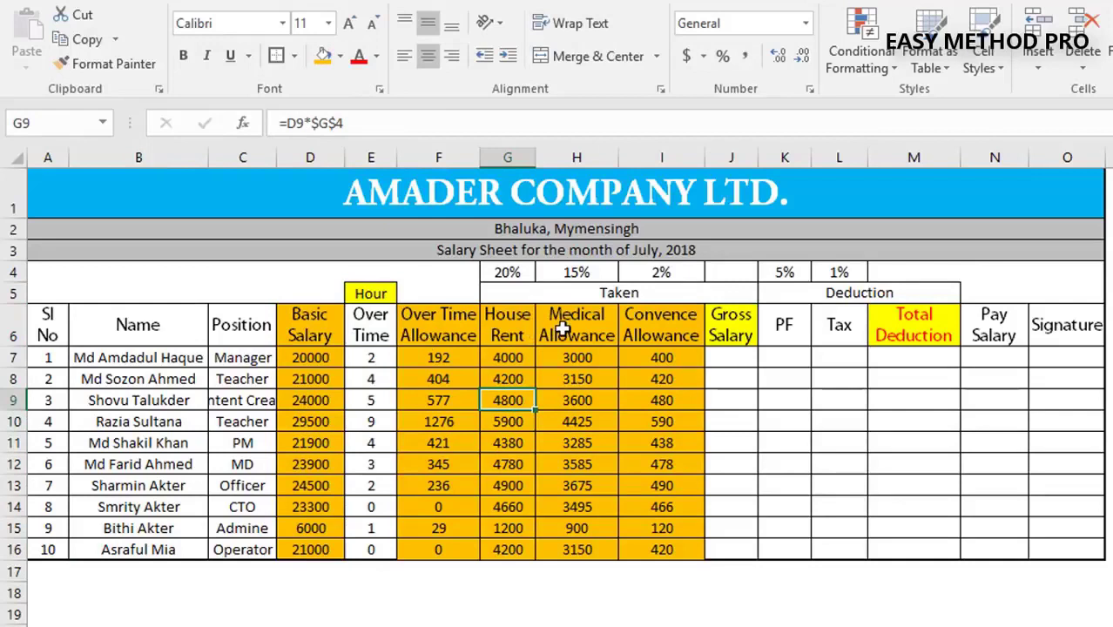
left_click(730, 356)
type("=")
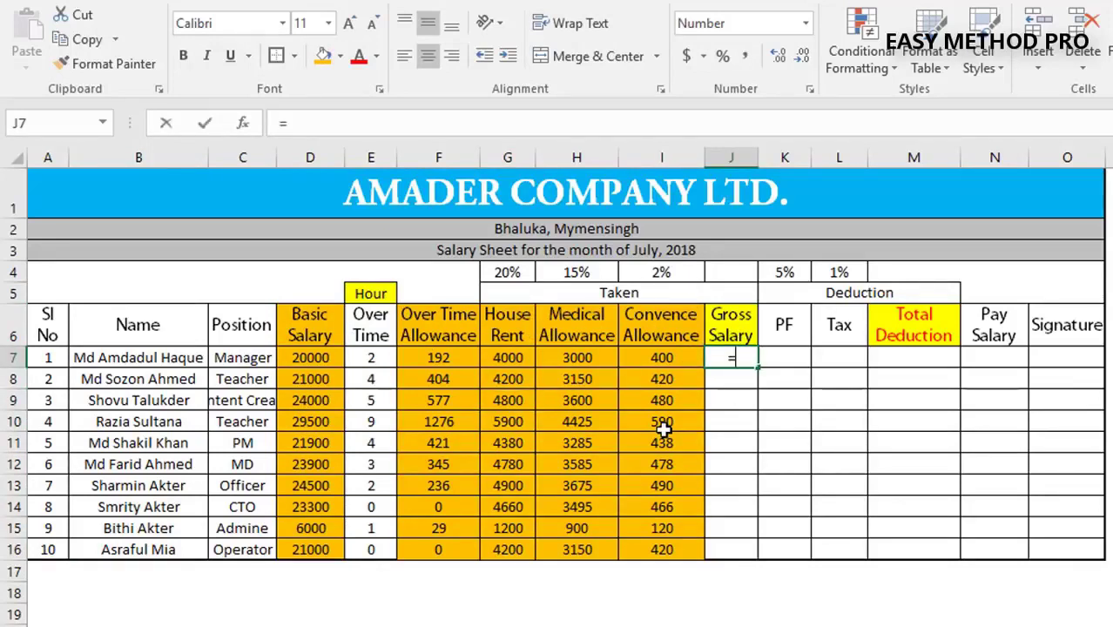
Step: Enter =D7+F7+G7+H7+I7 in J7 for the first gross salary
left_click(319, 352)
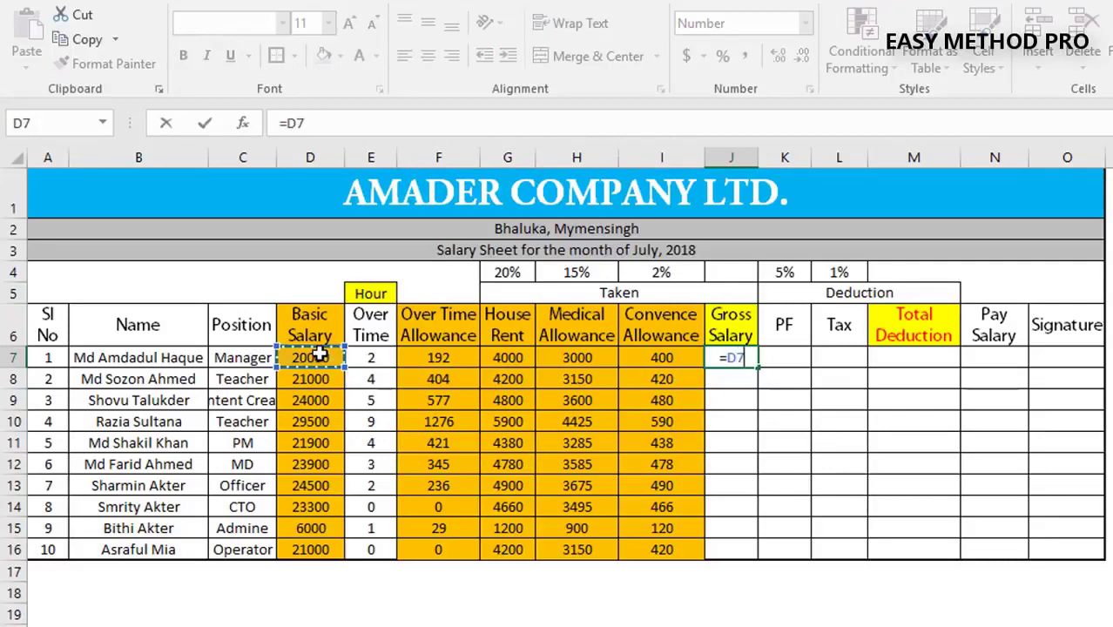
type("+")
left_click(426, 353)
type("+")
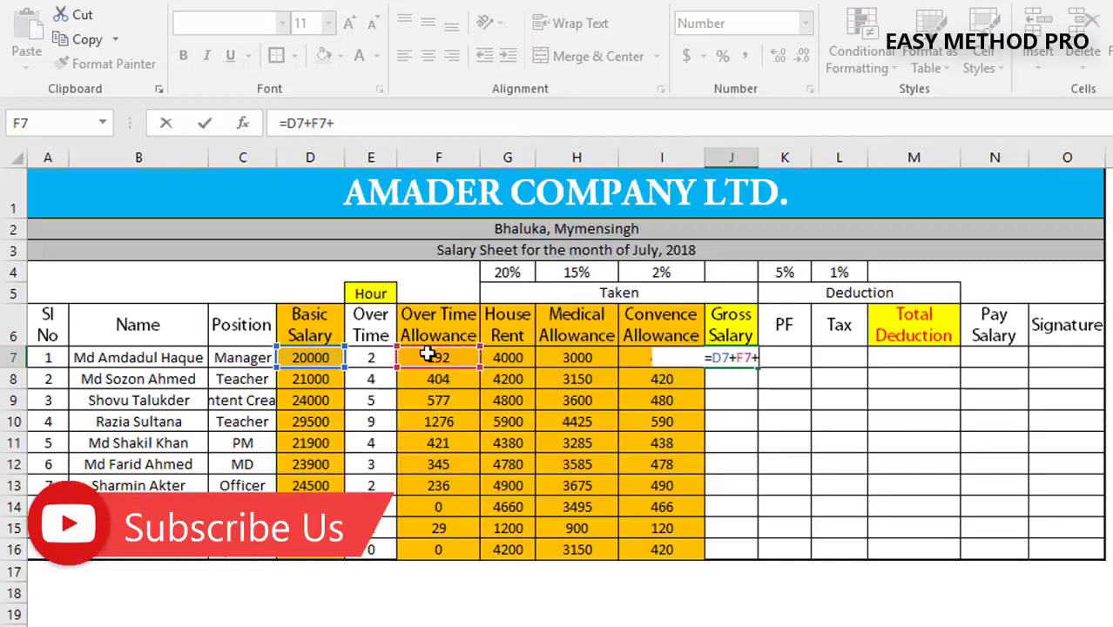
left_click(517, 358)
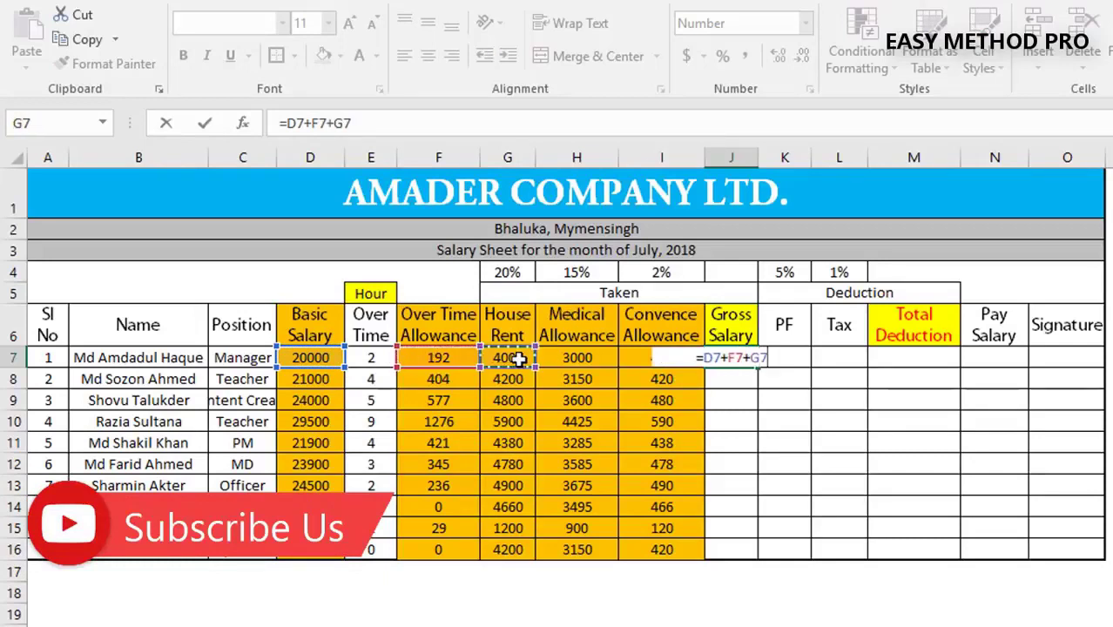
type("+")
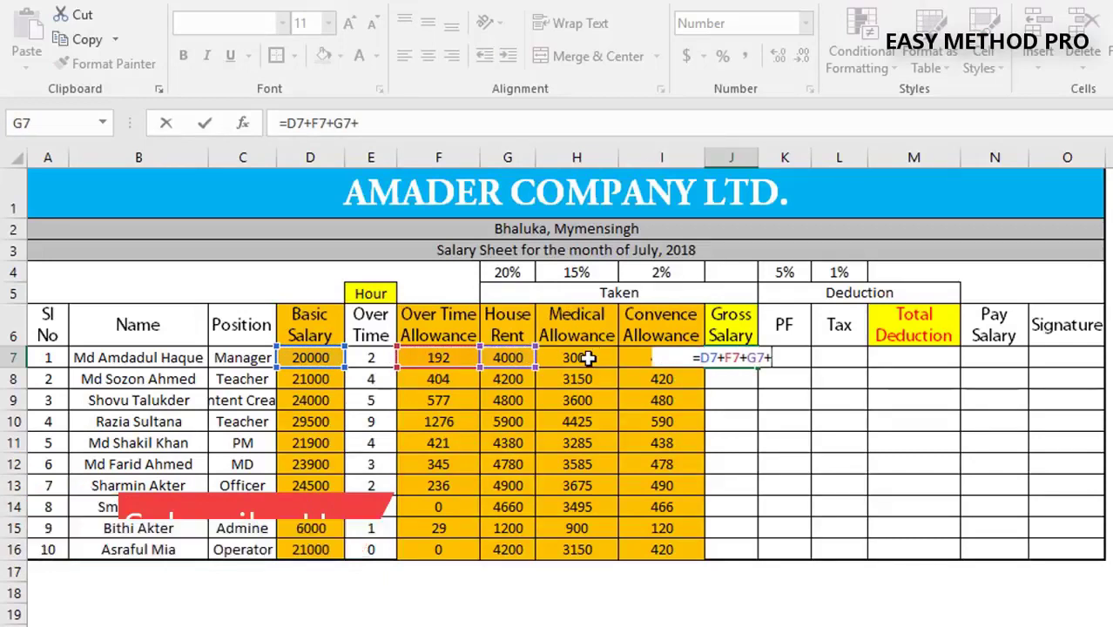
left_click(587, 358)
type("+")
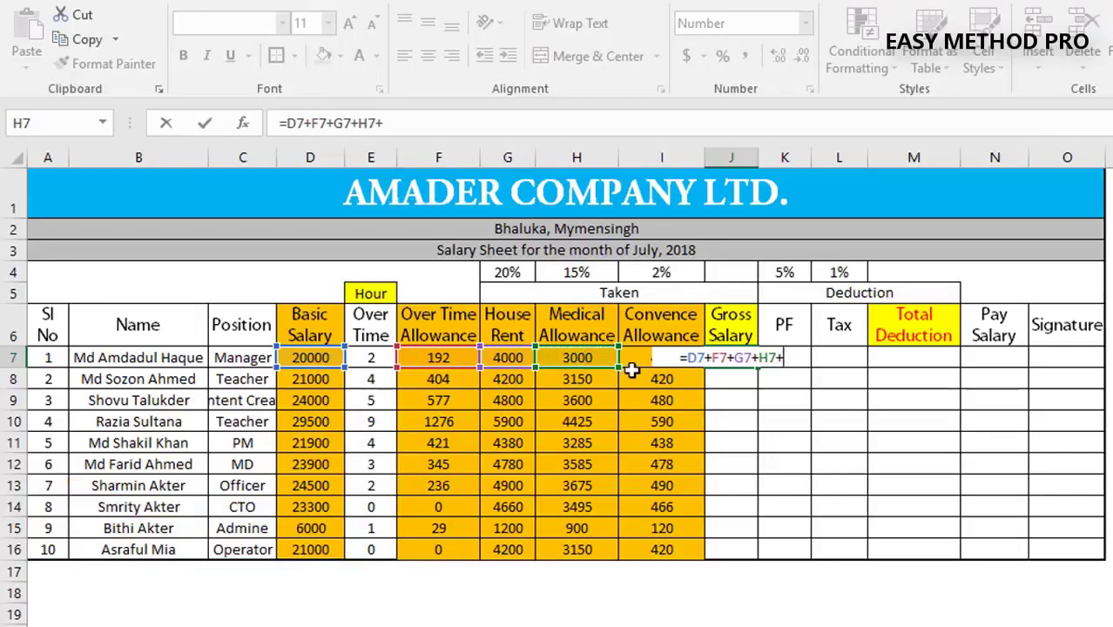
left_click(633, 357)
key("Return")
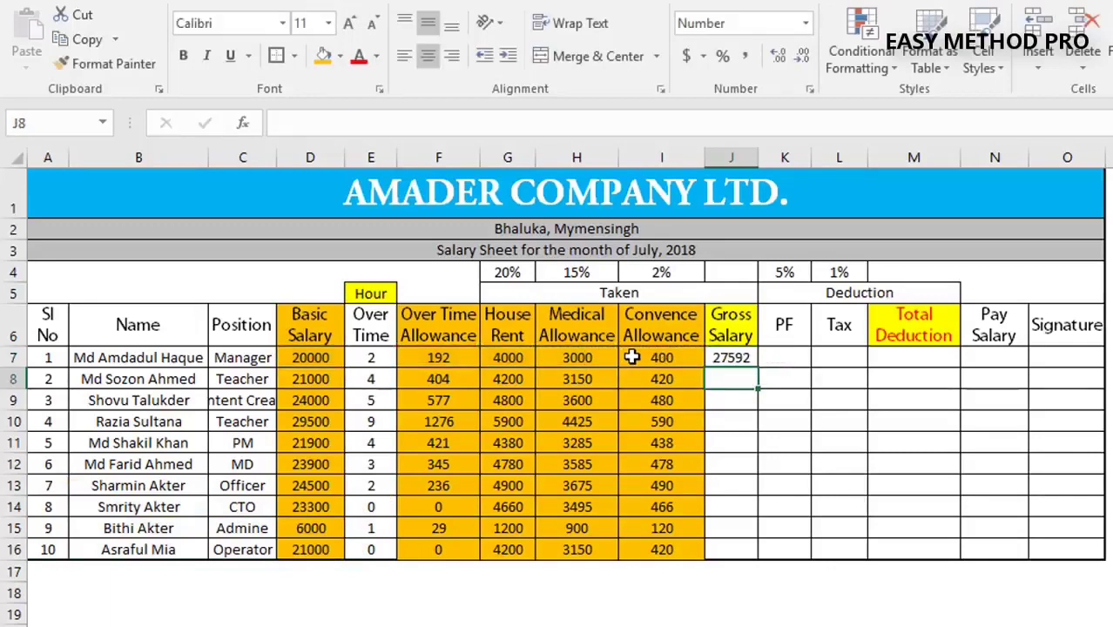
Step: Copy the gross salary formula from J7 down to J16
left_click(738, 359)
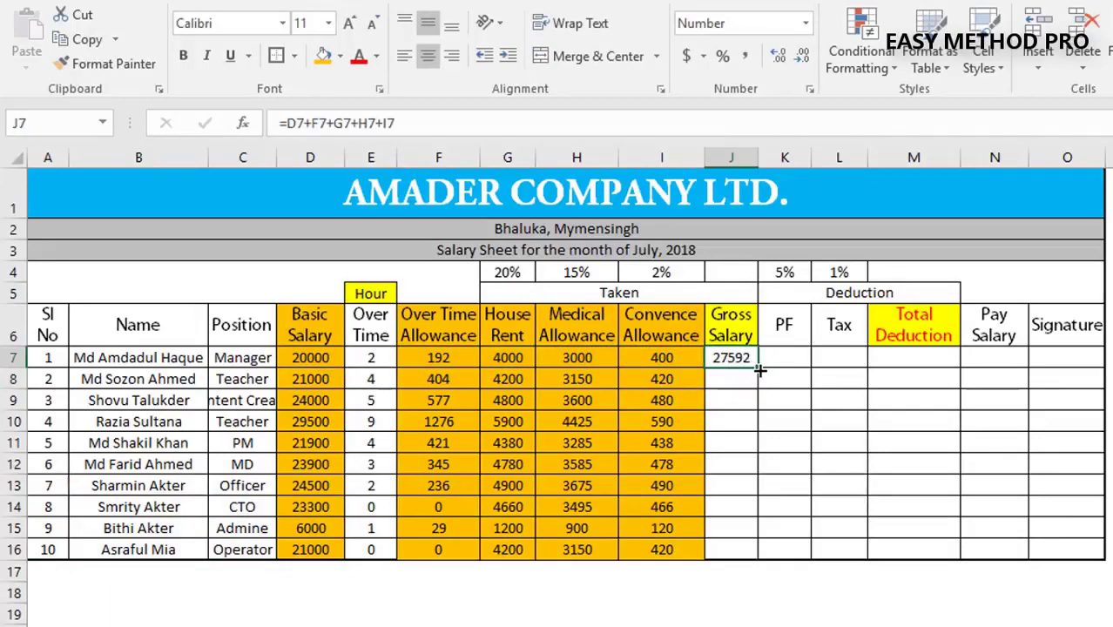
double_click(758, 367)
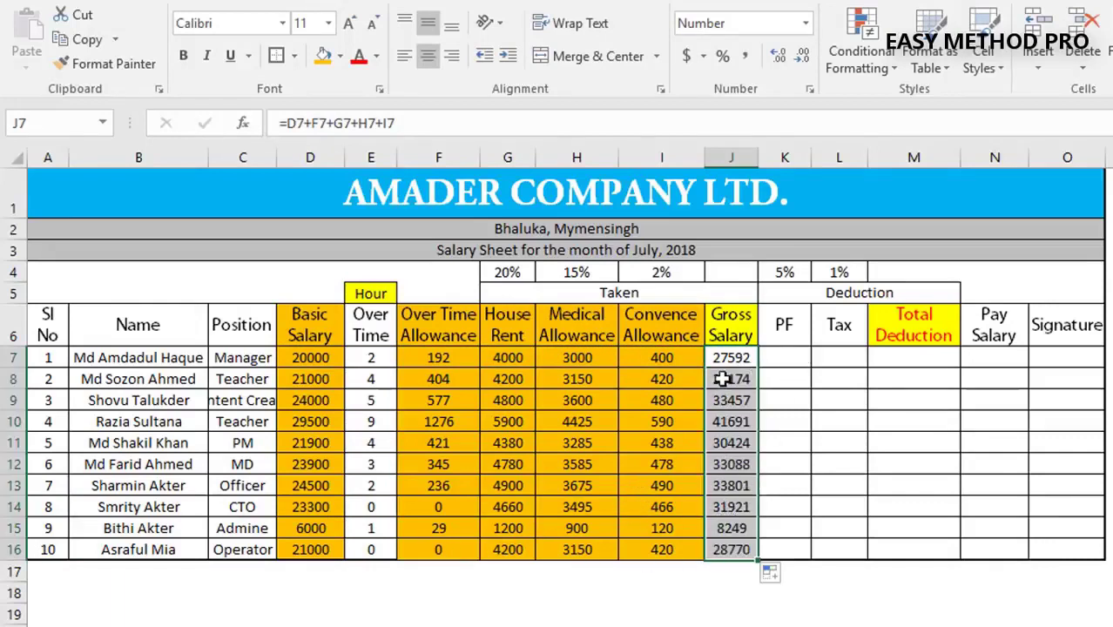
left_click(736, 327)
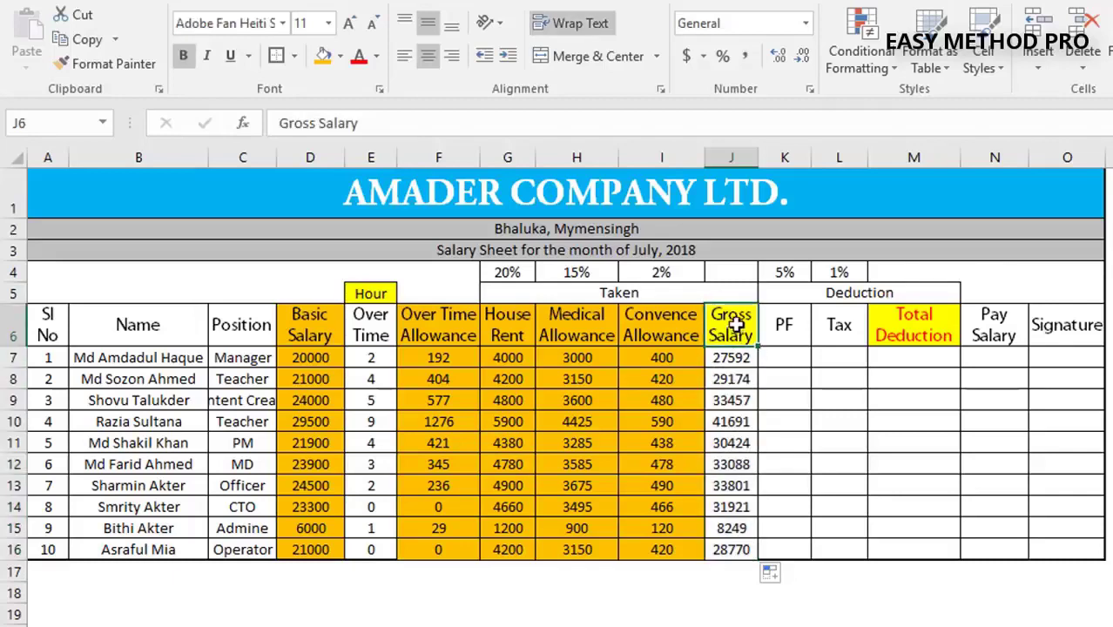
left_click(780, 324)
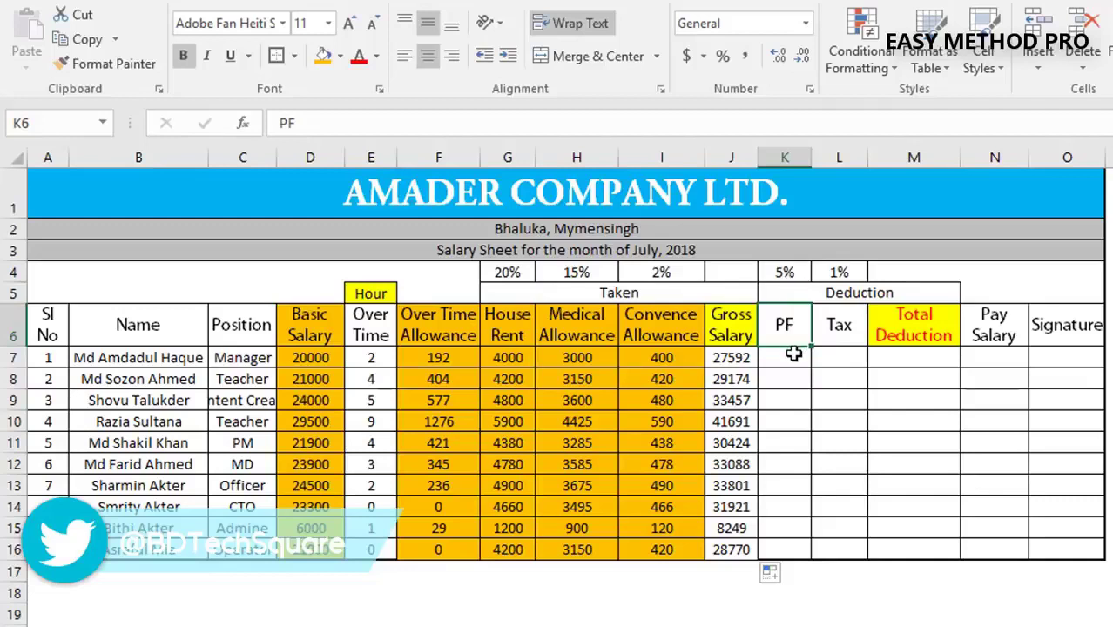
Step: Enter =D7*$K$4 in K7 and copy it down to K16 for the 5% PF
left_click(794, 353)
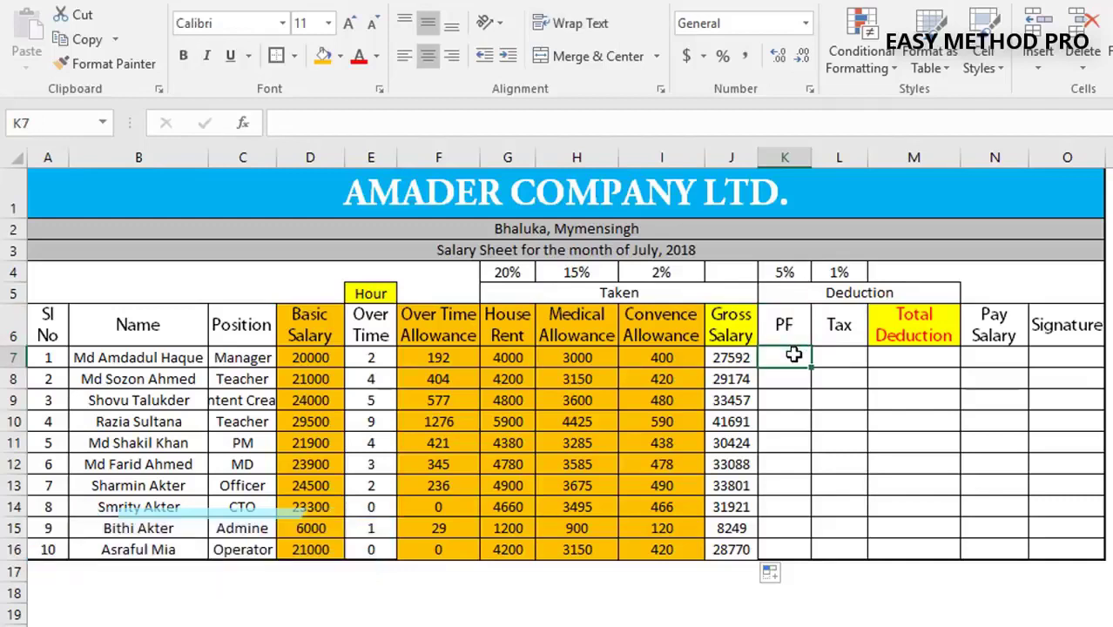
type("=")
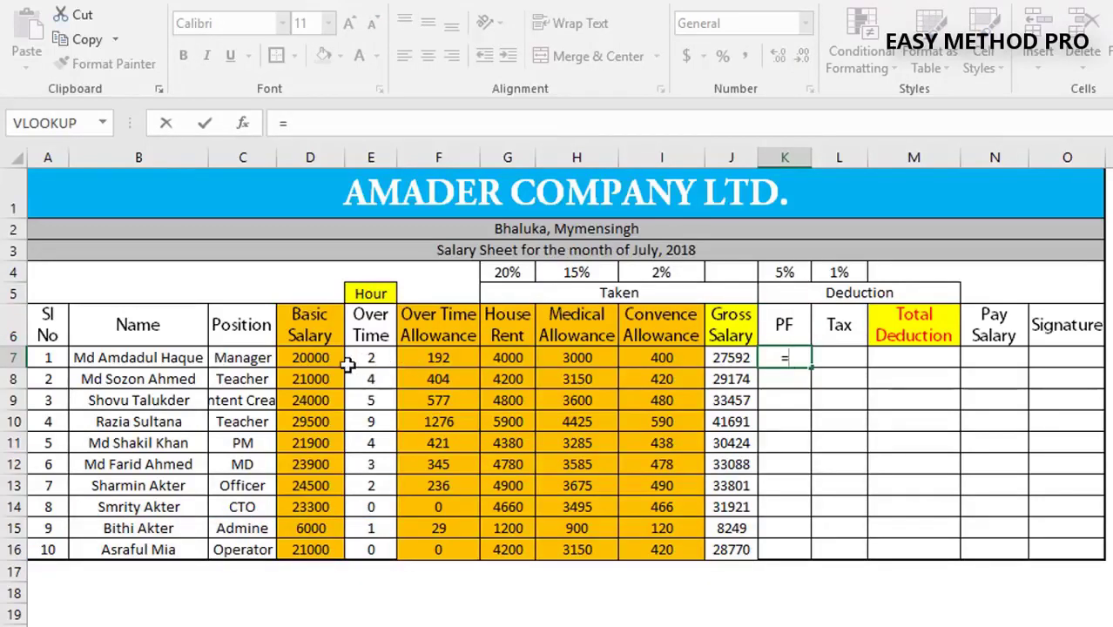
left_click(322, 357)
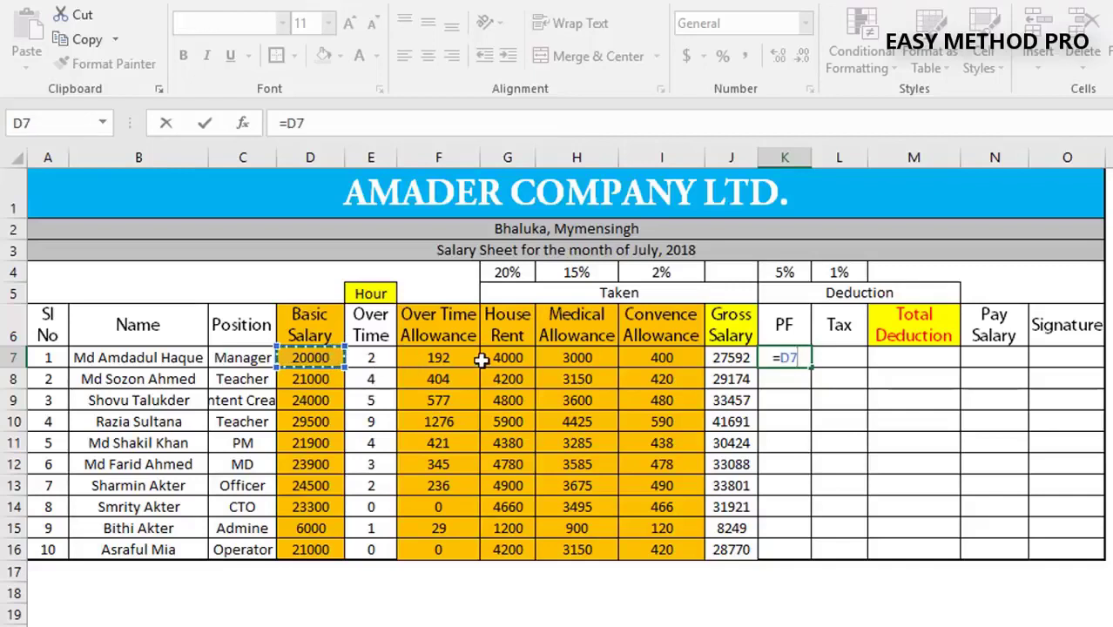
type("*")
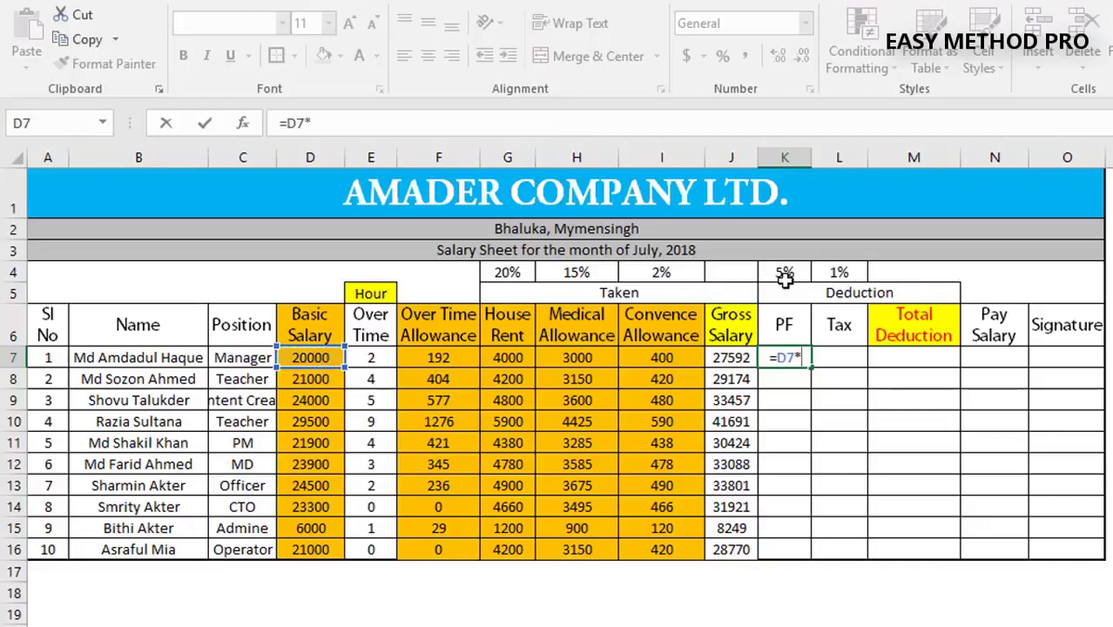
left_click(791, 273)
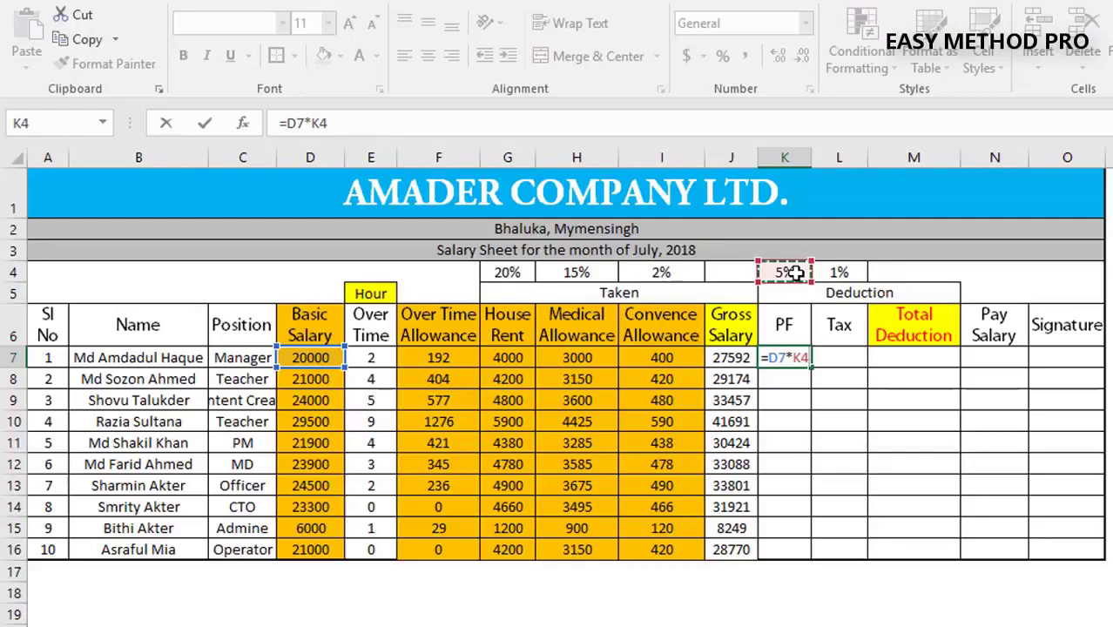
key("F4")
key("Return")
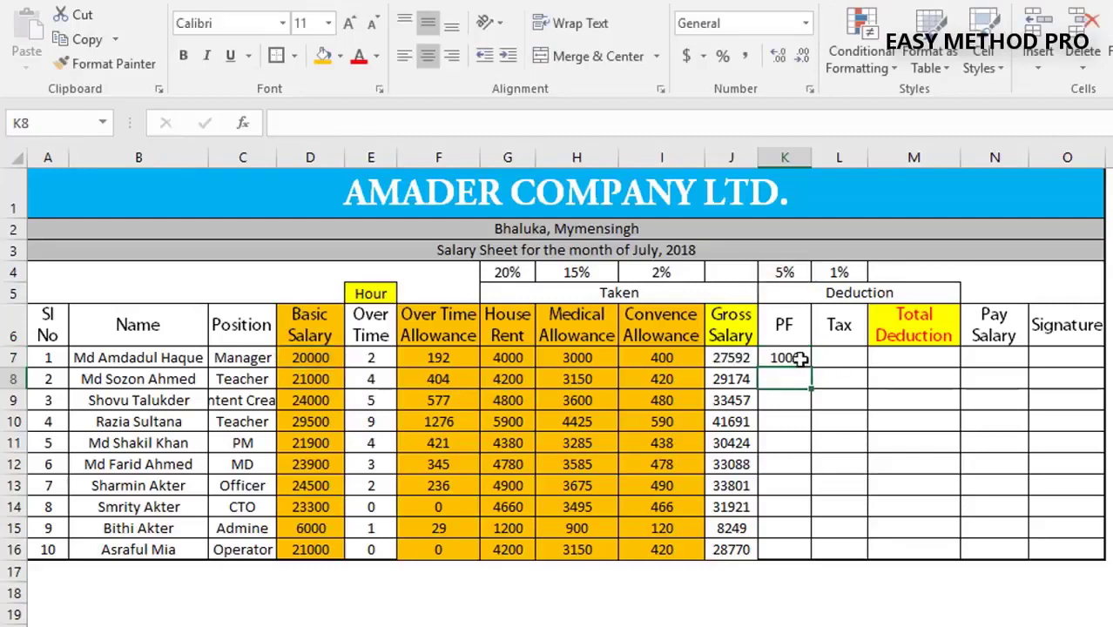
left_click(797, 359)
double_click(810, 367)
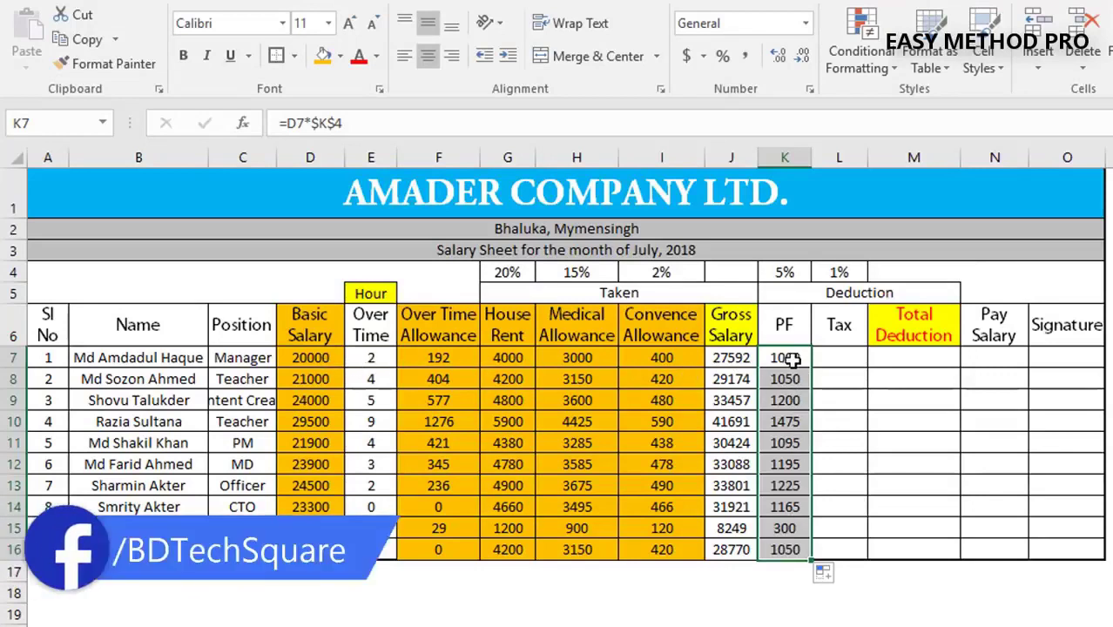
left_click(828, 357)
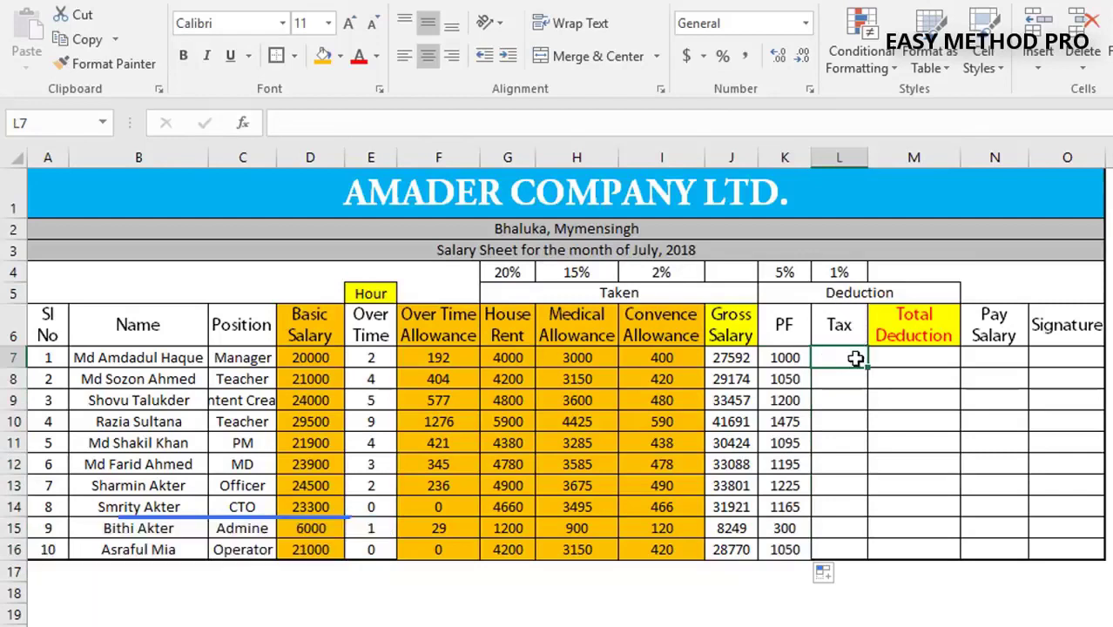
Step: Enter =D7*$L$4 in L7 and copy it down to L16 for the 1% tax
type("=")
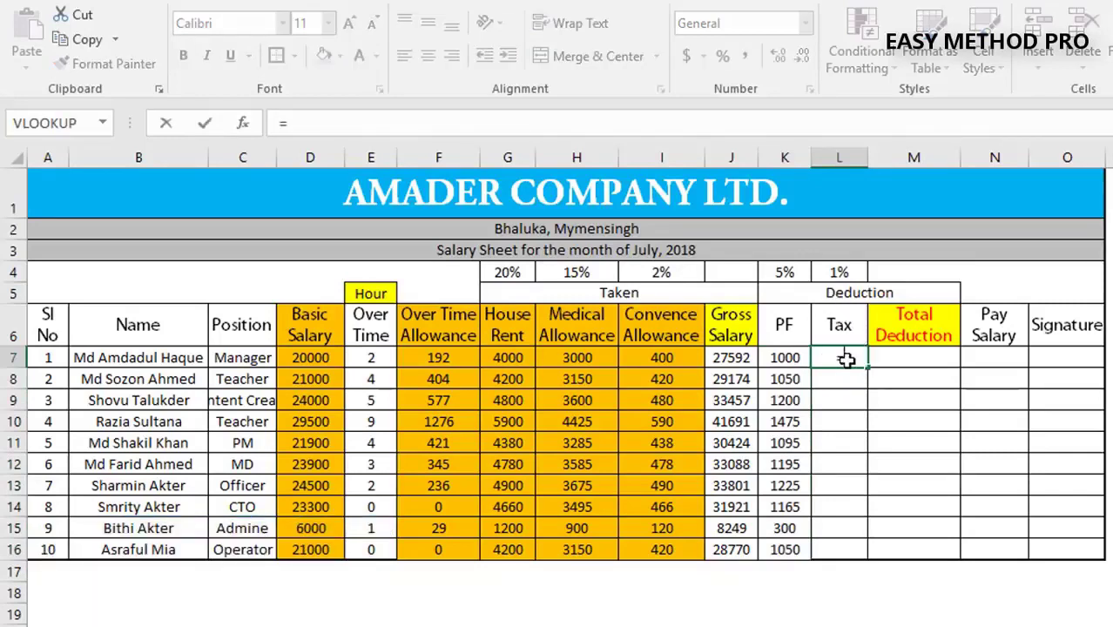
left_click(300, 362)
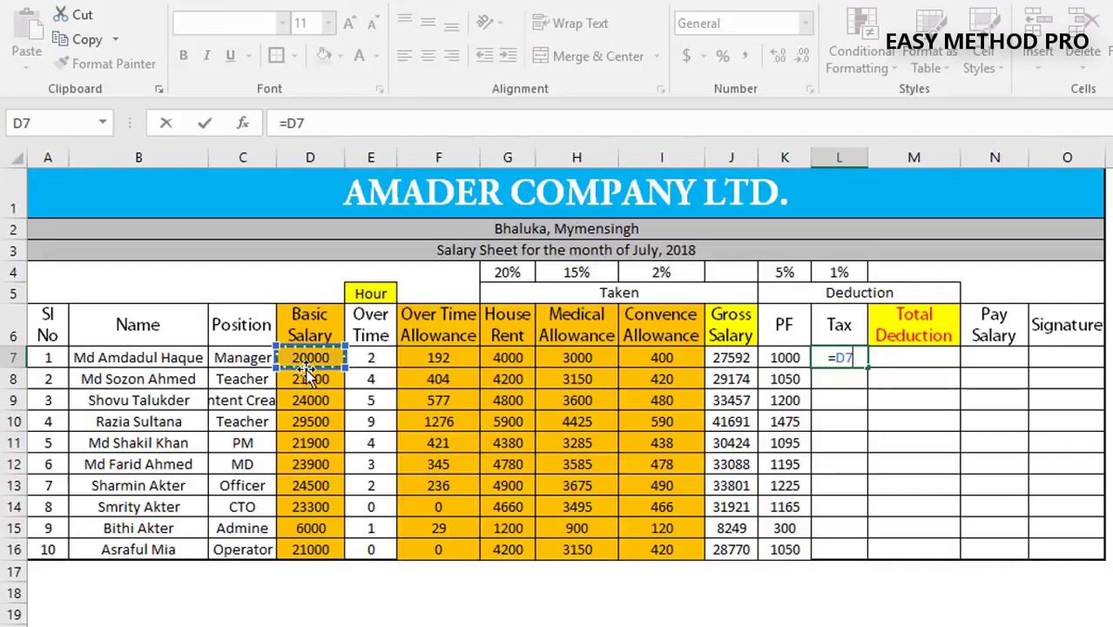
type("*")
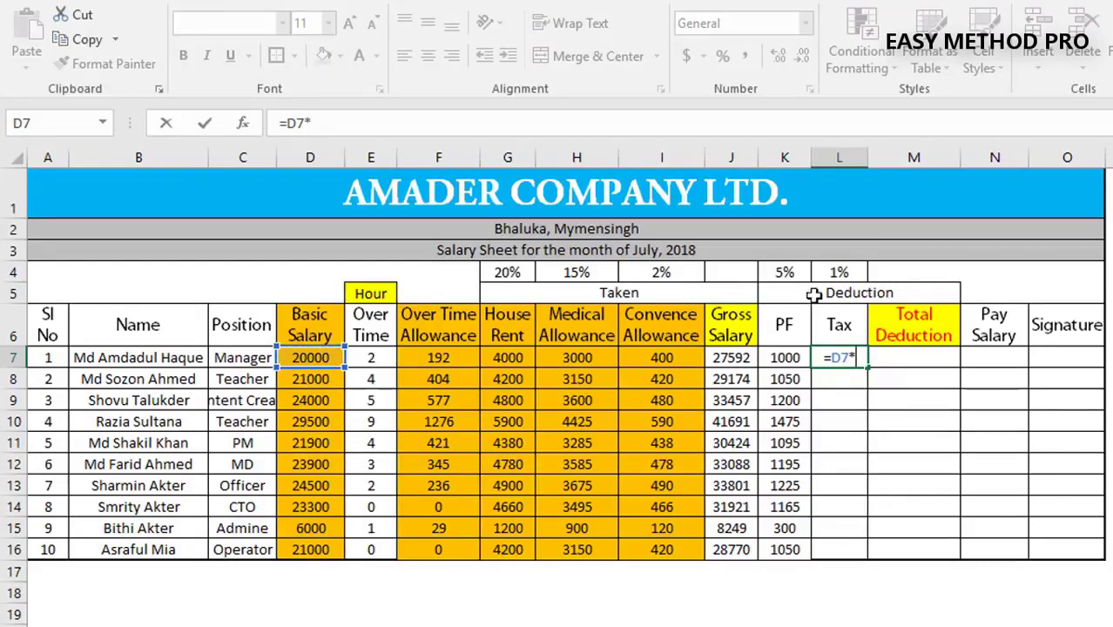
left_click(838, 273)
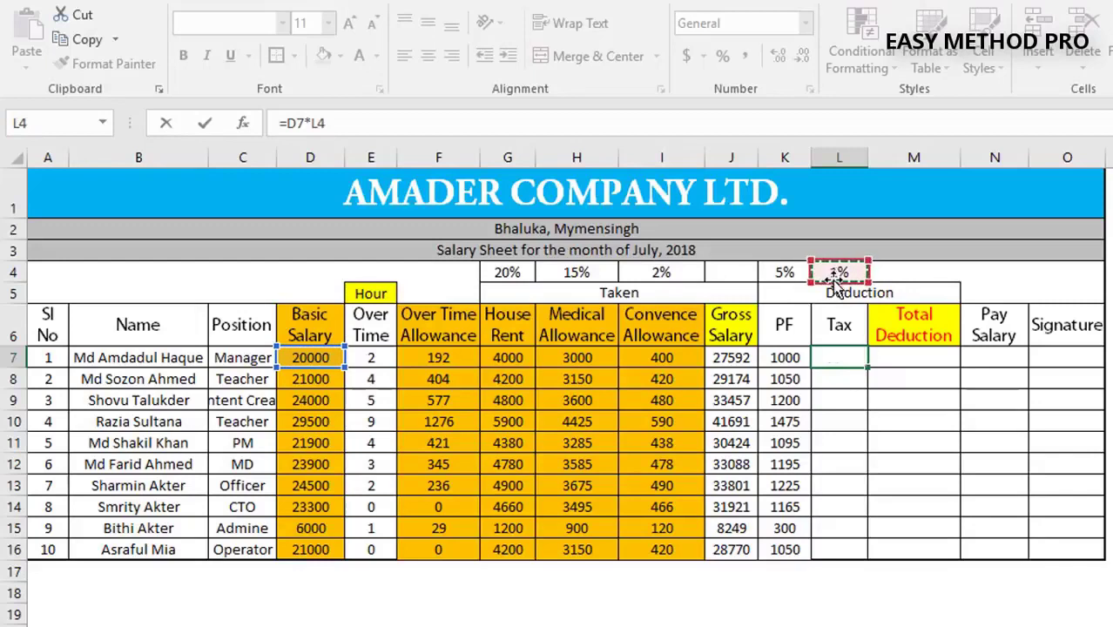
key("F4")
key("Return")
left_click(842, 358)
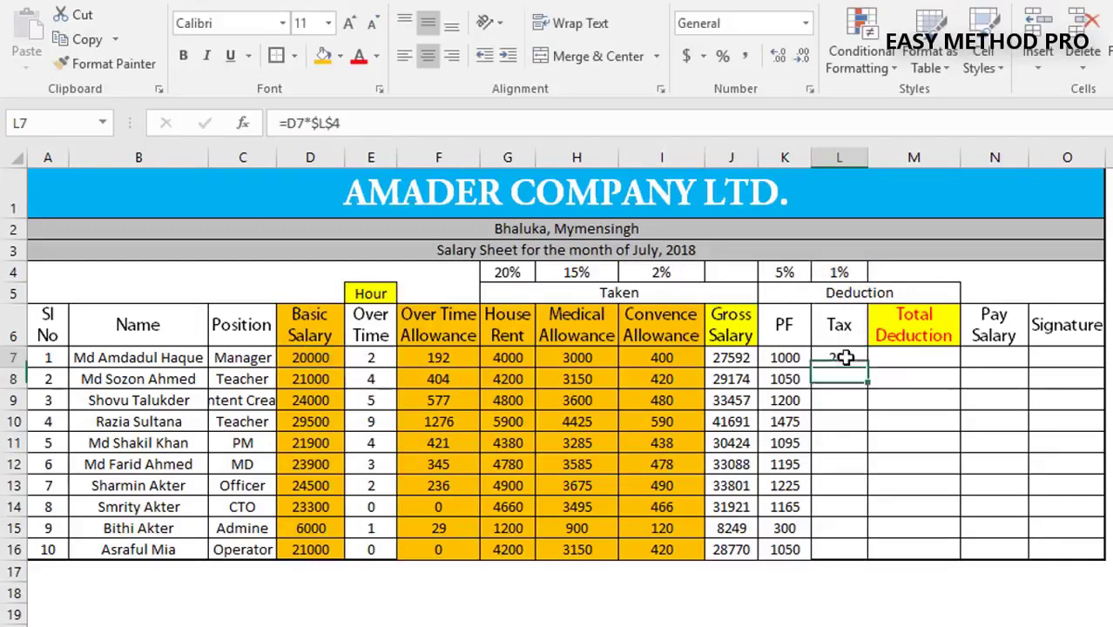
double_click(869, 367)
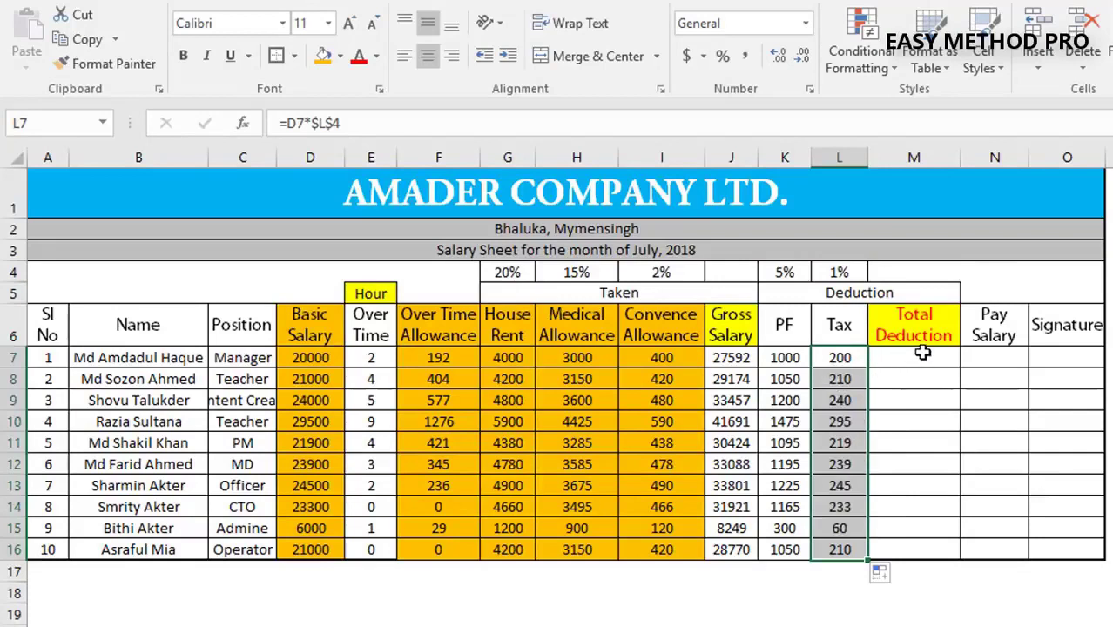
left_click(916, 352)
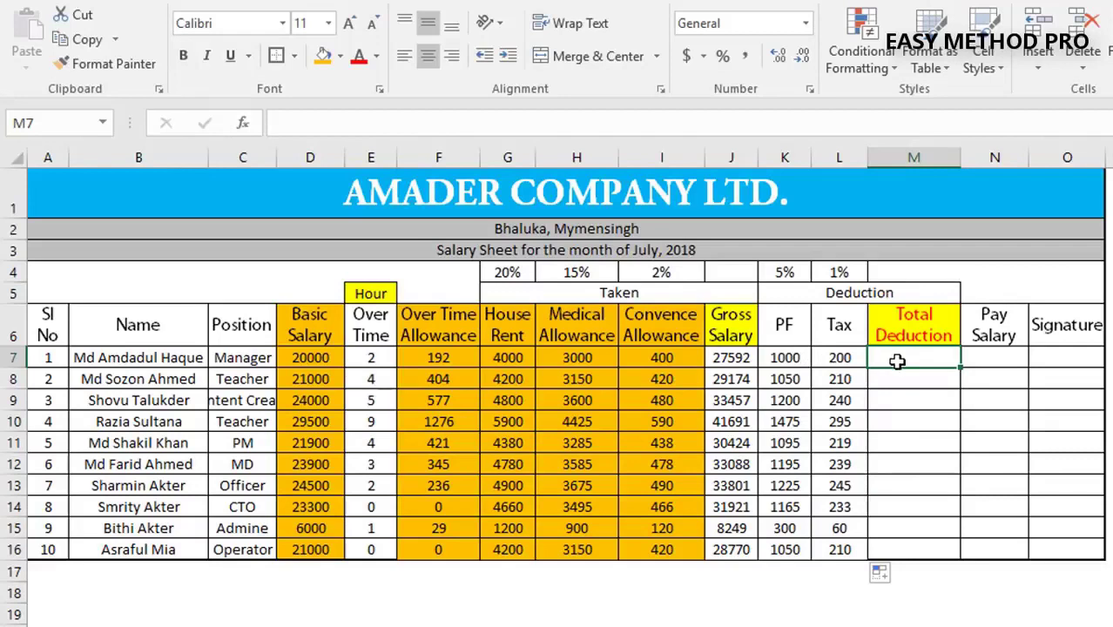
Step: Enter =K7+L7 in M7 and copy it down to M16 for total deduction
type("=")
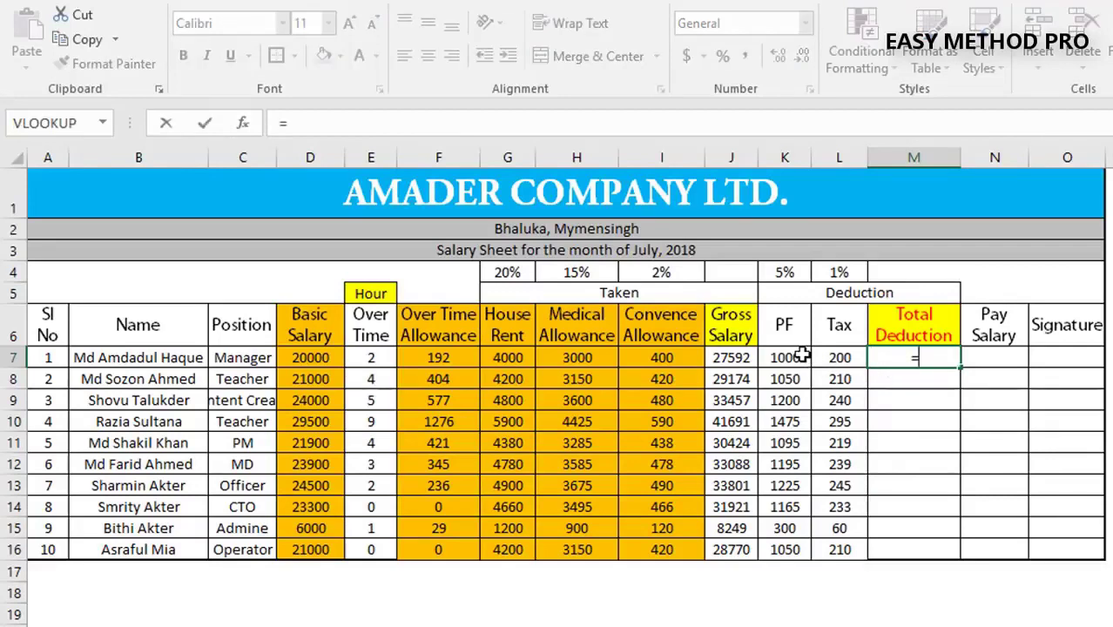
left_click(799, 357)
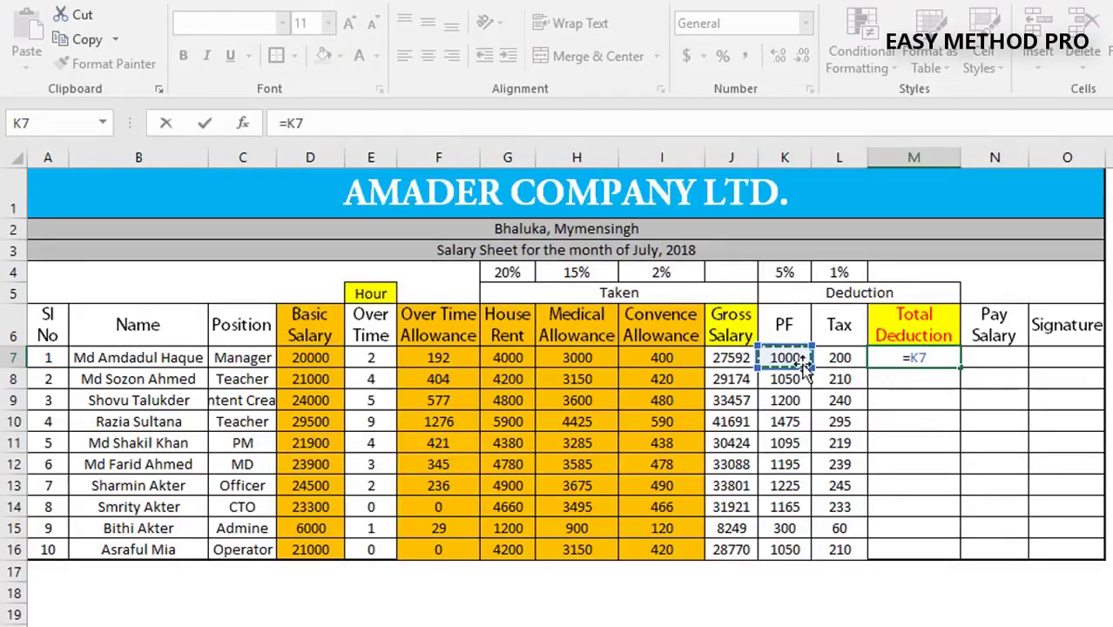
type("+")
left_click(839, 357)
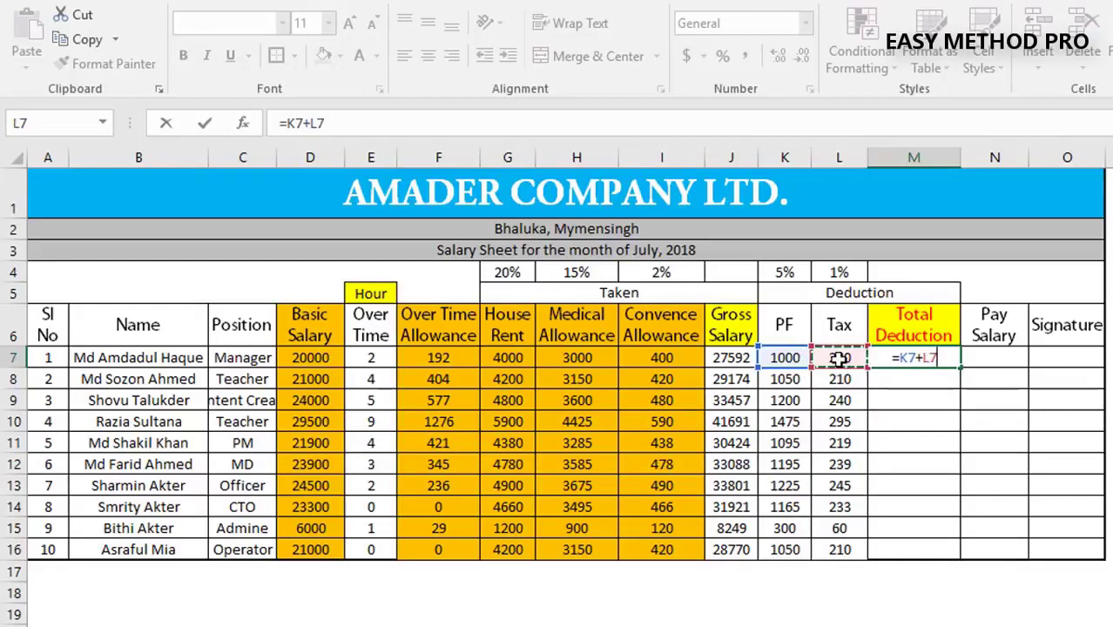
key("Return")
left_click(906, 358)
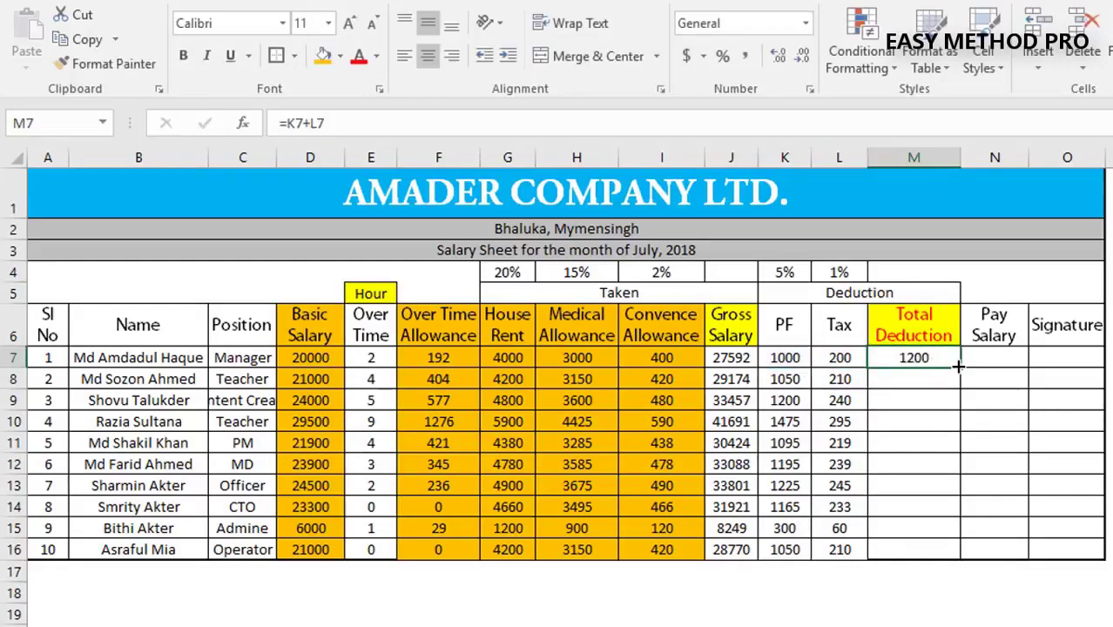
double_click(960, 368)
left_click_drag(978, 353, 981, 397)
left_click(981, 356)
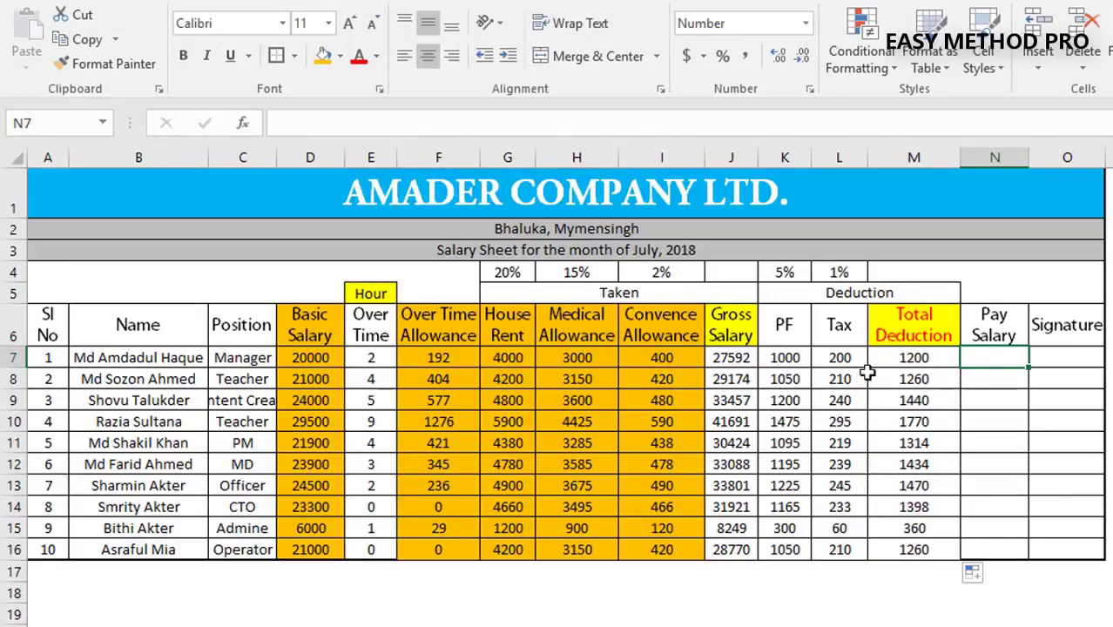
Step: Give the PF, Tax and Total Deduction block a red fill with white text
left_click_drag(785, 322, 946, 551)
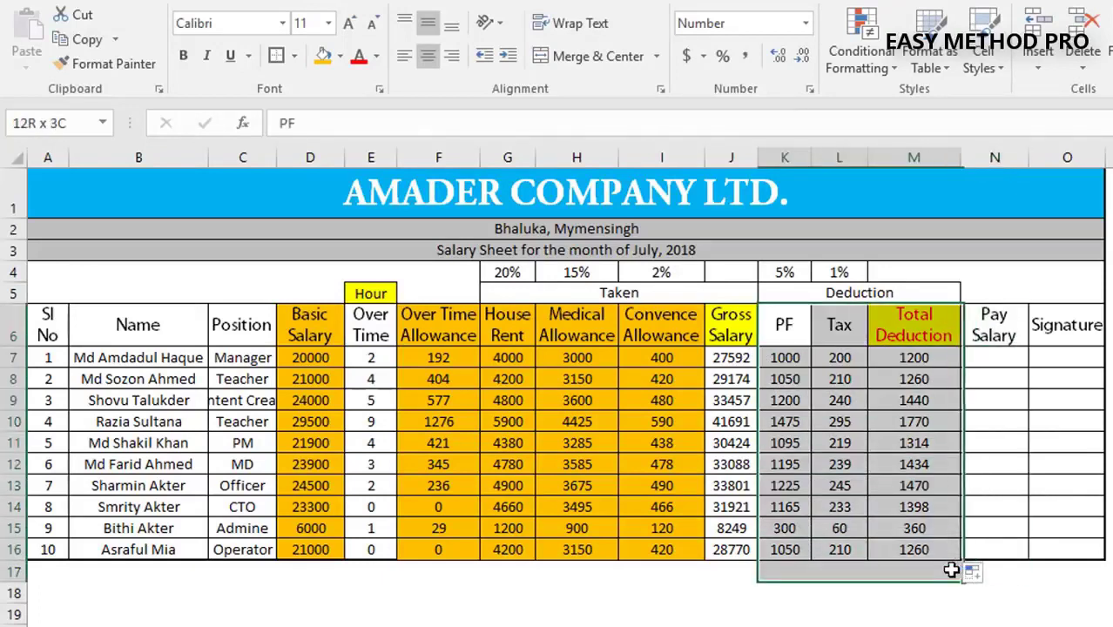
left_click(349, 59)
left_click(342, 57)
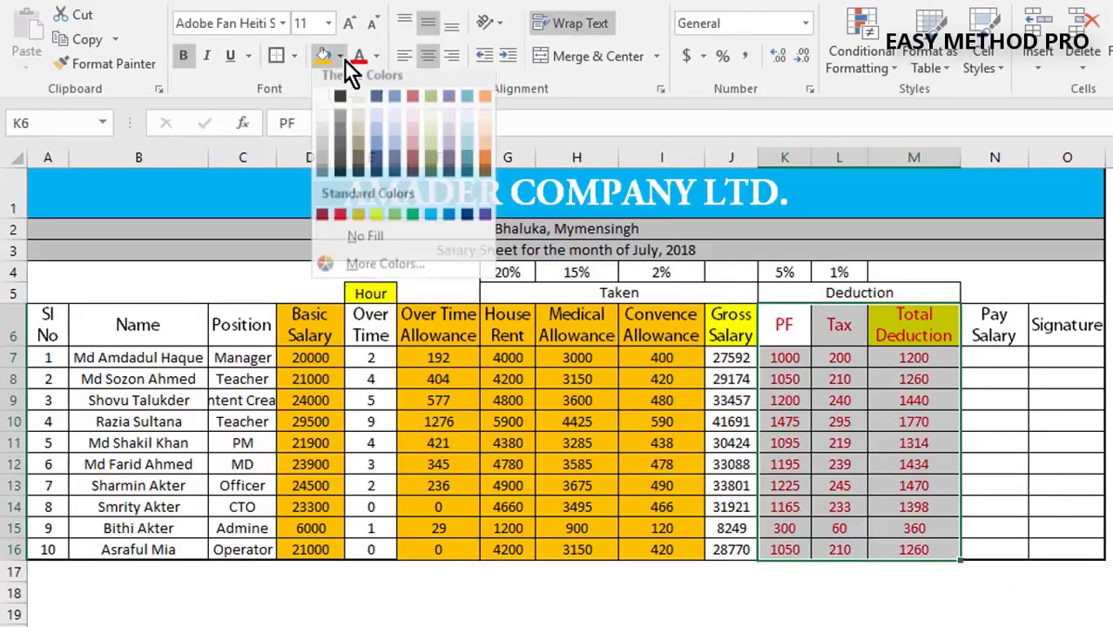
left_click(343, 225)
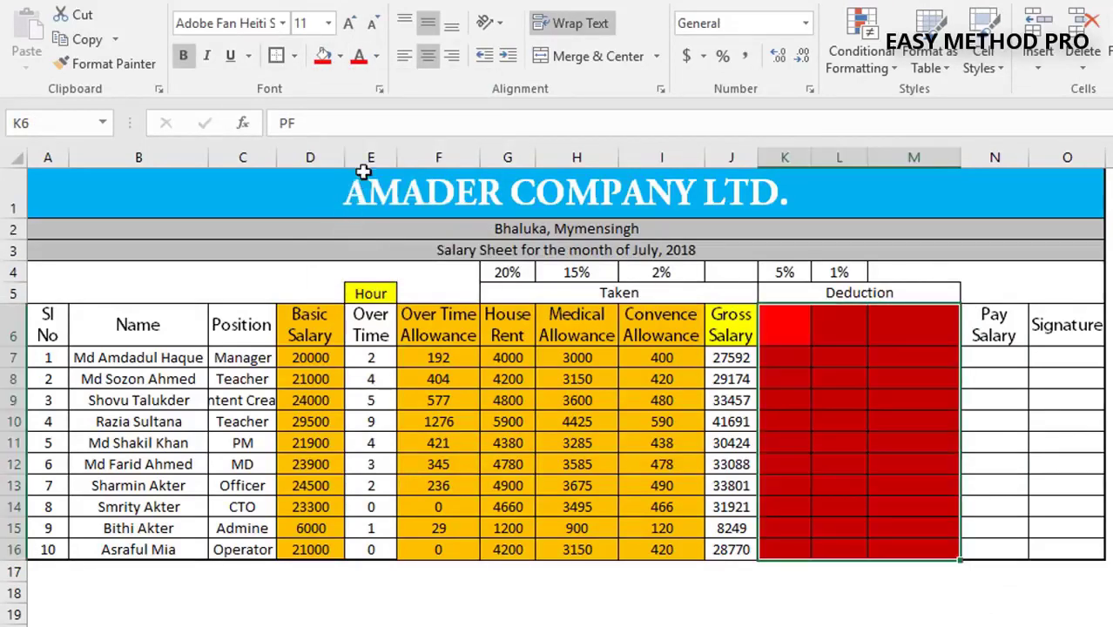
left_click(372, 57)
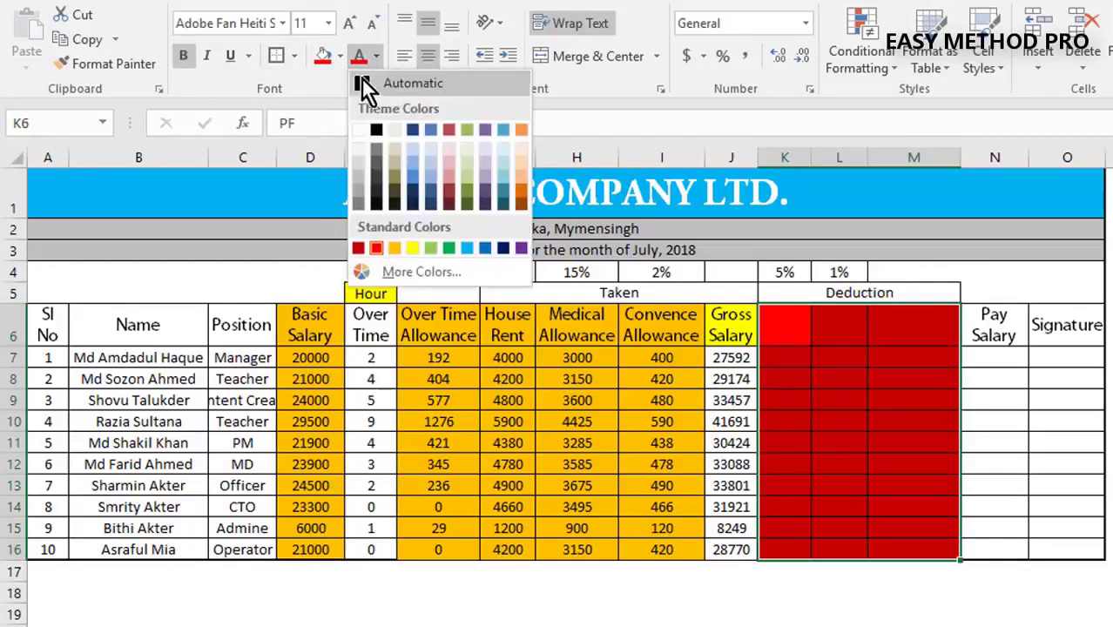
left_click(363, 129)
left_click(785, 356)
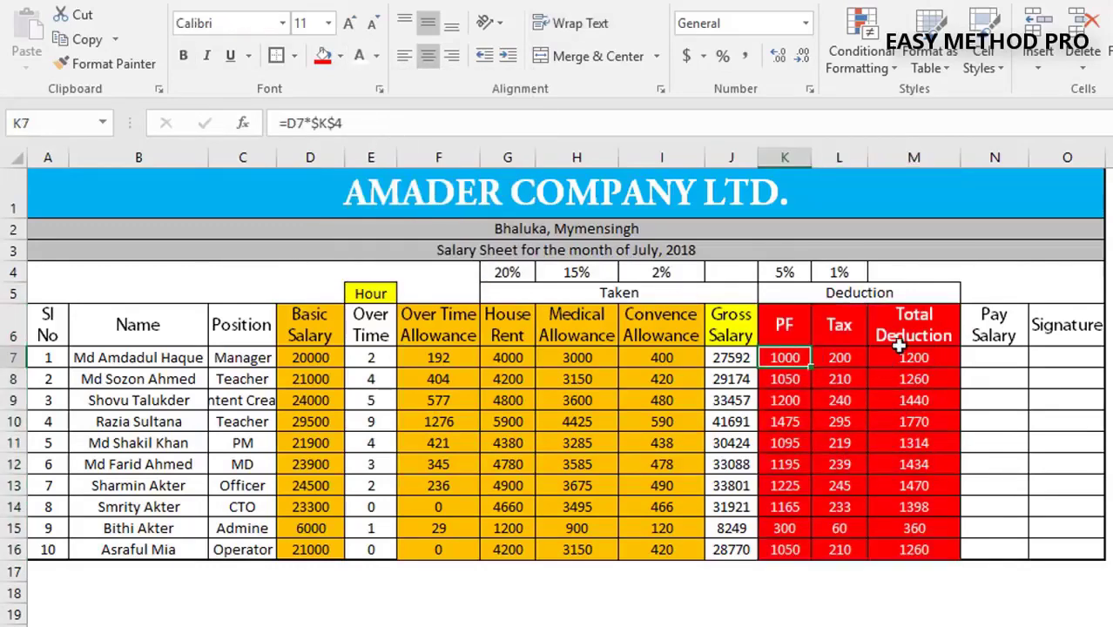
Step: Set the Total Deduction values M7:M16 to black text on a white fill
left_click_drag(901, 338, 915, 549)
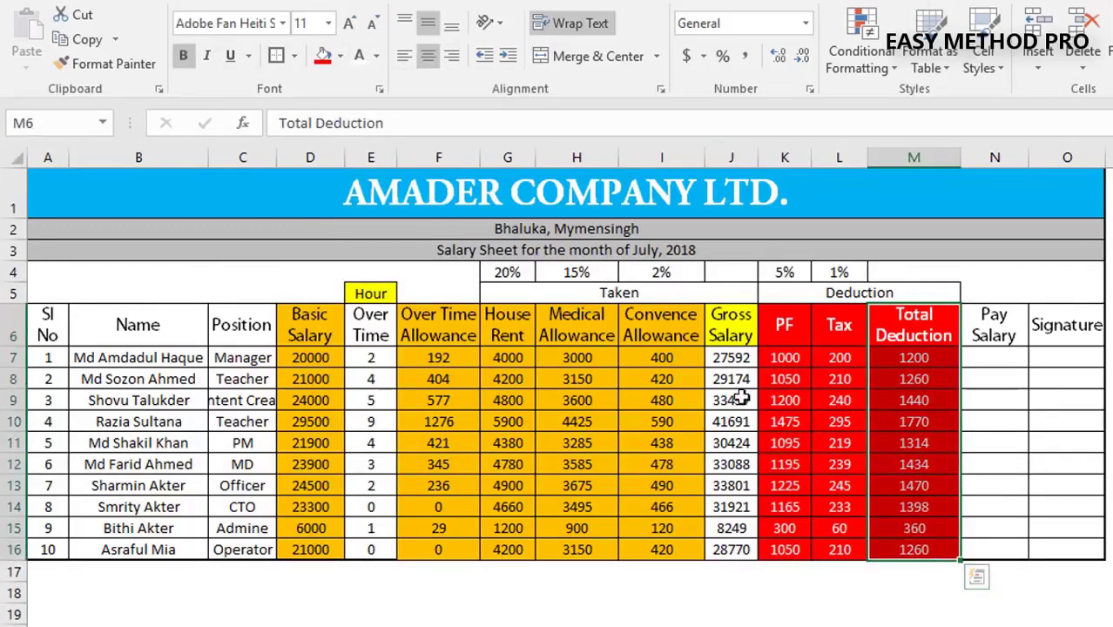
left_click_drag(728, 324, 732, 548)
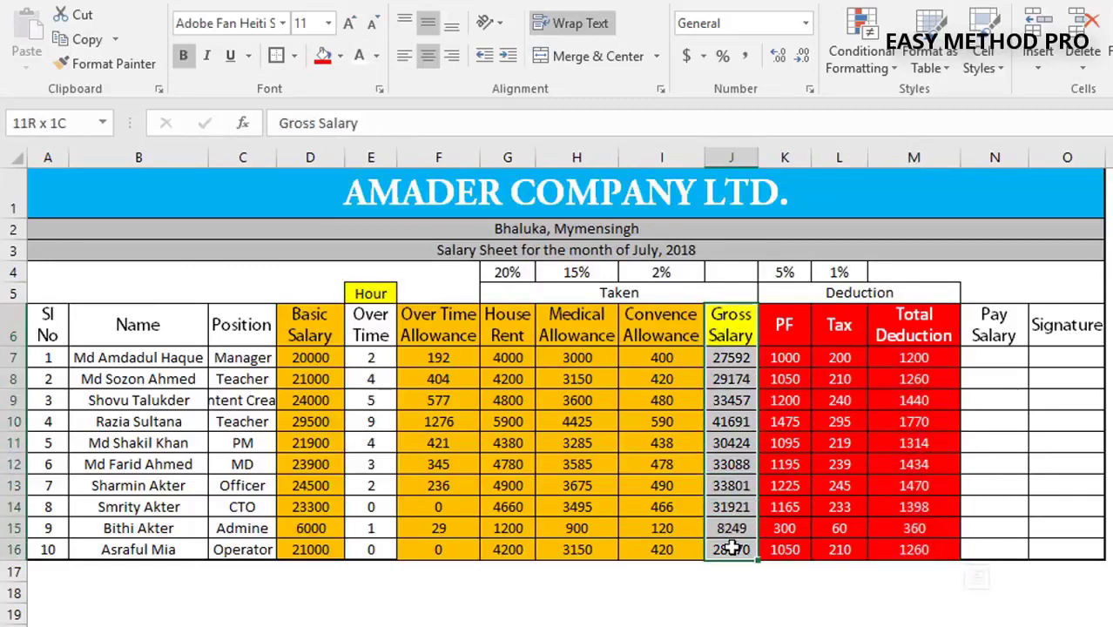
left_click_drag(911, 357, 908, 551)
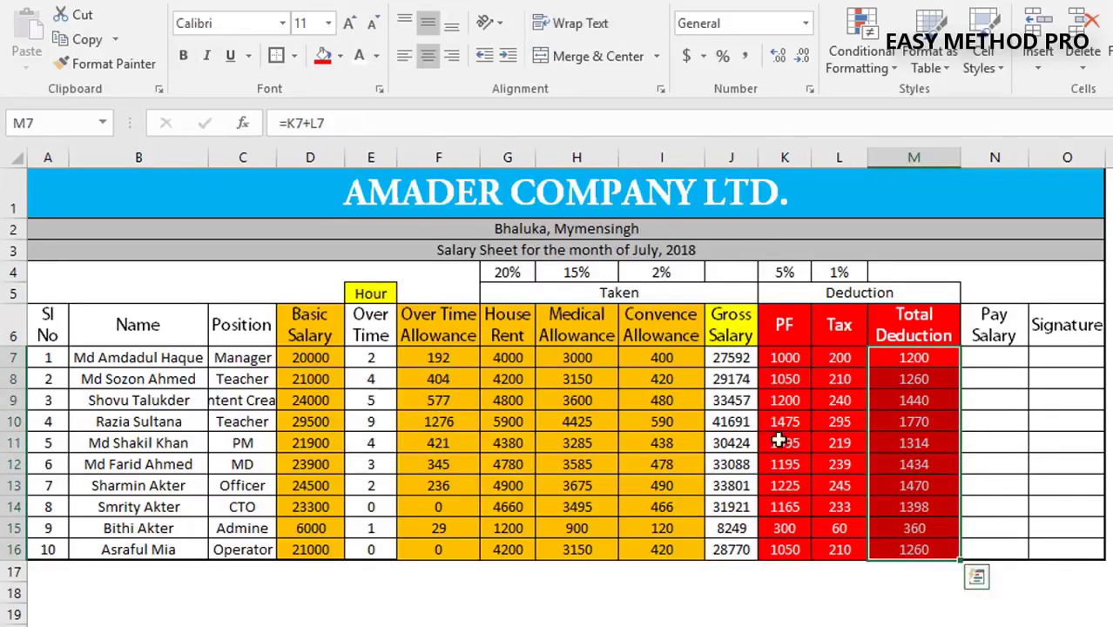
left_click(375, 56)
left_click(367, 88)
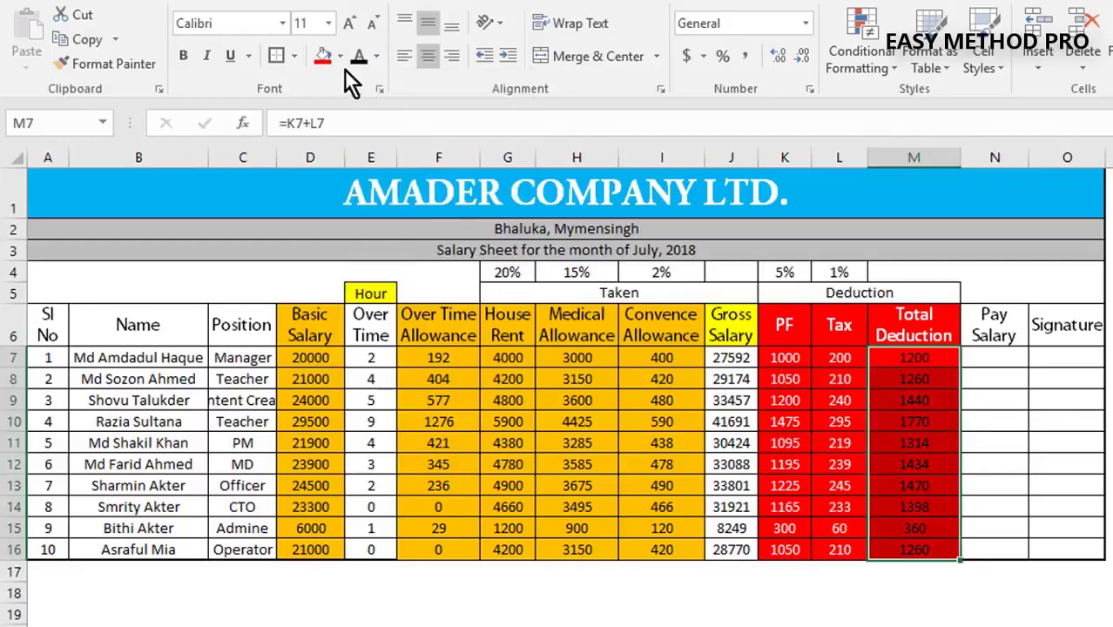
left_click(340, 56)
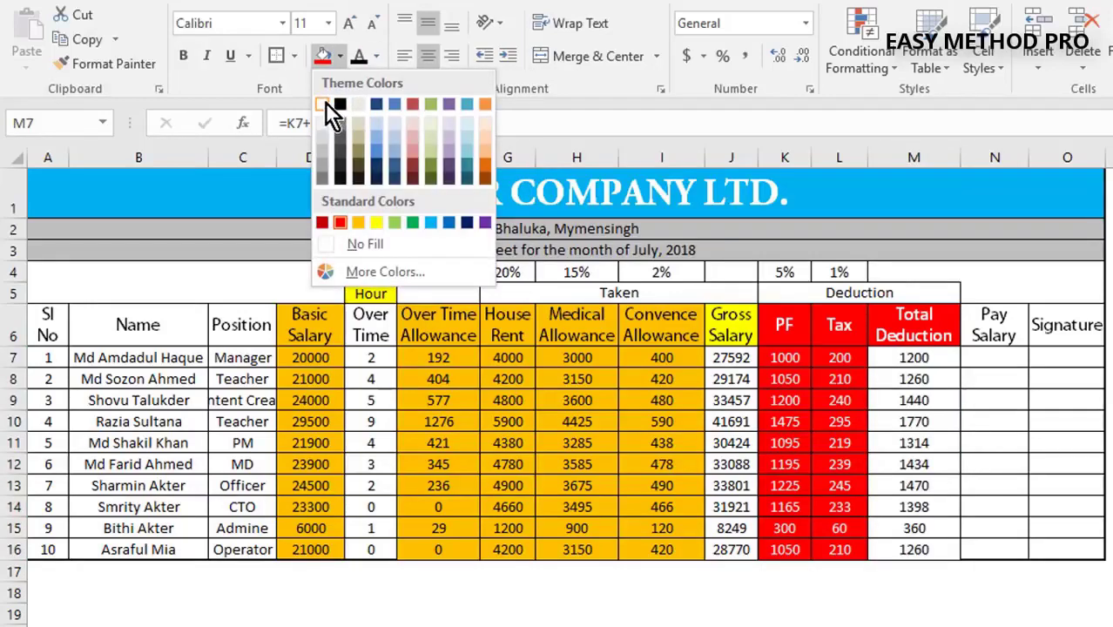
left_click(327, 106)
left_click(739, 360)
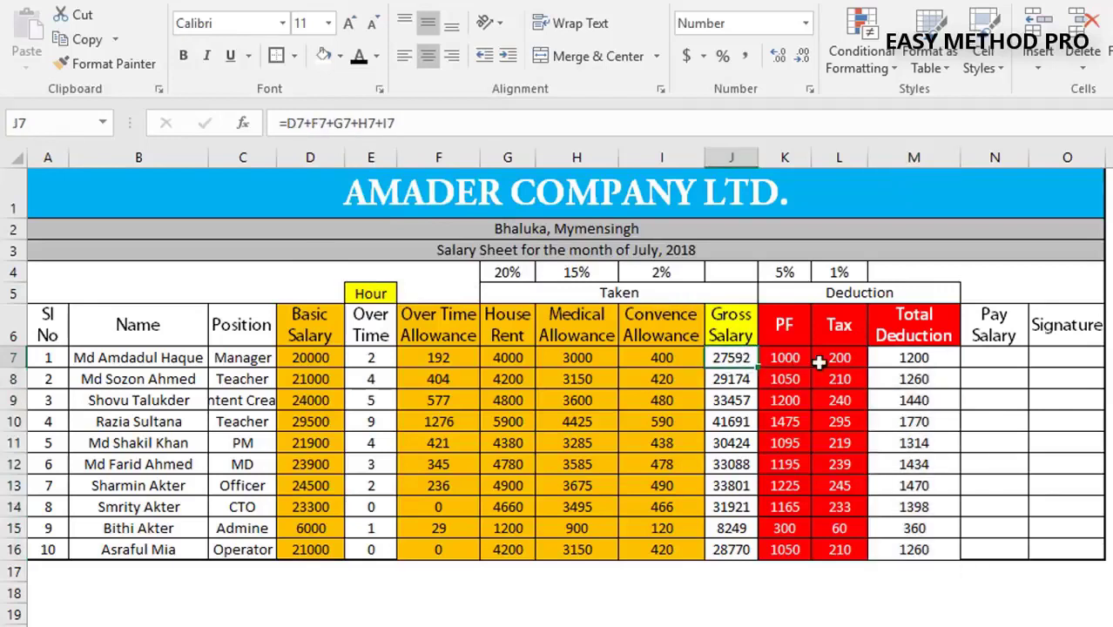
left_click(881, 359)
Step: Enter =J7-M7 in N7 and copy it down to N16 for net pay
left_click(987, 357)
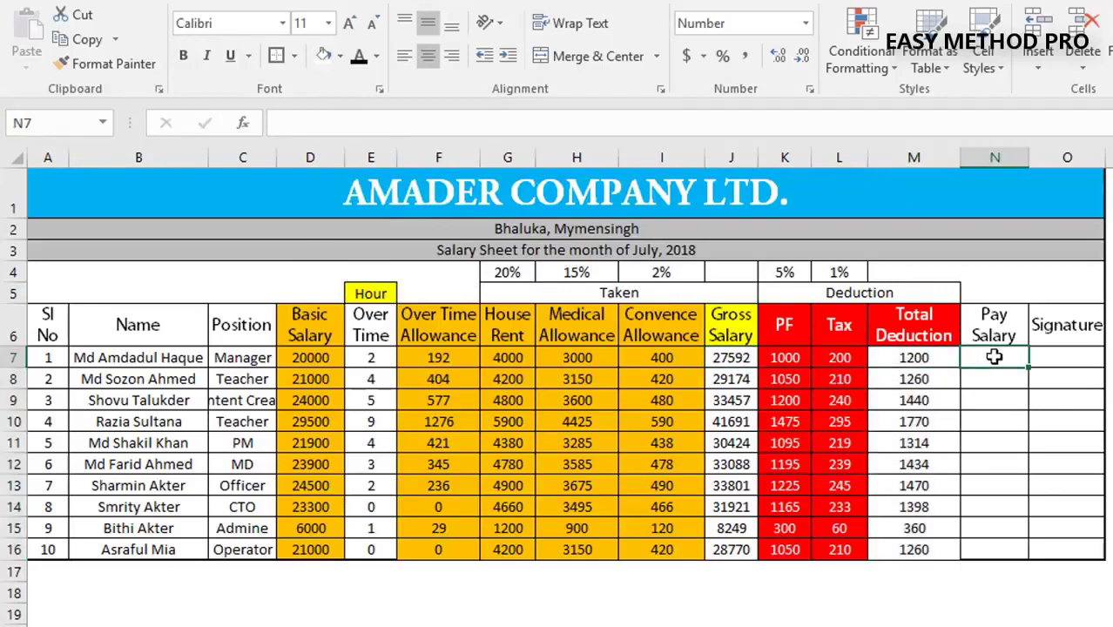
type("=")
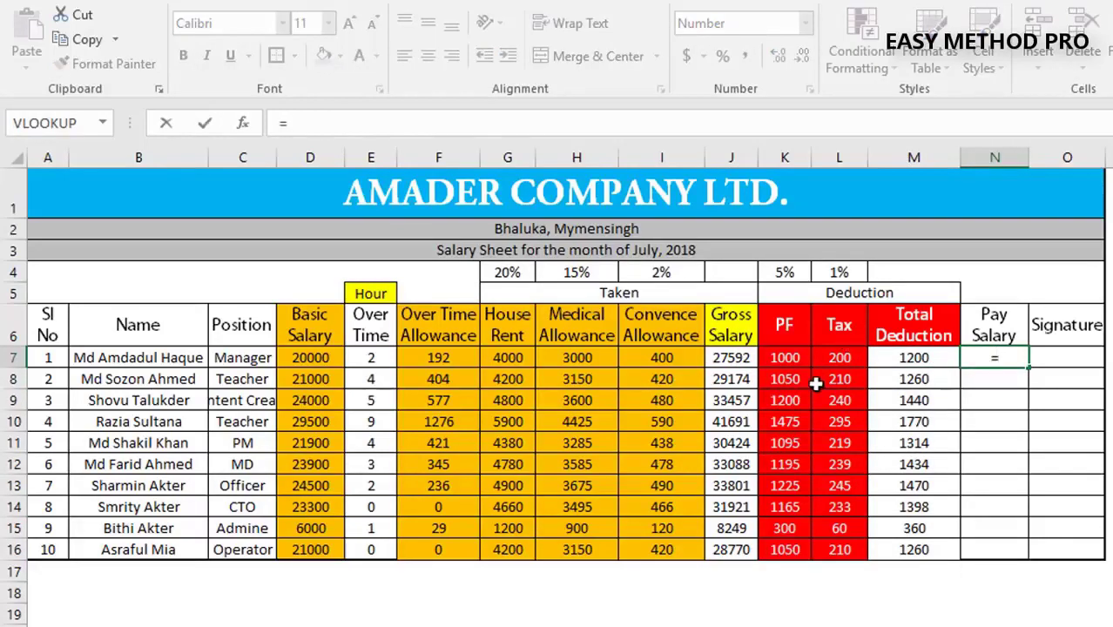
left_click(736, 359)
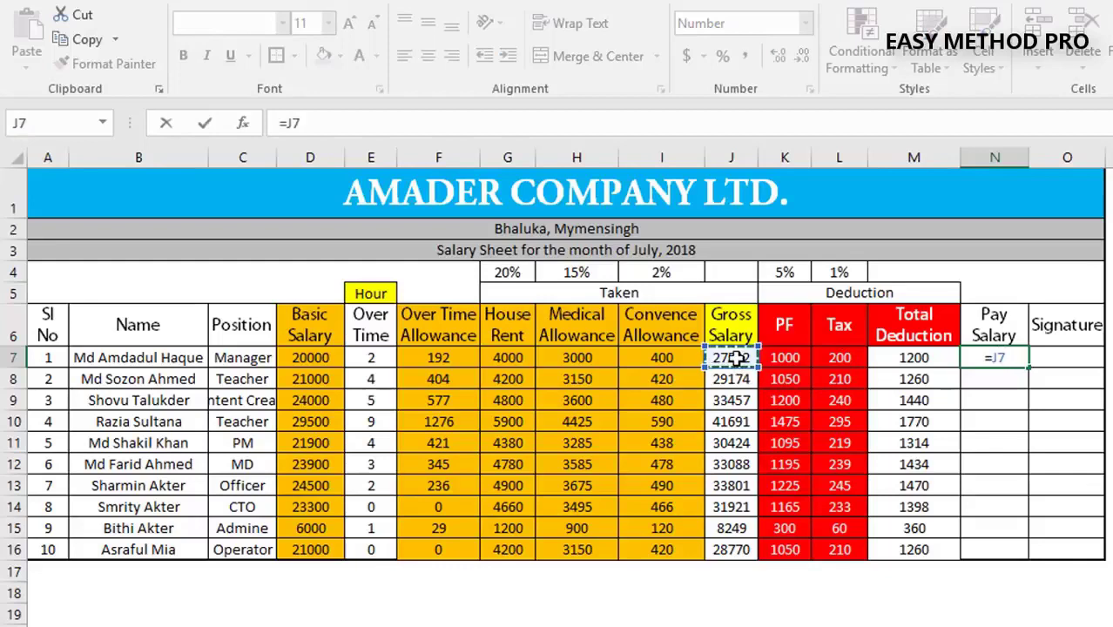
type("-")
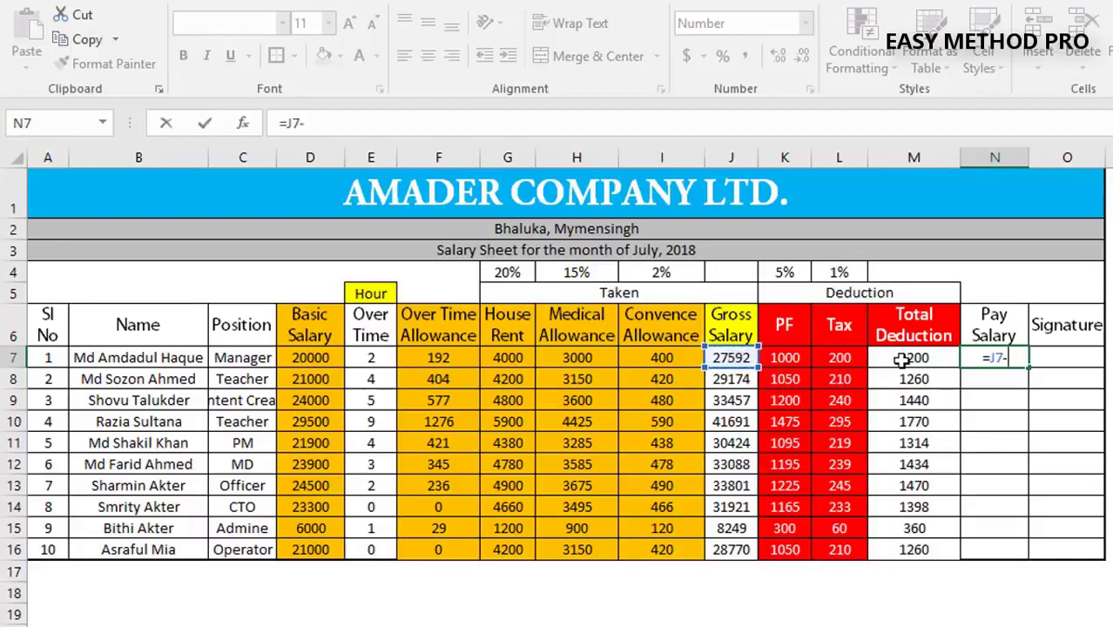
left_click(902, 359)
key("Return")
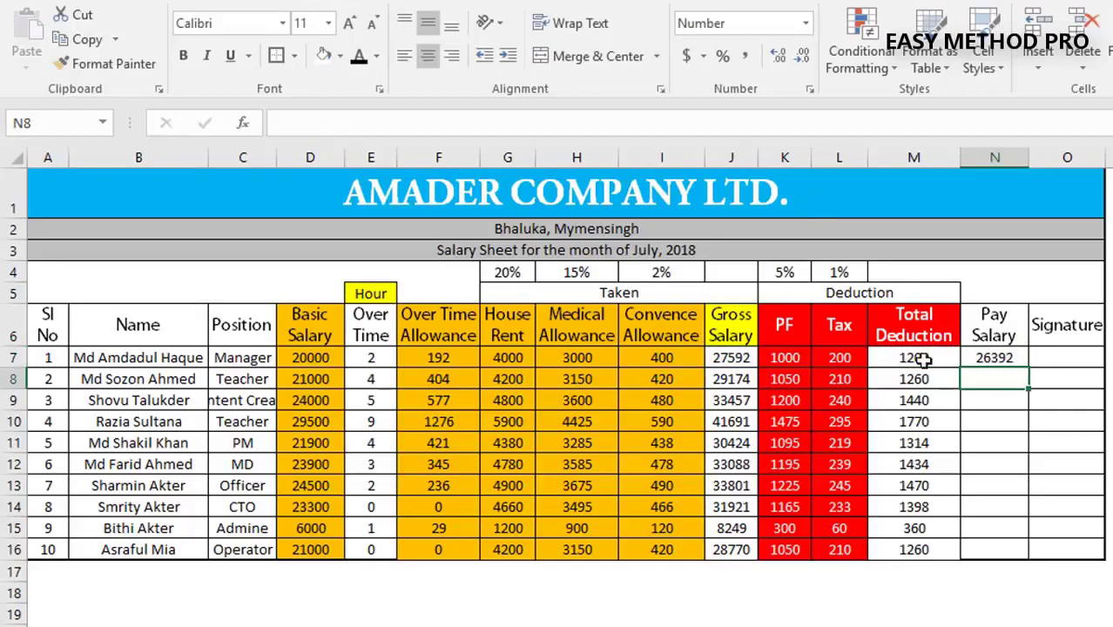
left_click(999, 357)
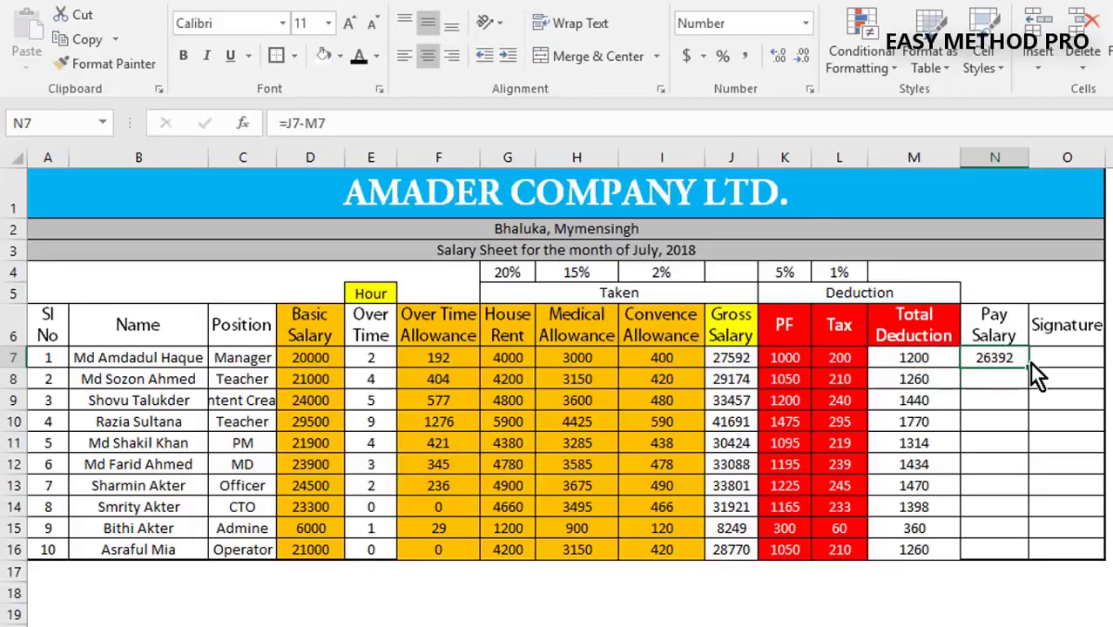
double_click(1031, 369)
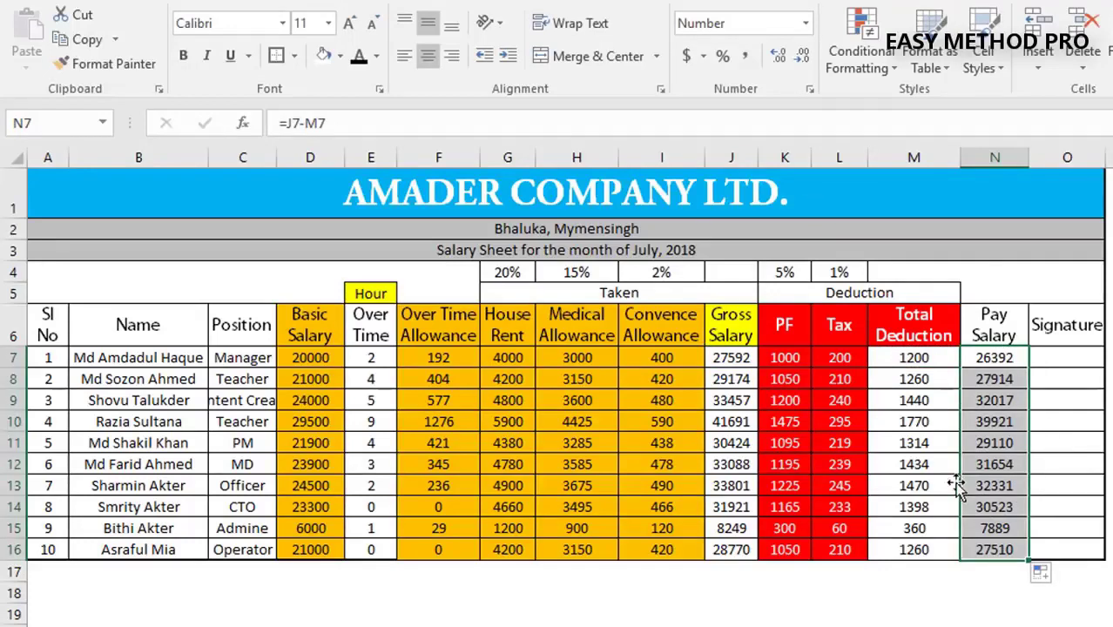
left_click(987, 357)
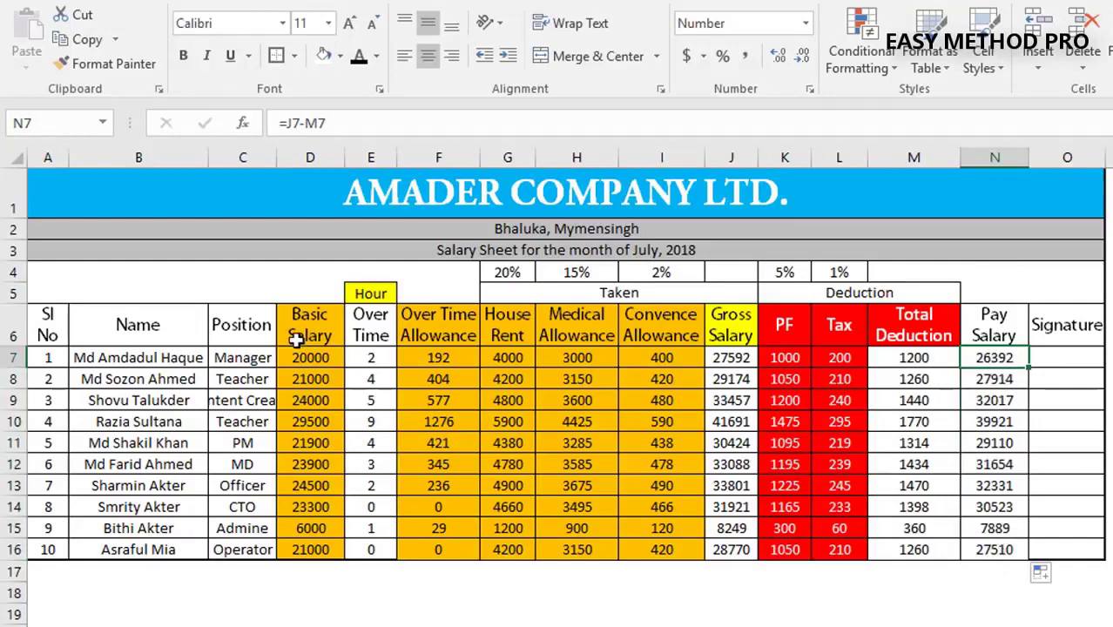
Step: Give the first employee's entire row 7 a blue fill
left_click(12, 357)
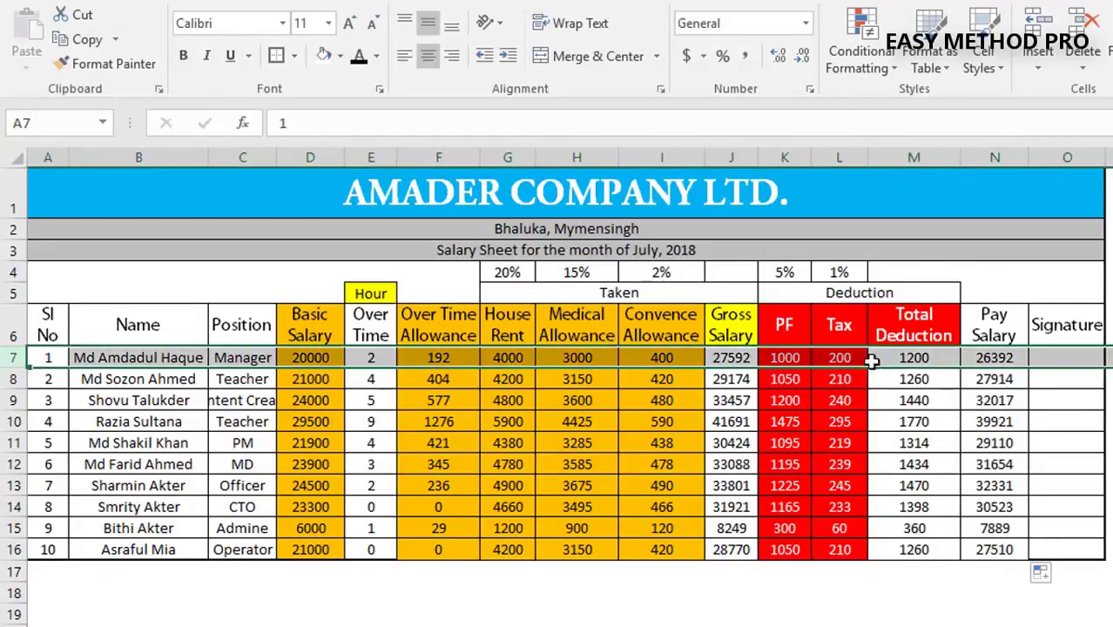
left_click(340, 56)
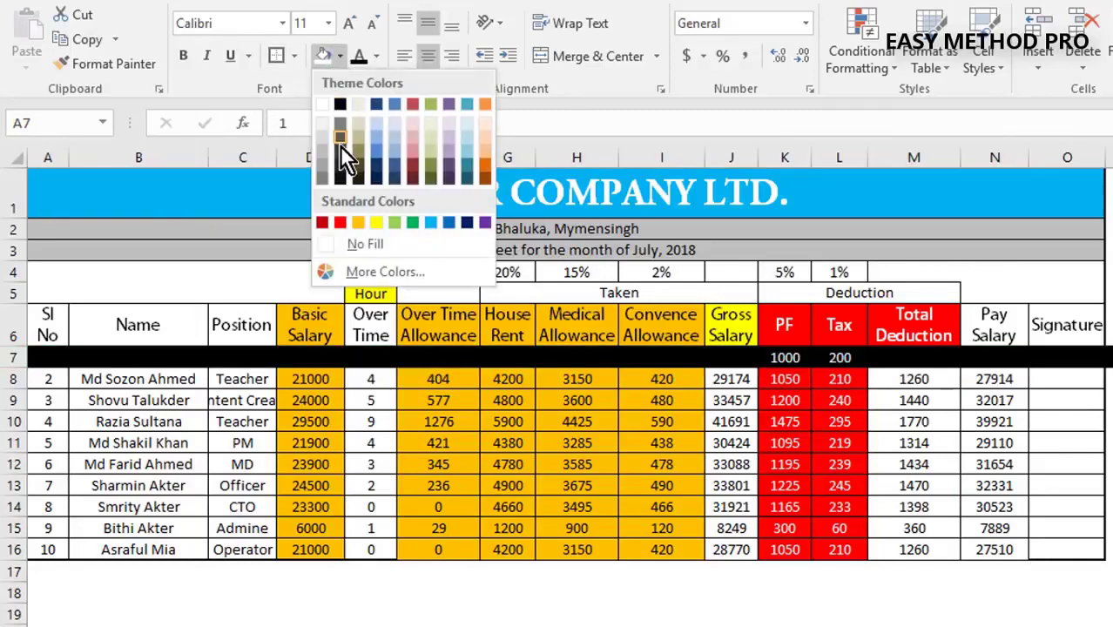
left_click(446, 223)
left_click(510, 422)
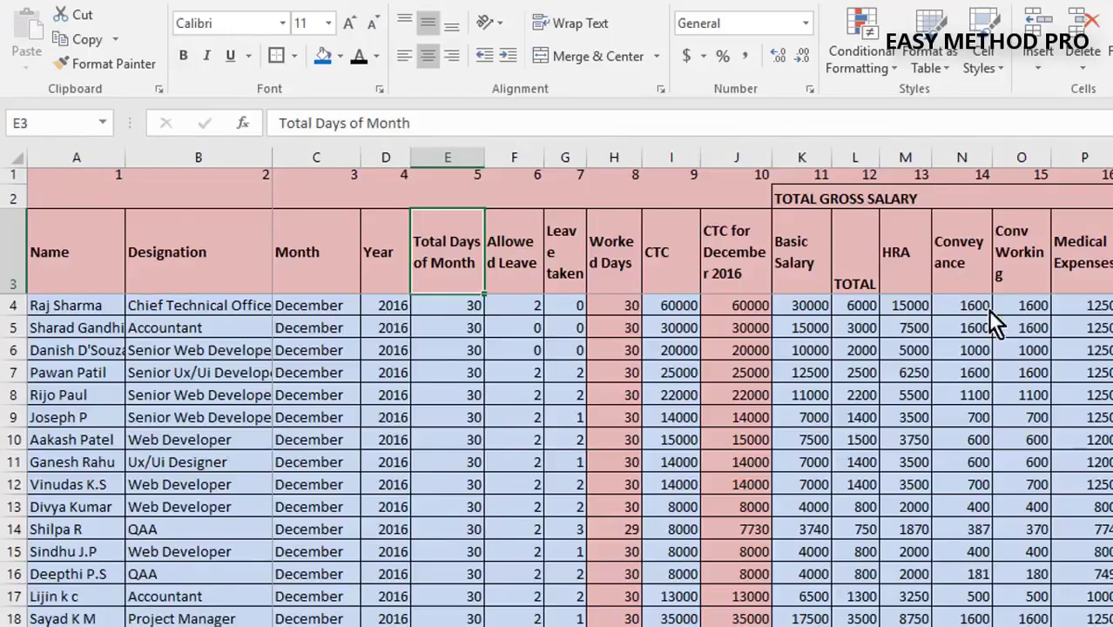
scroll(692, 387, "right", 3)
scroll(692, 386, "right", 3)
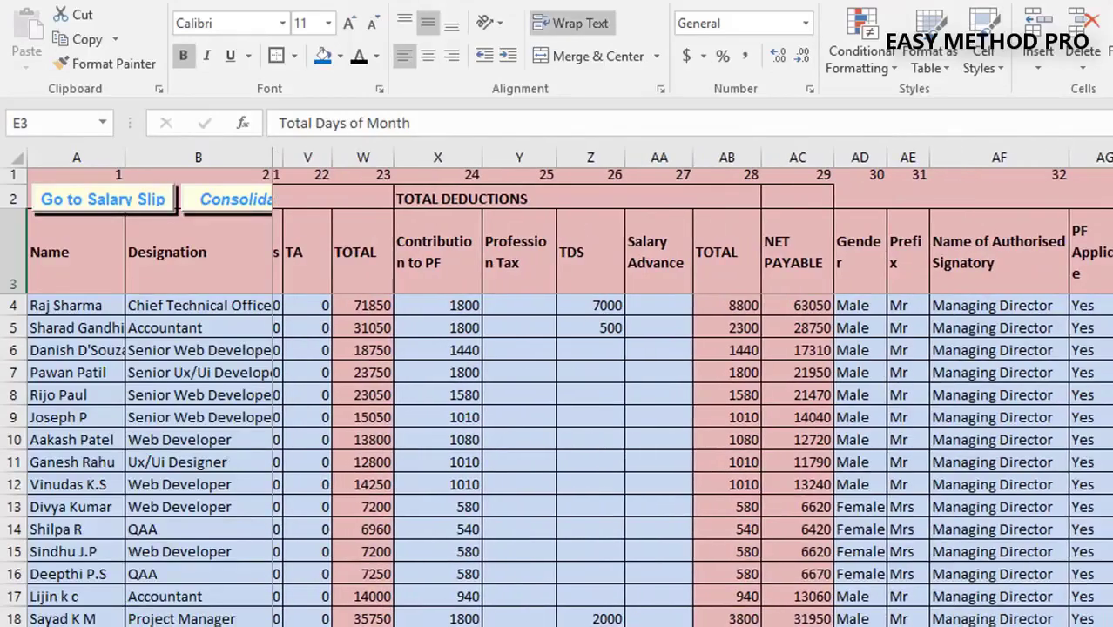
scroll(691, 387, "left", 5)
scroll(691, 387, "right", 5)
scroll(692, 387, "left", 3)
scroll(692, 386, "left", 3)
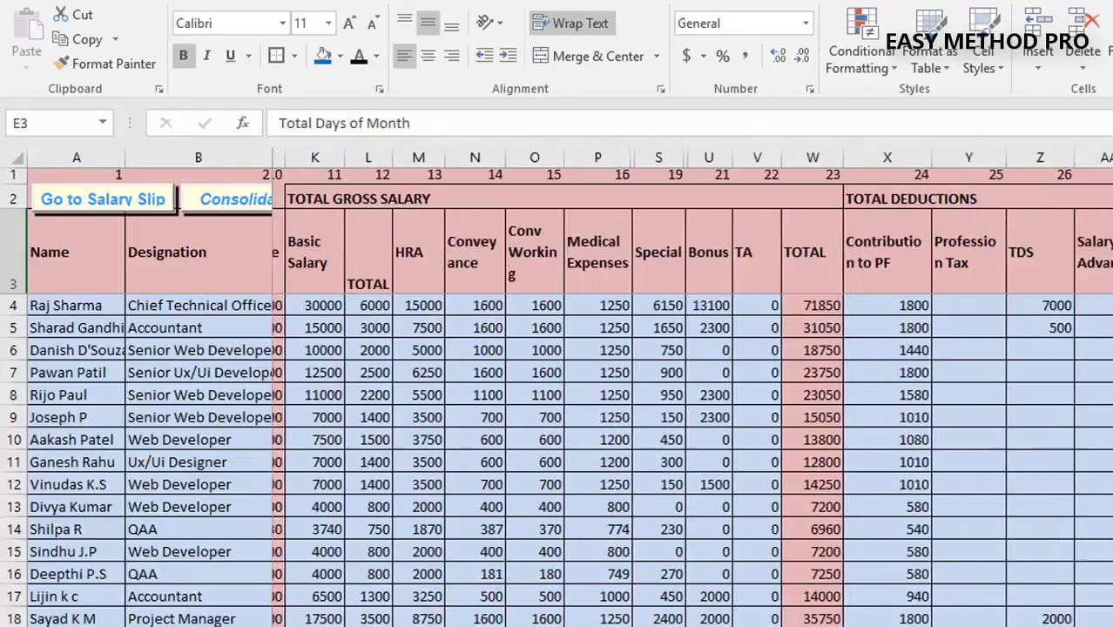
scroll(692, 387, "right", 5)
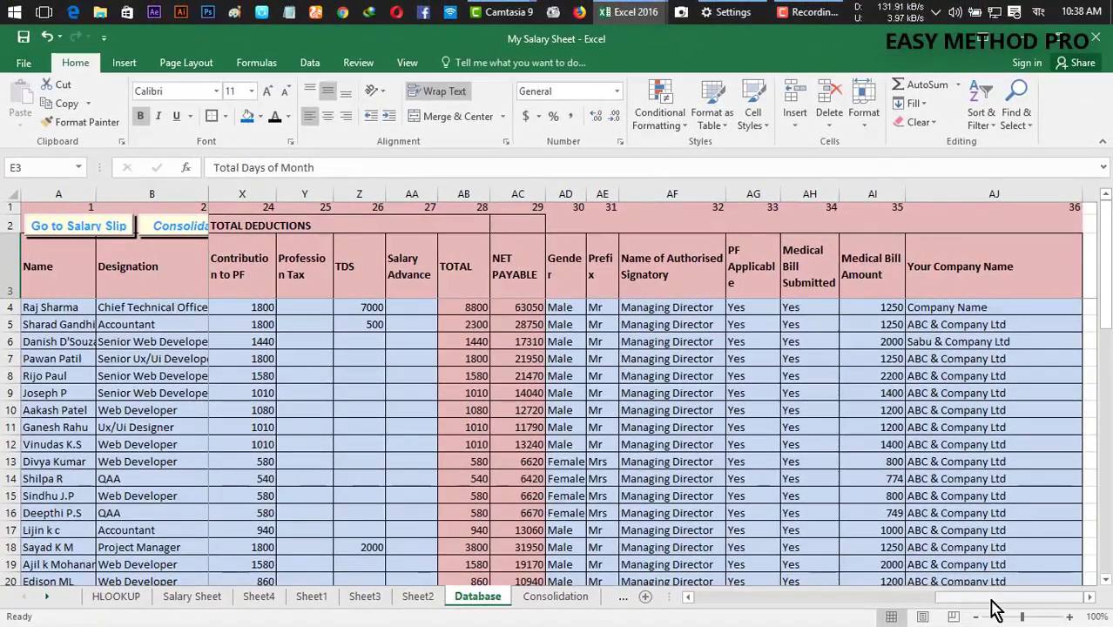
left_click_drag(994, 598, 845, 597)
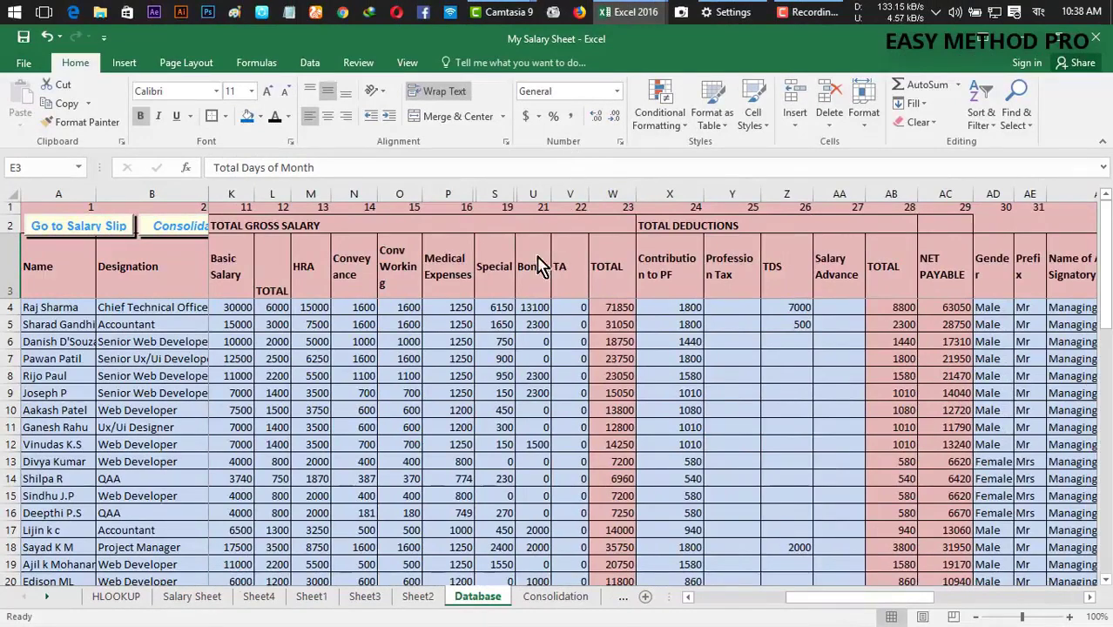
scroll(558, 436, "down", 10)
scroll(836, 381, "up", 3)
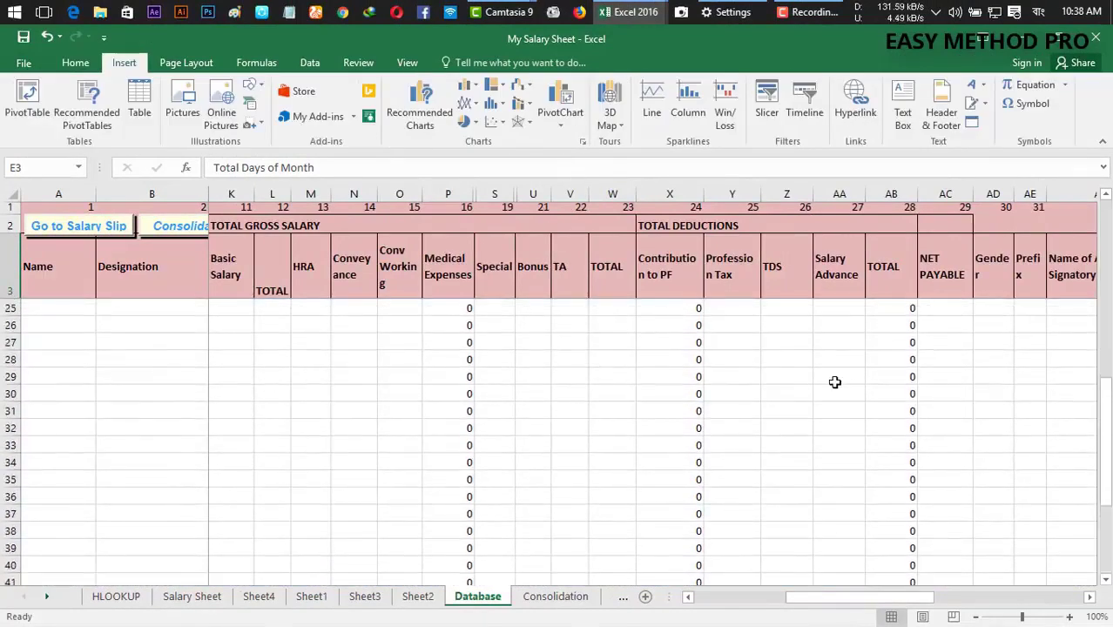
scroll(835, 380, "up", 6)
scroll(823, 309, "up", 1)
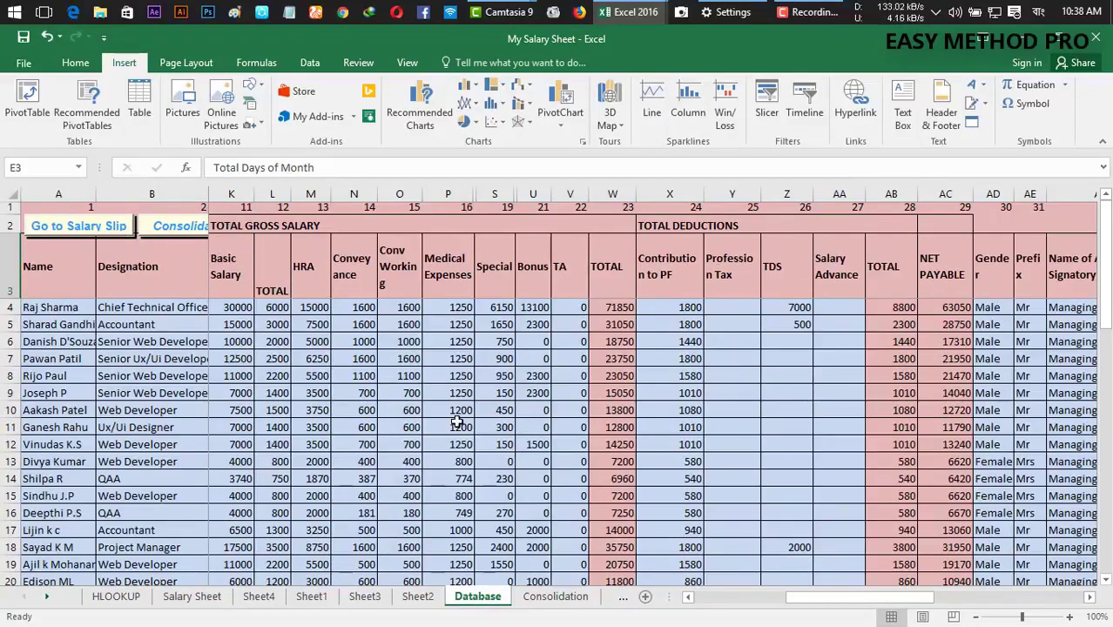
scroll(456, 422, "down", 2)
scroll(456, 421, "down", 2)
scroll(455, 420, "down", 6)
scroll(454, 419, "down", 1)
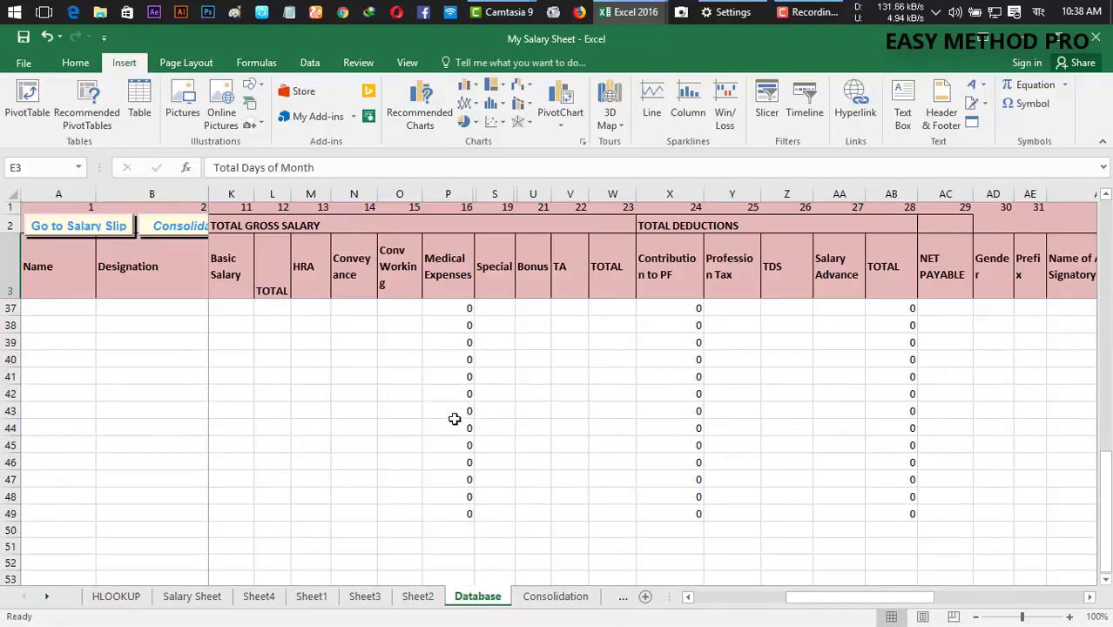
scroll(455, 419, "down", 5)
scroll(456, 422, "down", 5)
scroll(457, 423, "up", 10)
scroll(462, 427, "up", 5)
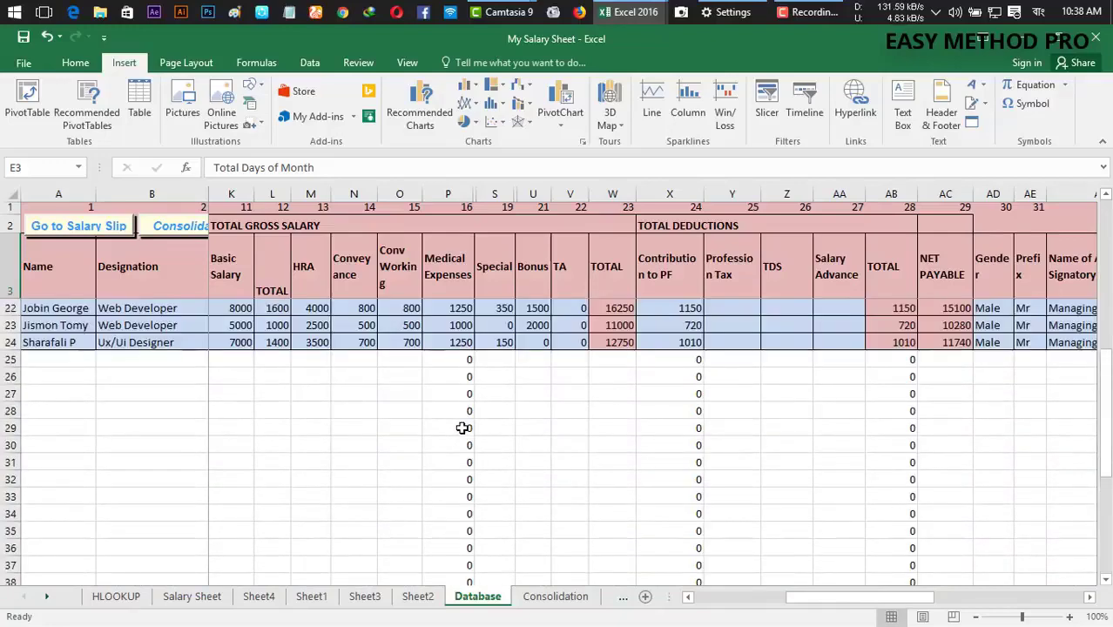
scroll(463, 428, "up", 6)
left_click_drag(810, 598, 939, 608)
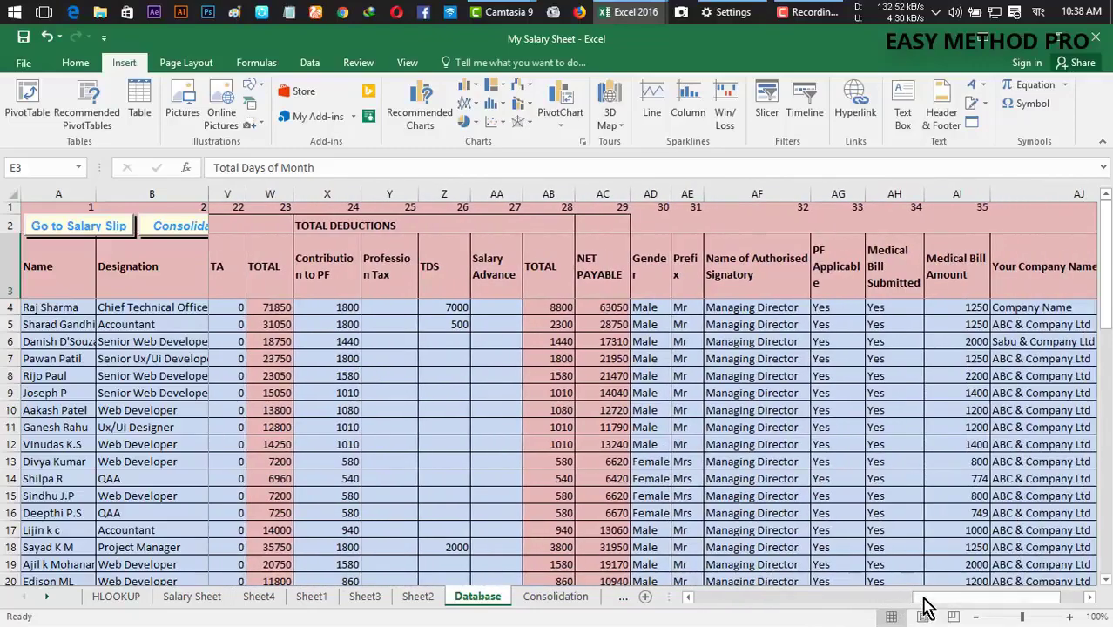
Step: Look over the Consolidation sheet, then open the Salary Slip sheet
left_click(539, 603)
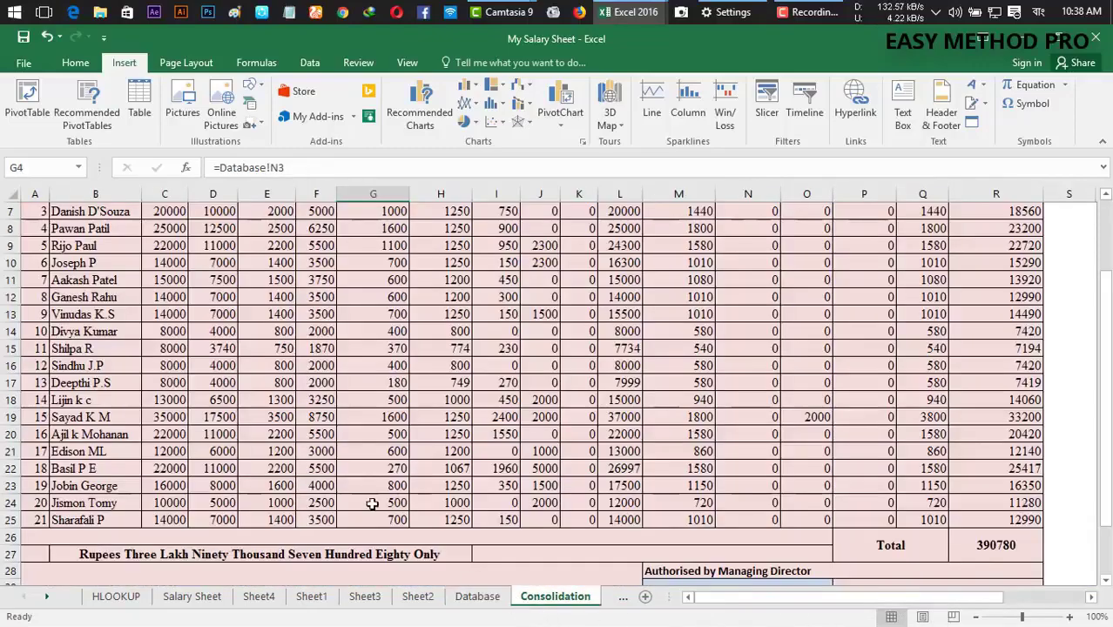
scroll(328, 442, "up", 2)
scroll(329, 441, "down", 6)
scroll(328, 441, "up", 6)
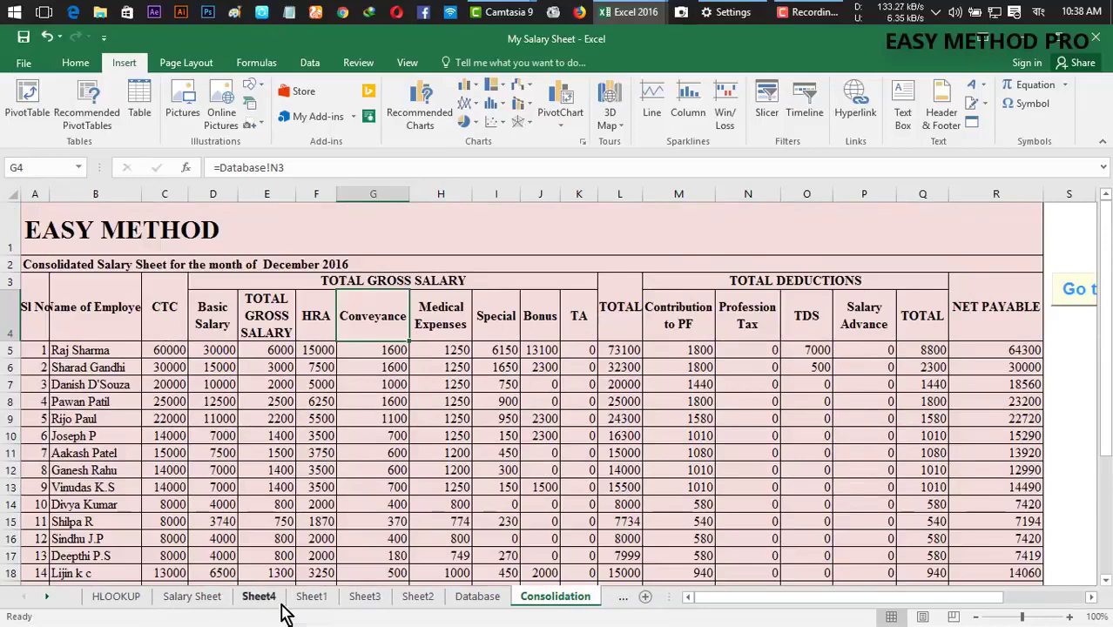
left_click(624, 600)
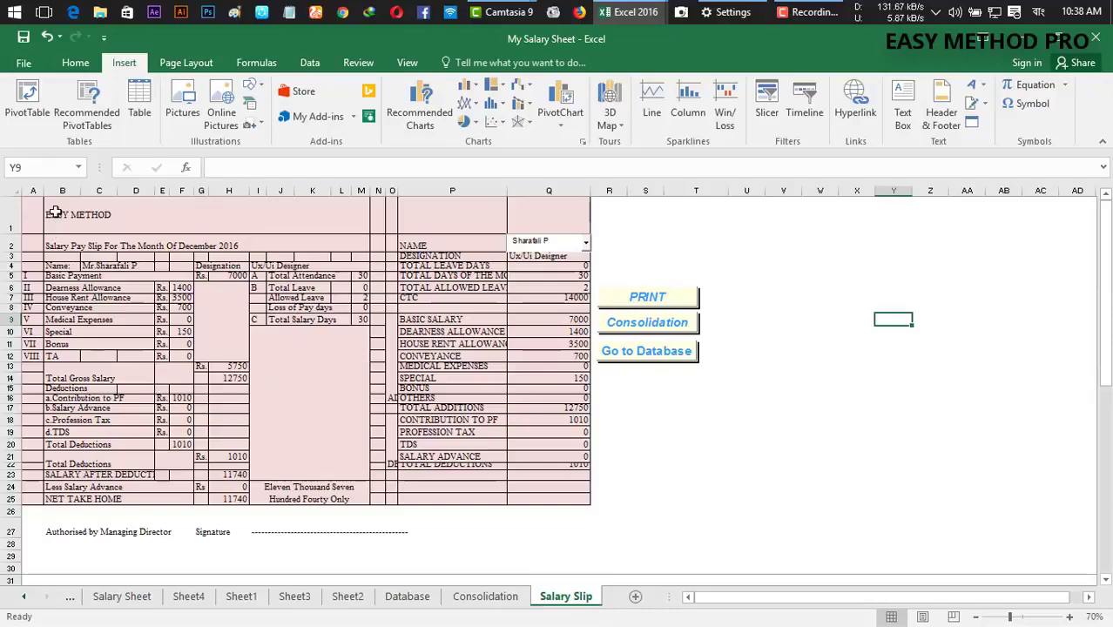
left_click_drag(36, 217, 582, 511)
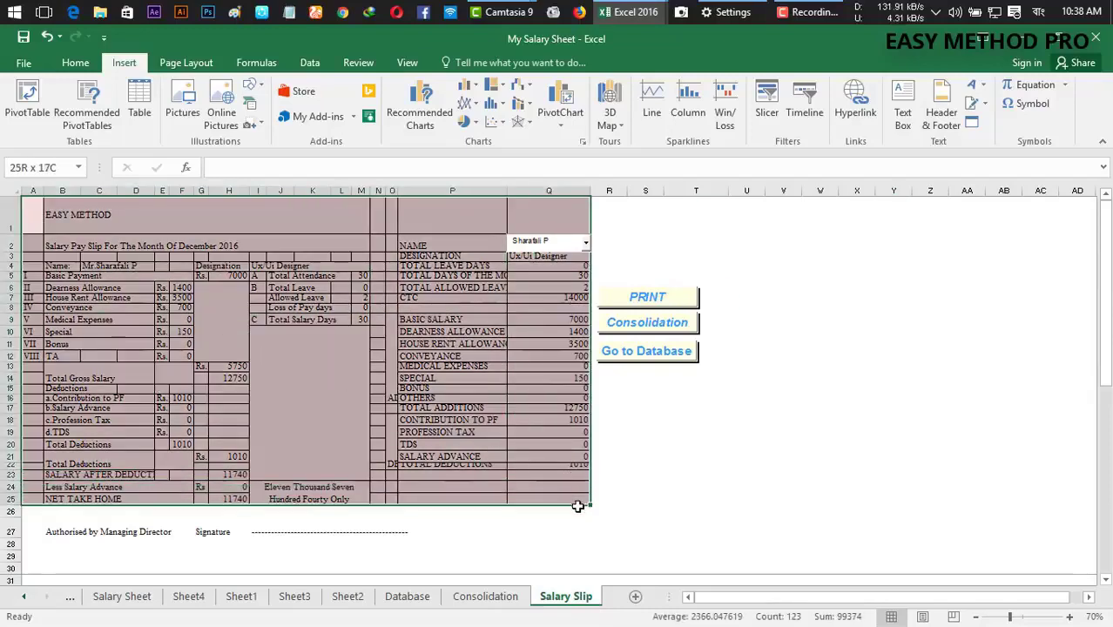
left_click(688, 476)
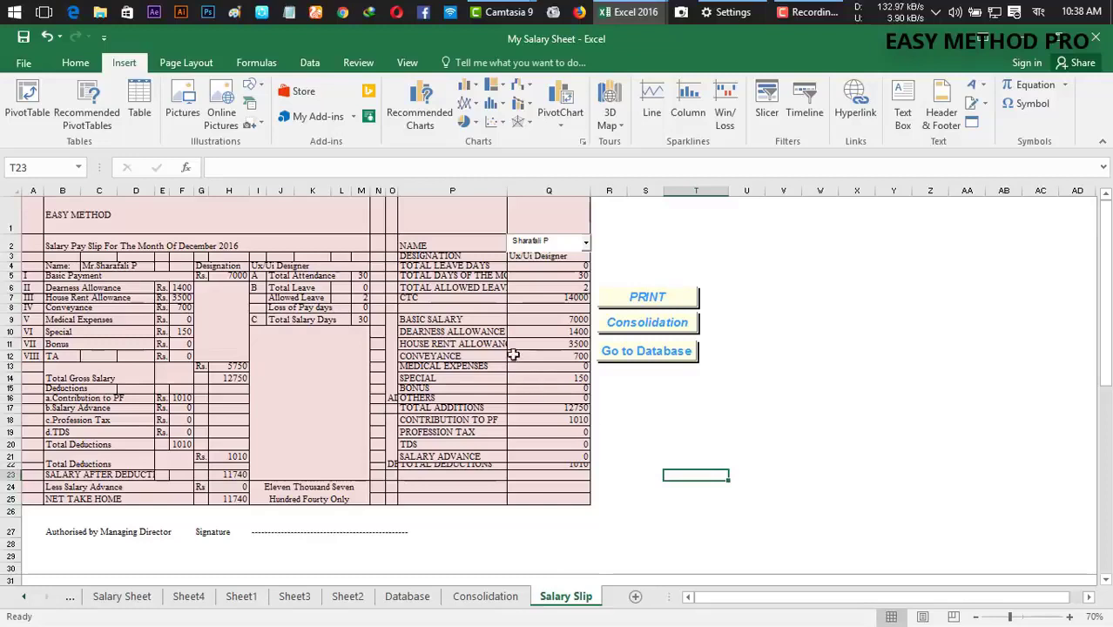
Step: Choose an employee from the Name dropdown in Q2 to show their pay slip
left_click(587, 252)
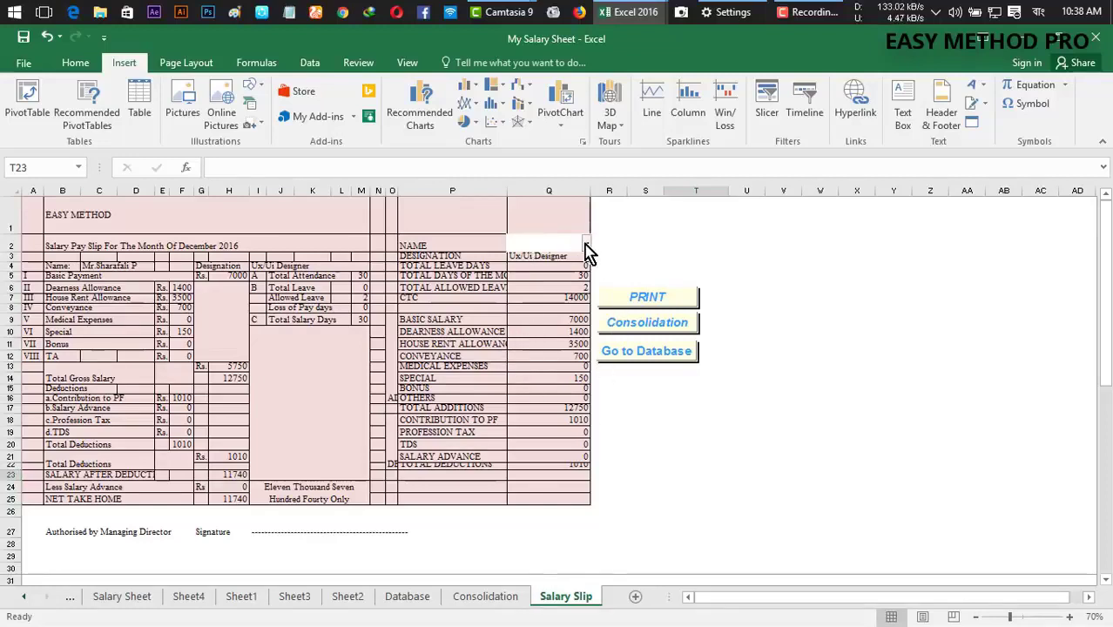
left_click(586, 253)
left_click(584, 249)
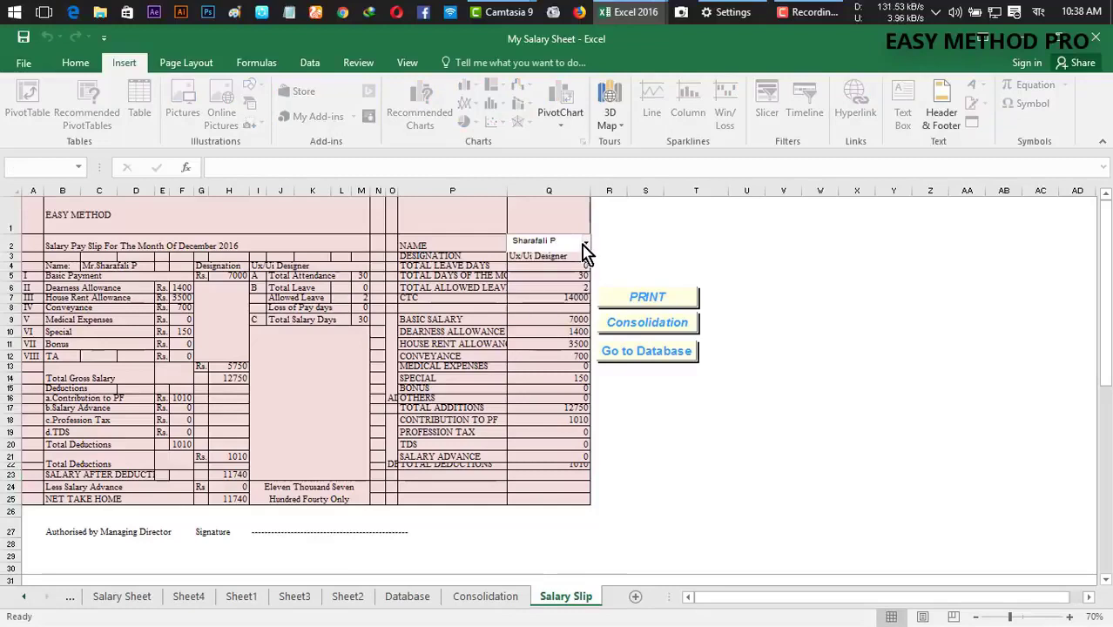